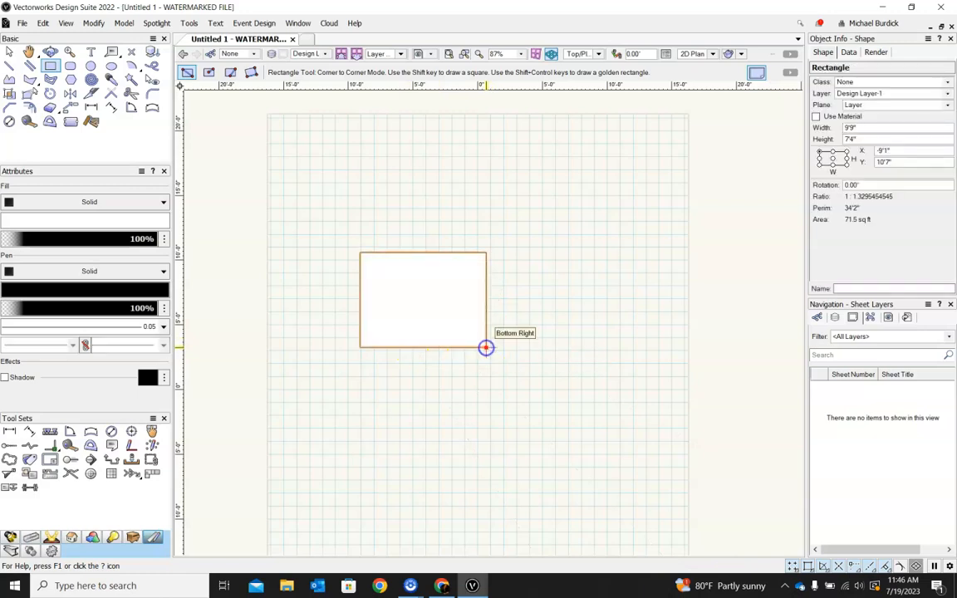
Step: Draw a circle by diameter, about 6'8" across, overlapping the rectangle's upper-right corner
left_click(90, 65)
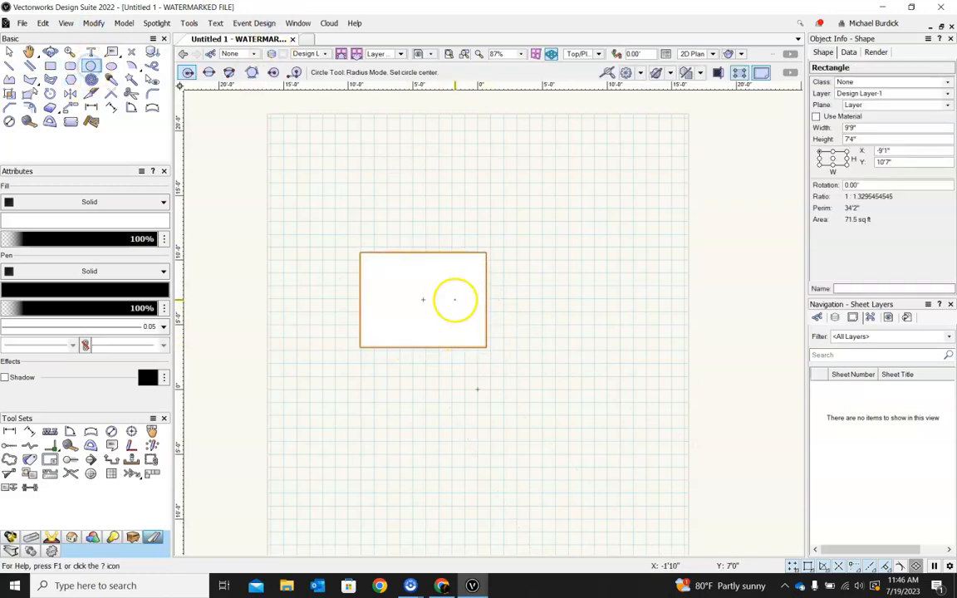
left_click(440, 290)
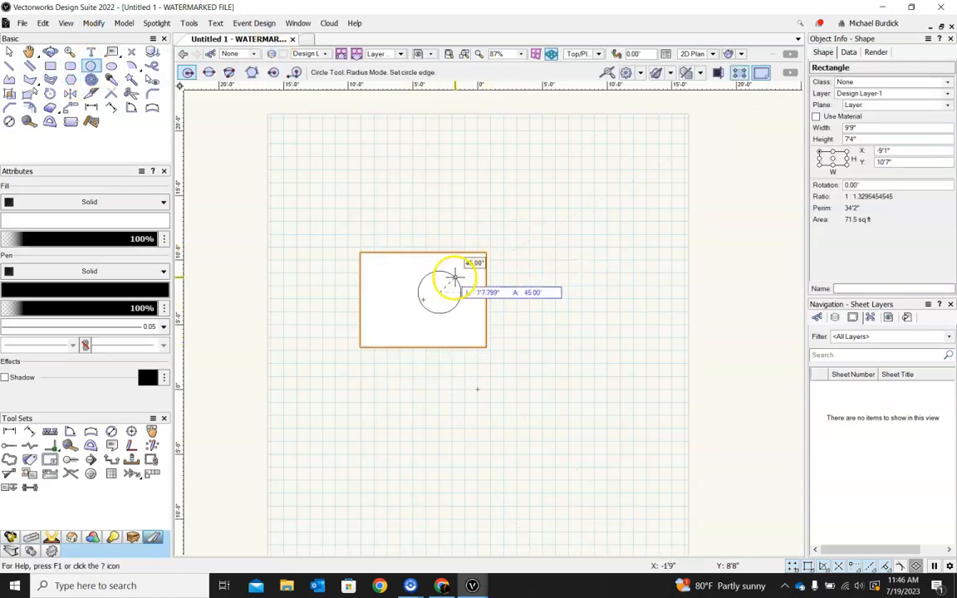
left_click(209, 72)
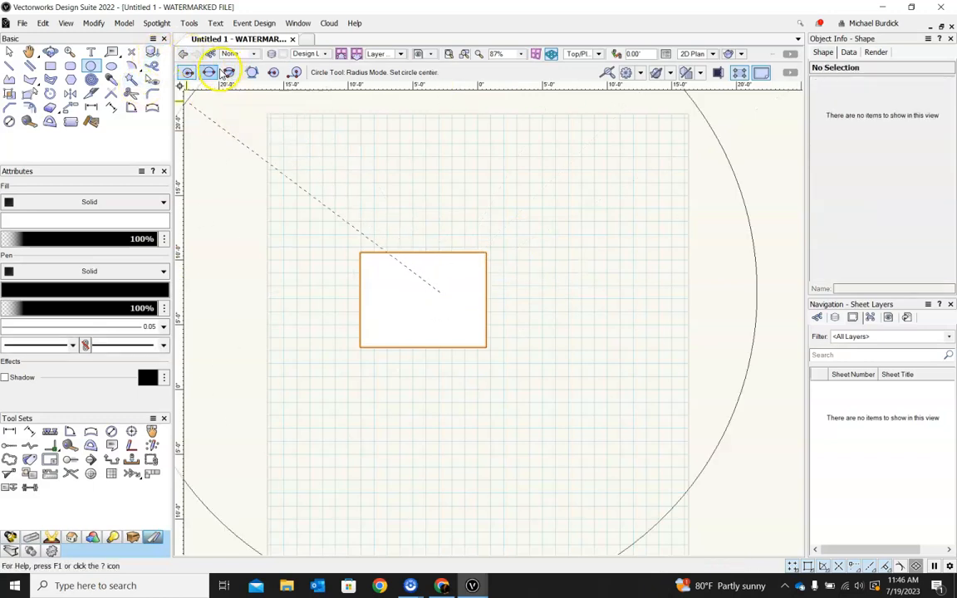
left_click(459, 277)
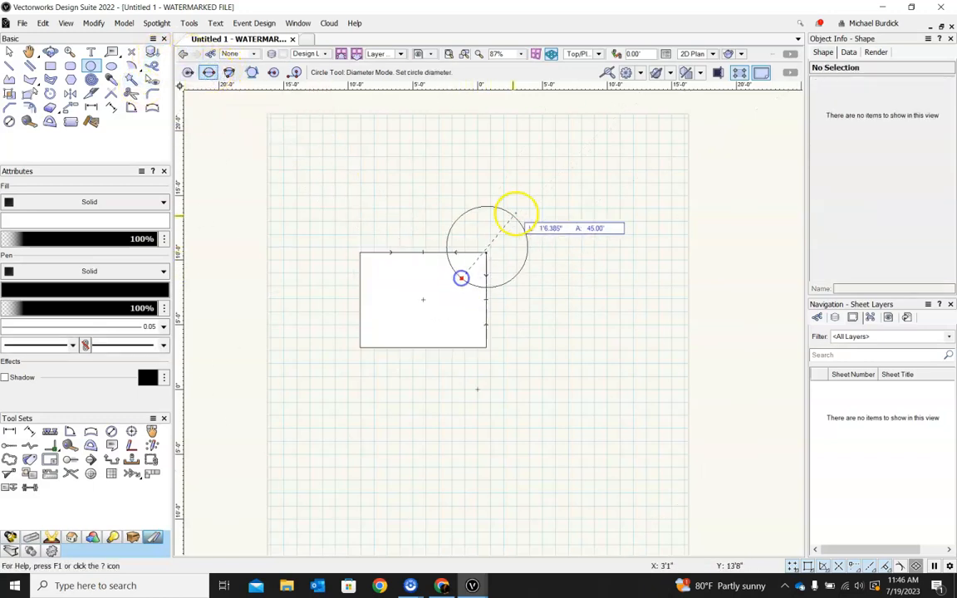
left_click(517, 212)
left_click(9, 52)
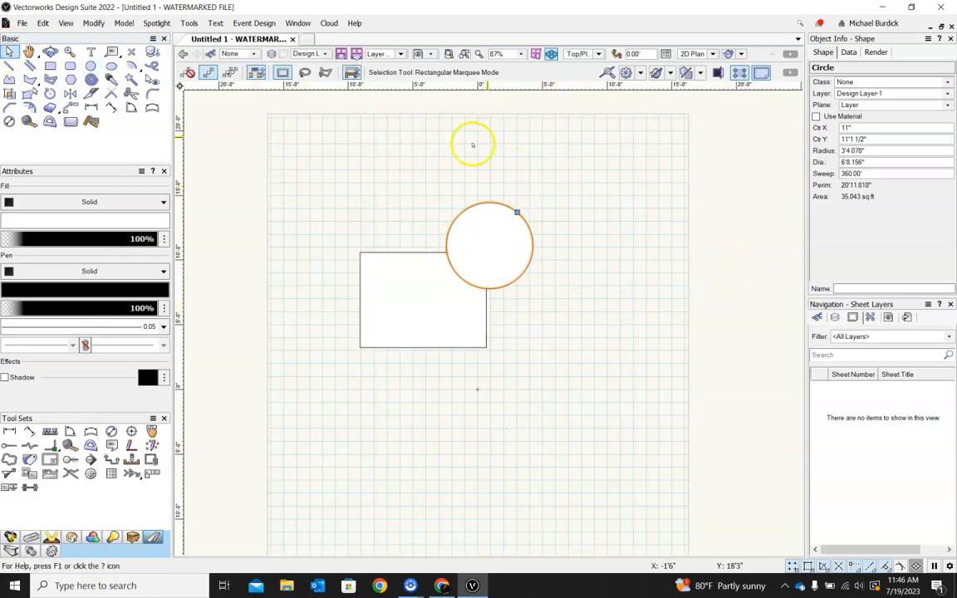
Step: Create a polygon around the combined outline of the rectangle and circle, using the 2D Polygon tool in Outer Boundary Mode
left_click(9, 80)
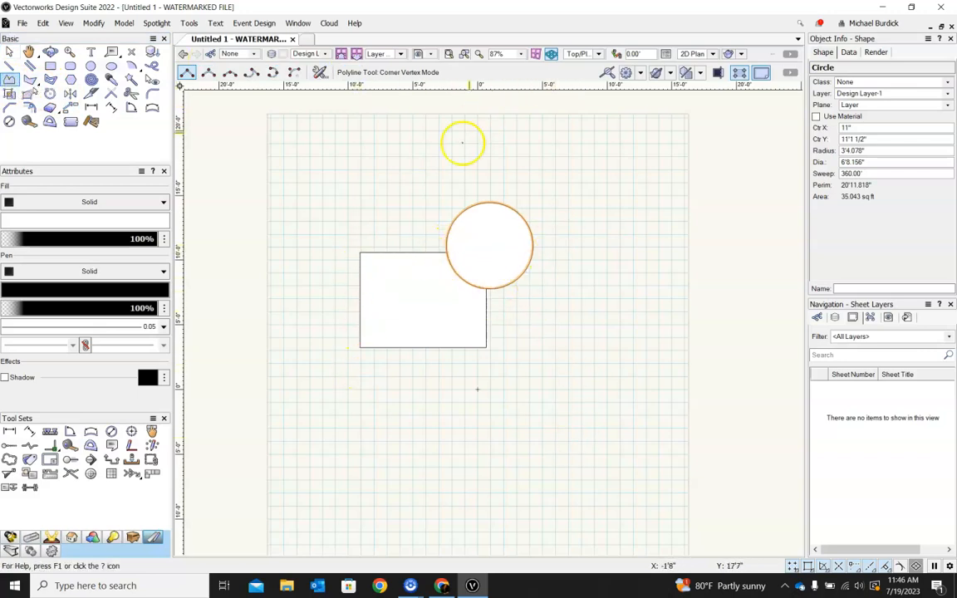
left_click(29, 80)
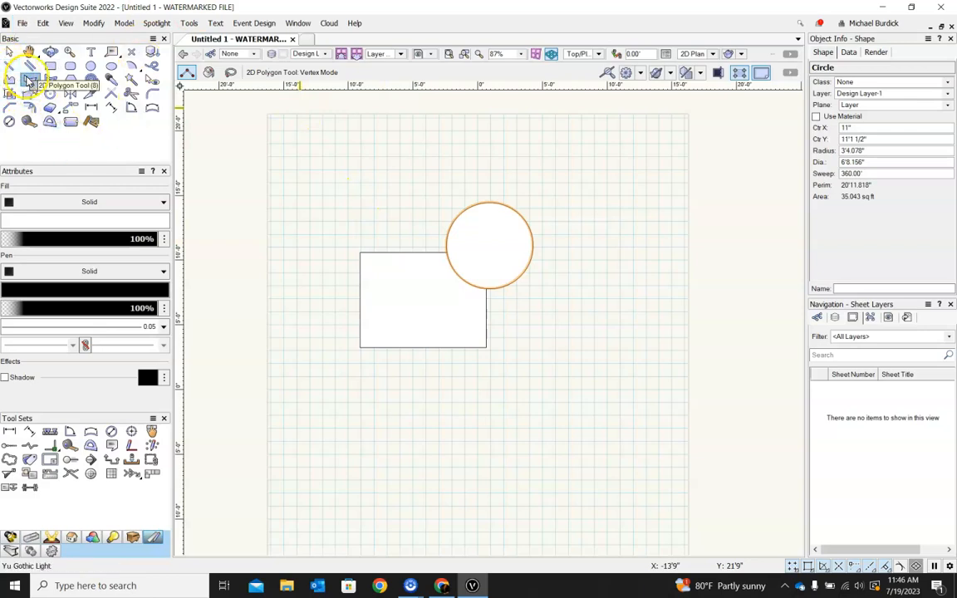
left_click(230, 72)
mouse_move(394, 165)
left_mouse_down()
mouse_move(293, 354)
mouse_move(638, 259)
mouse_move(465, 136)
left_mouse_up()
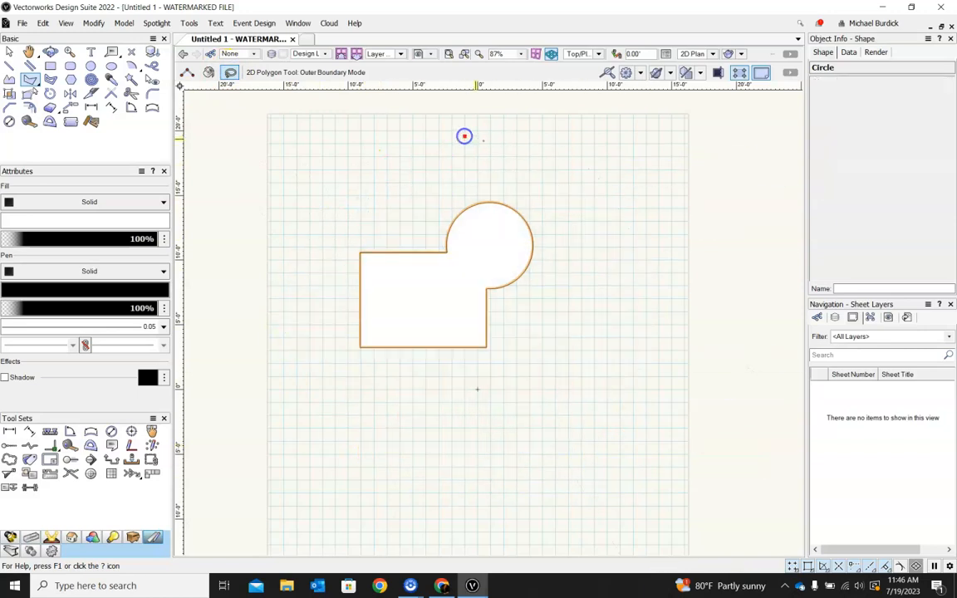
left_click(750, 322)
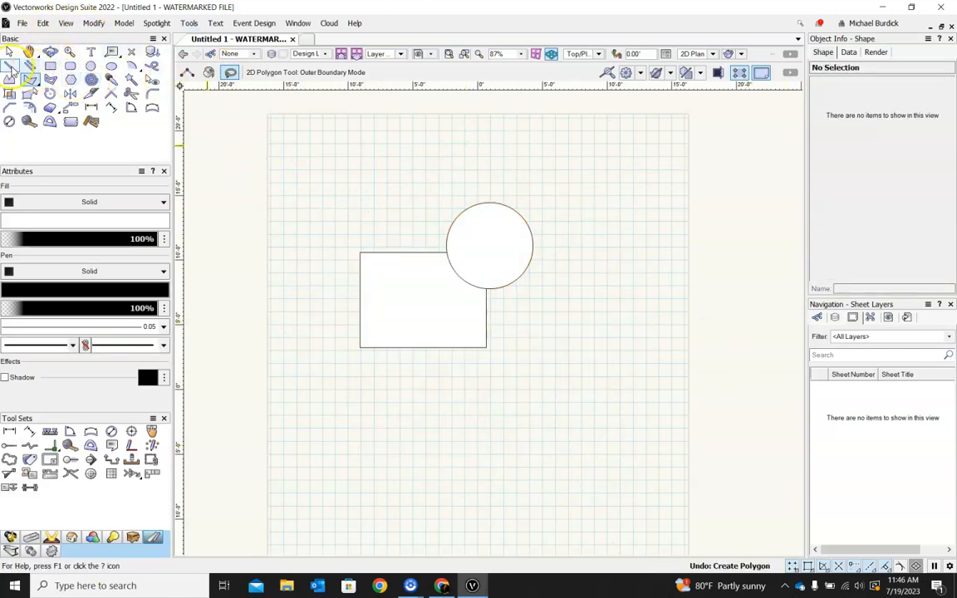
Step: Select both the rectangle and the circle and merge them into one shape with Add Surface
left_click(9, 52)
left_click_drag(263, 177, 629, 407)
left_click(93, 22)
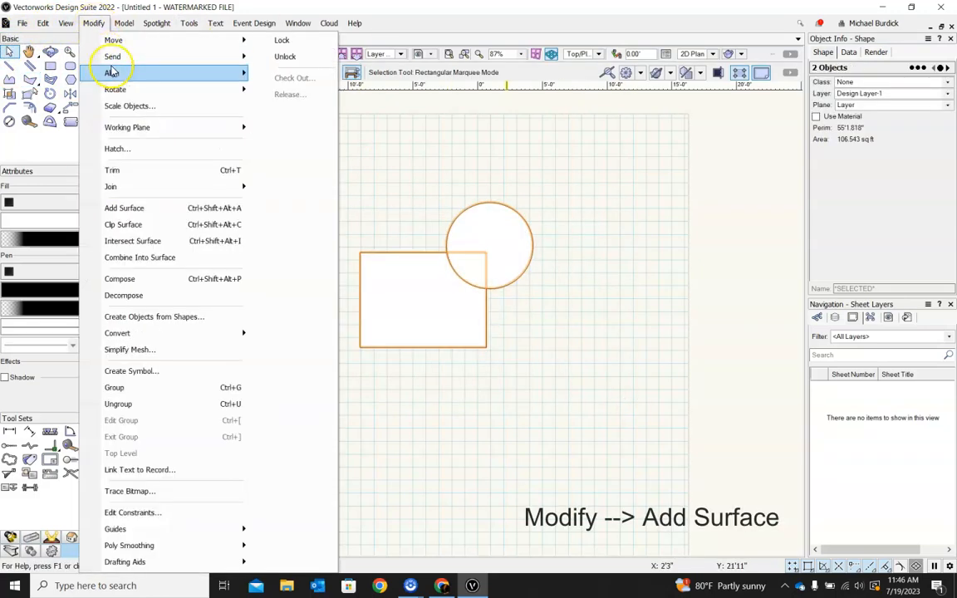
left_click(148, 208)
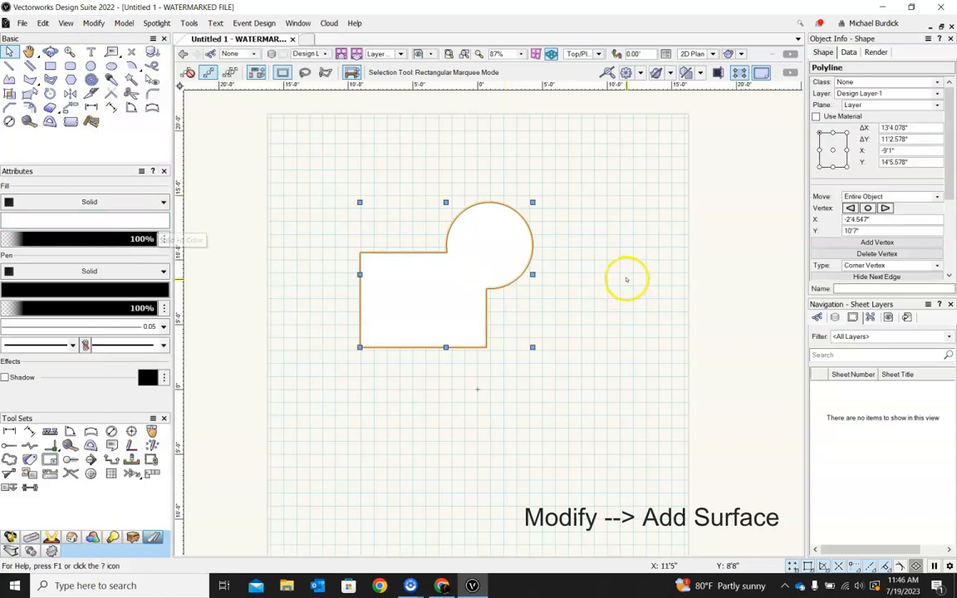
Step: Move the merged shape to the right, and undo both the move and the Add Surface operation
left_click_drag(489, 291, 635, 306)
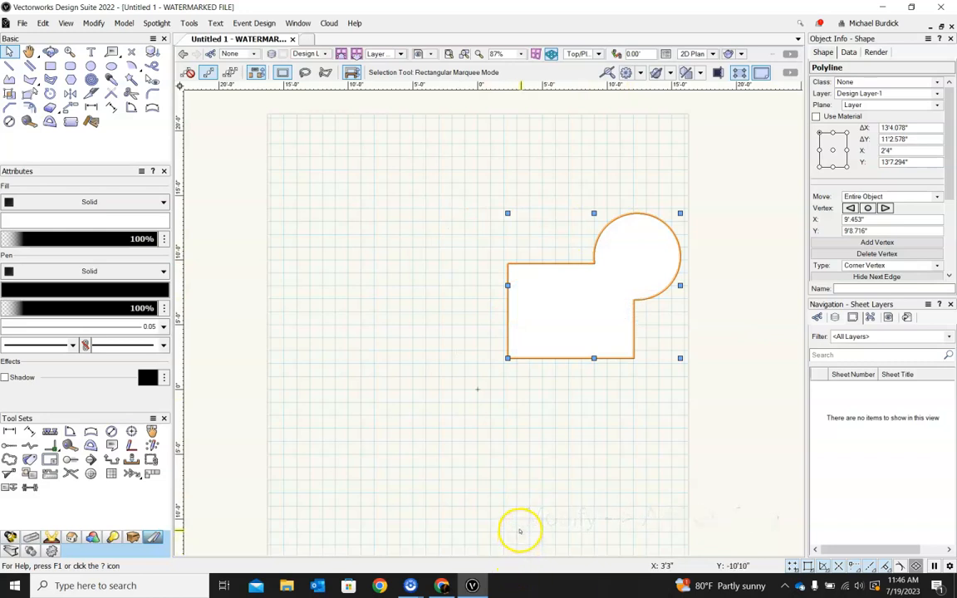
key("ctrl+z")
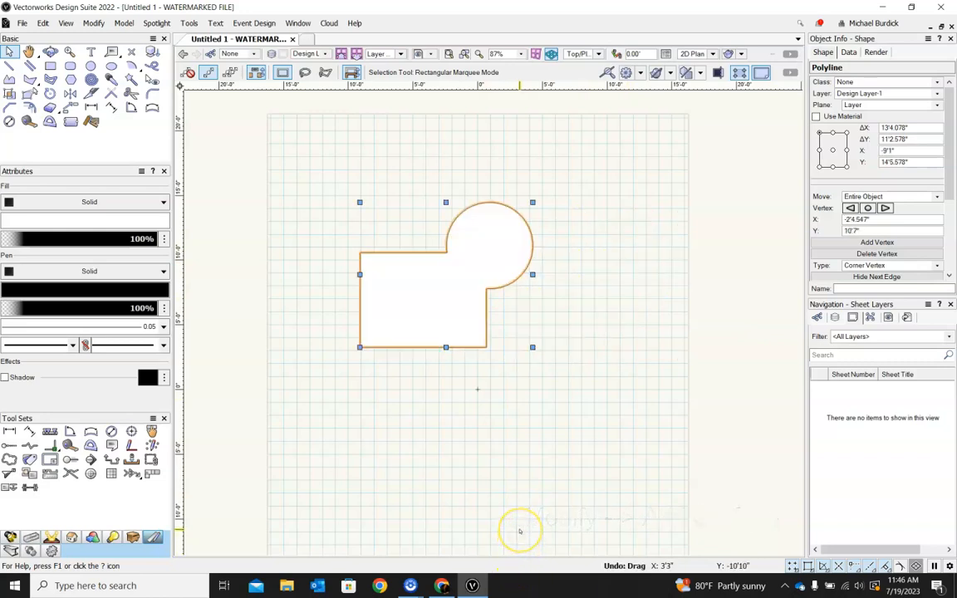
left_click(578, 423)
key("ctrl+z")
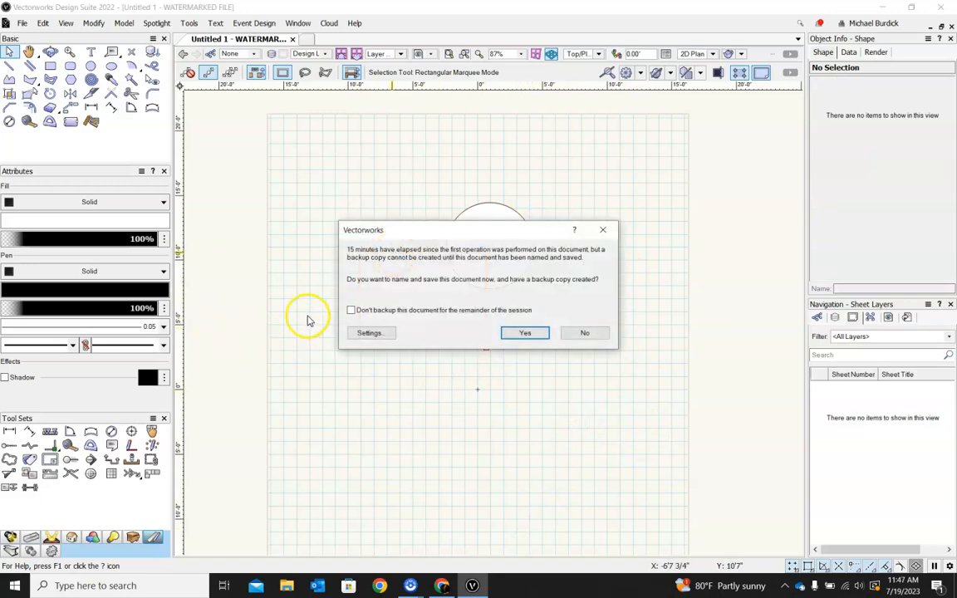
Step: Decline the backup save, and cut the circle's overlap out of the rectangle with Clip Surface
left_click(603, 333)
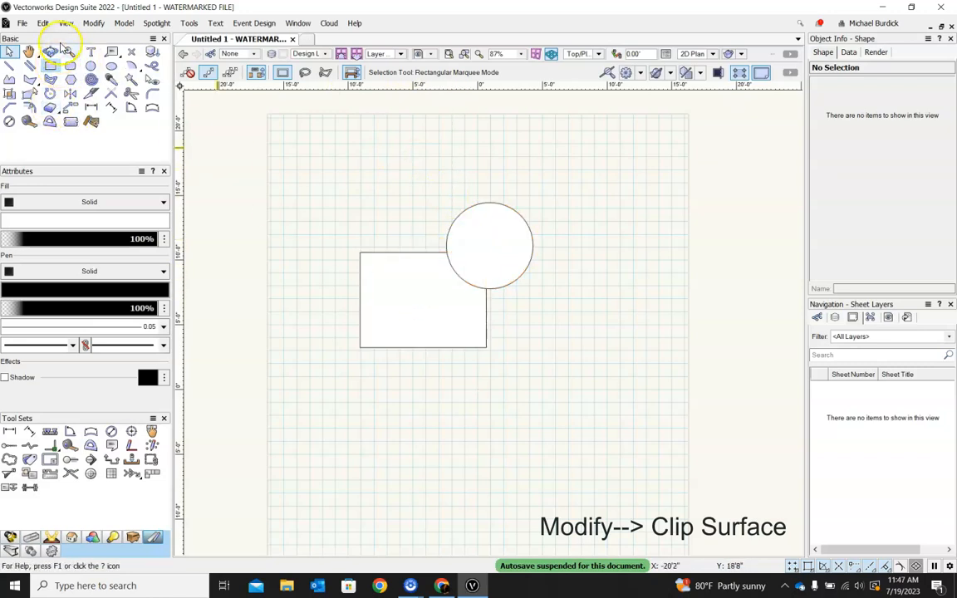
left_click_drag(189, 105, 569, 409)
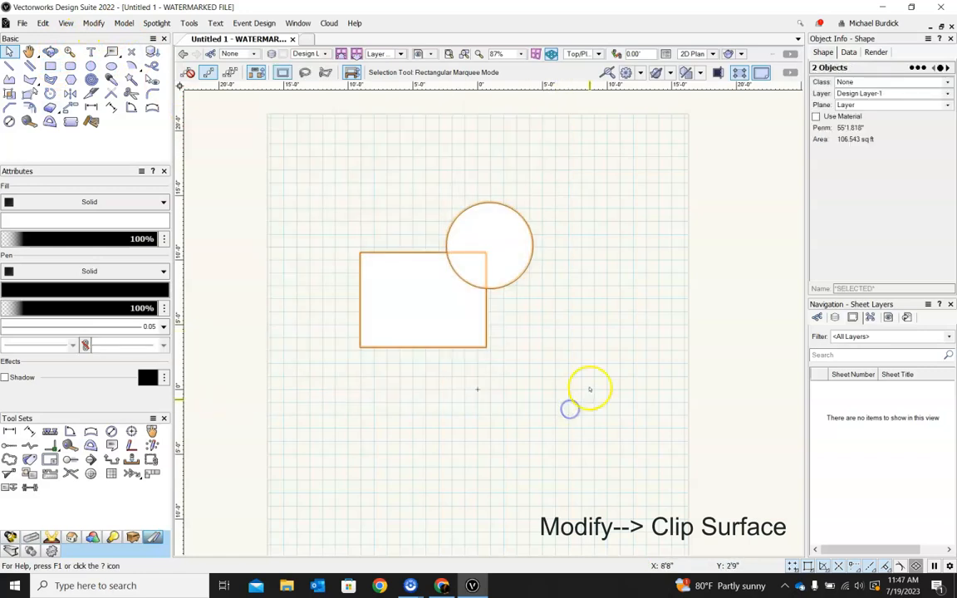
left_click(103, 27)
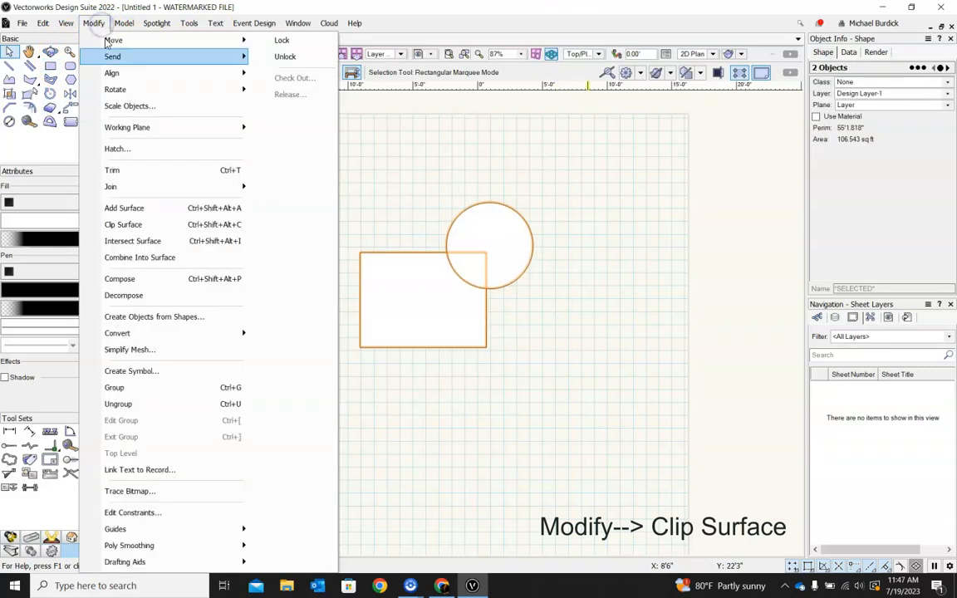
left_click(146, 224)
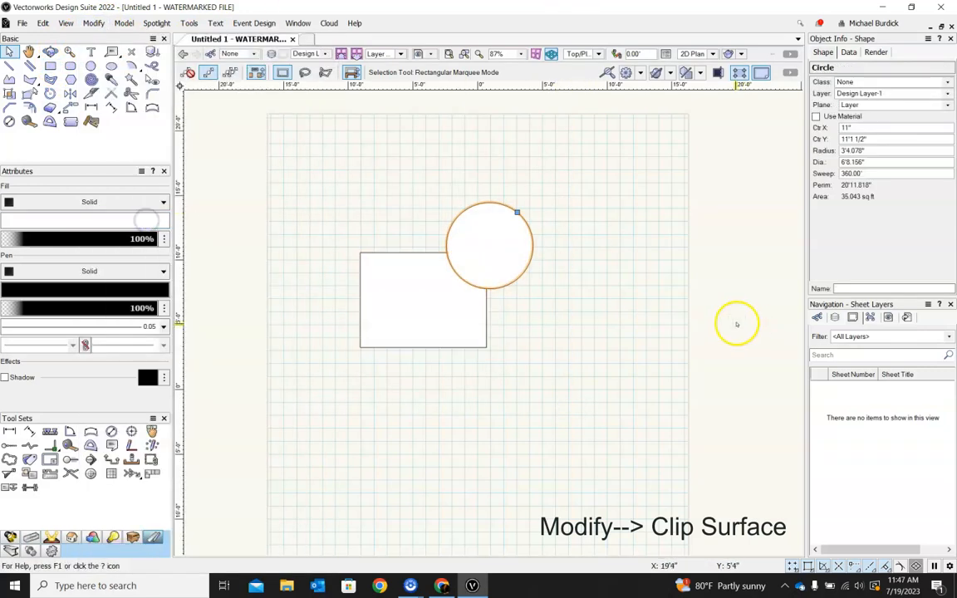
left_click(571, 318)
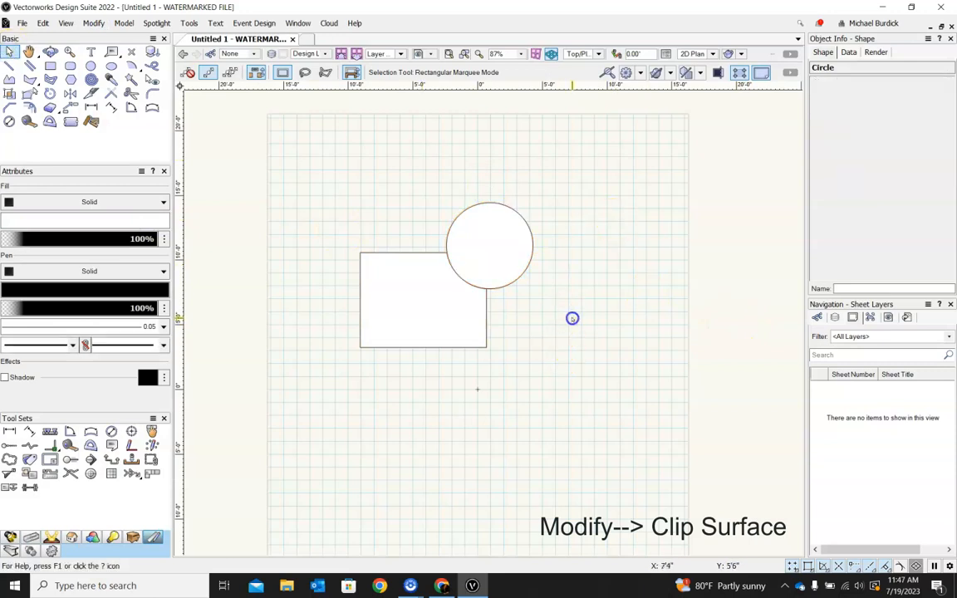
Step: Move the circle away from the clipped rectangle, and undo both the move and the Clip Surface operation
left_click_drag(459, 218, 488, 196)
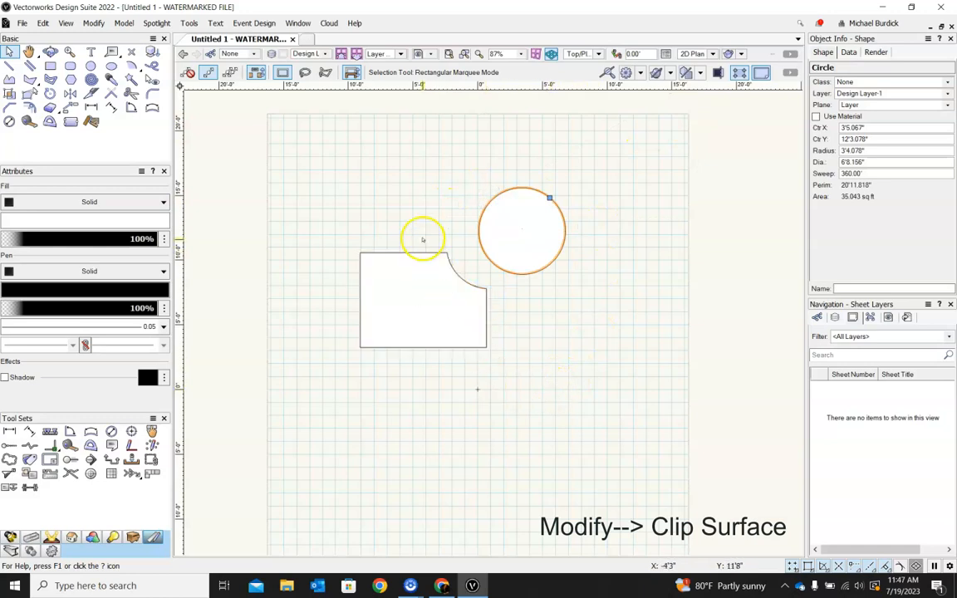
scroll(504, 300, "up", 4)
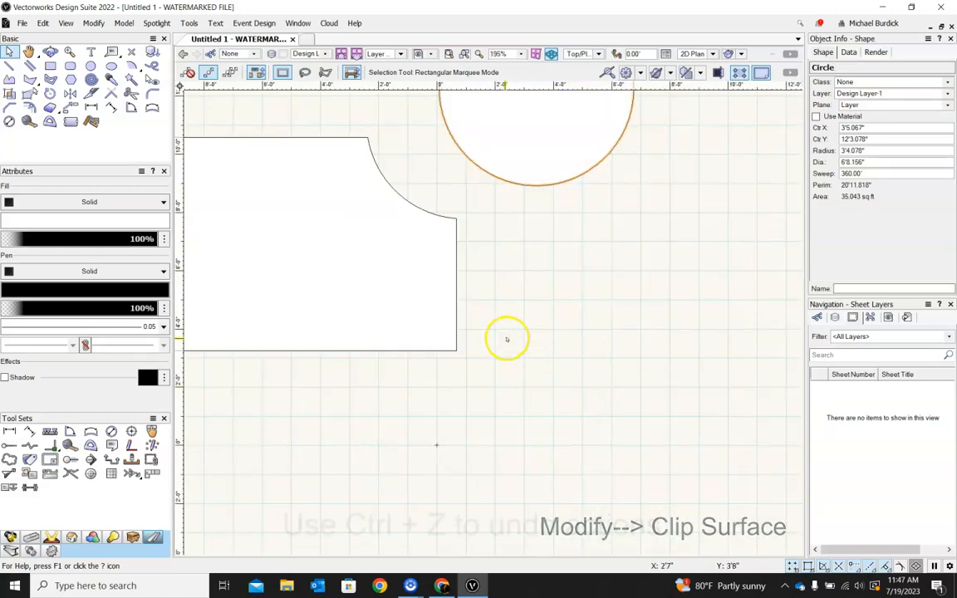
scroll(515, 341, "down", 4)
key("ctrl+z")
key("ctrl+z")
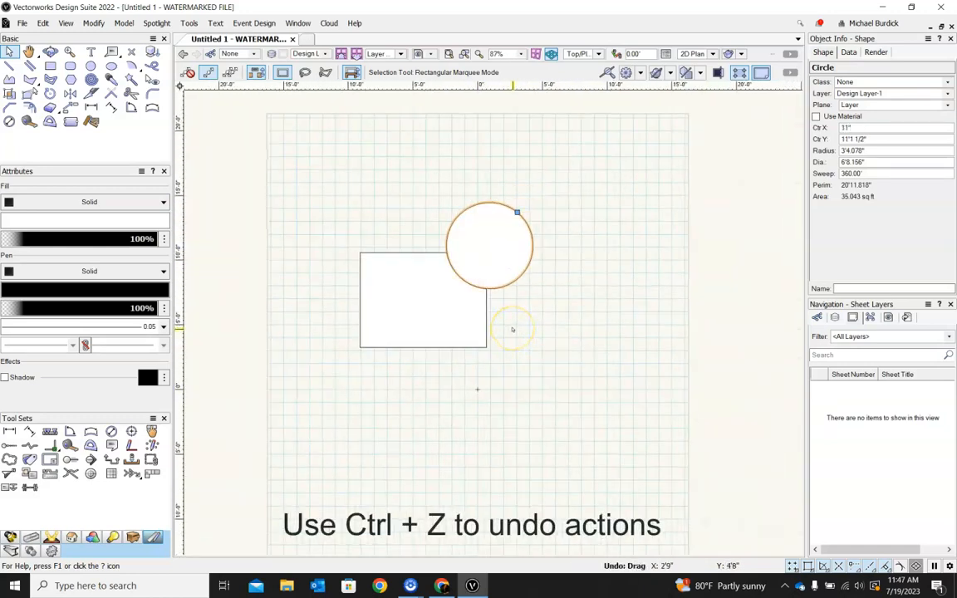
key("ctrl+a")
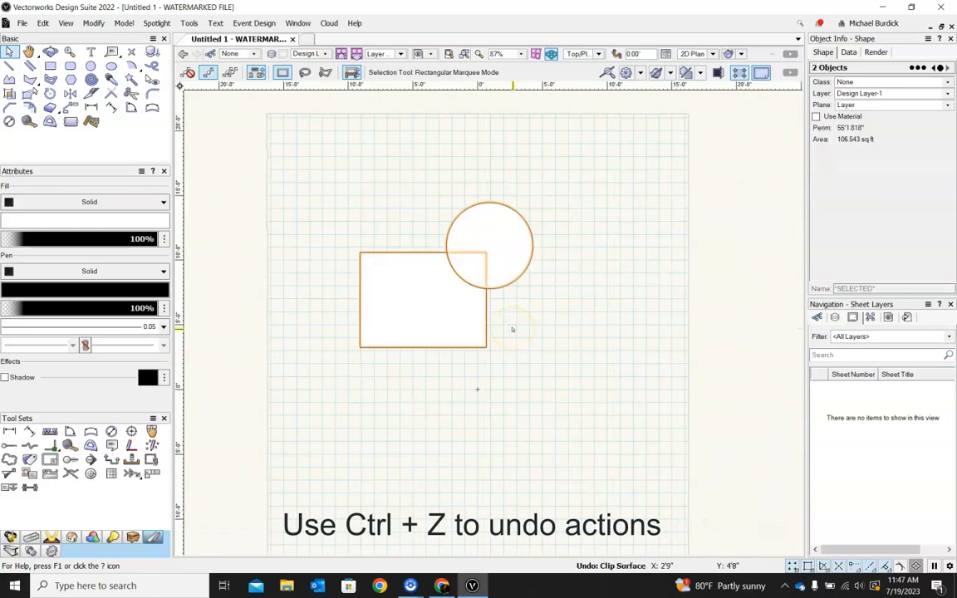
left_click(542, 315)
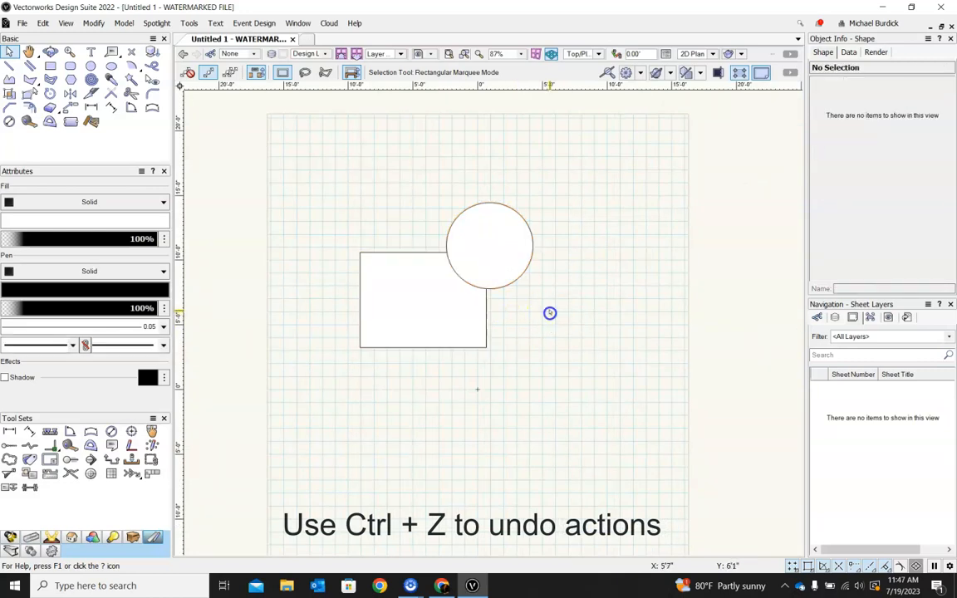
Step: Examine how the rectangle and circle lie on the layer plane in an angled 3D view, and return to Top/Plan
left_click(506, 269)
left_click(464, 313)
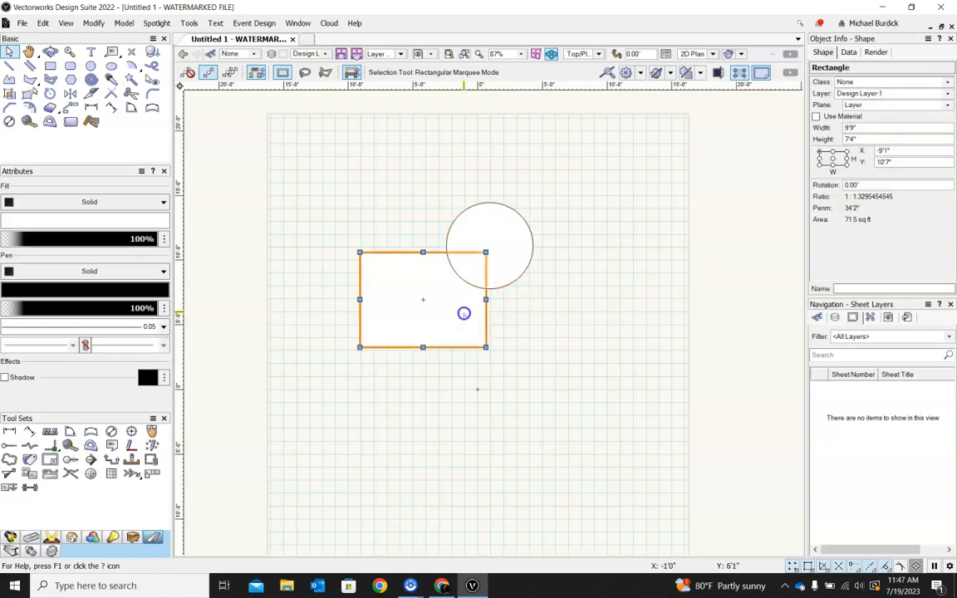
middle_click_drag(510, 336, 580, 107, "ctrl")
middle_click_drag(578, 341, 483, 460, "ctrl")
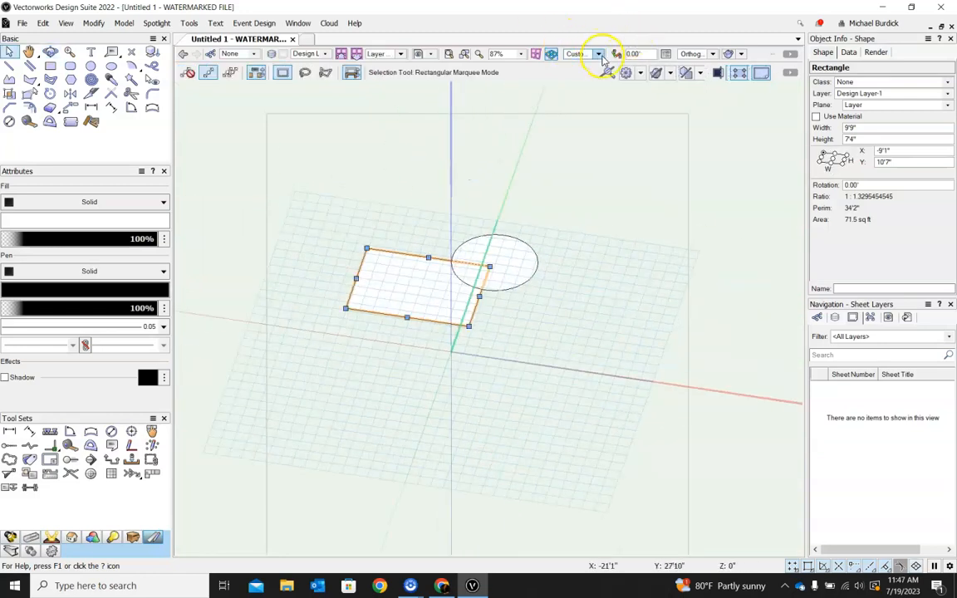
left_click(598, 54)
left_click(619, 66)
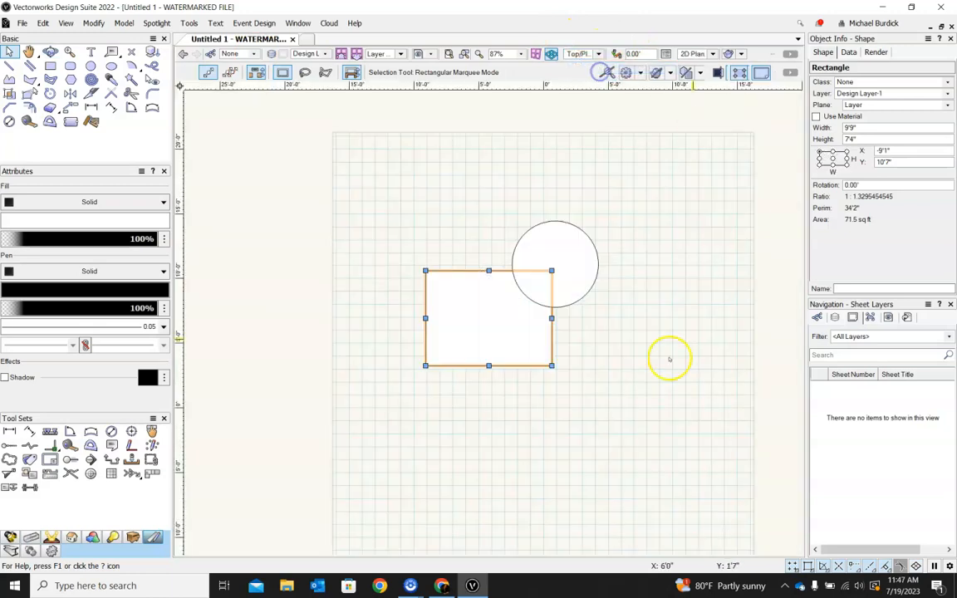
left_click(632, 311)
Step: Send the circle to the back, behind the rectangle
left_click(578, 251)
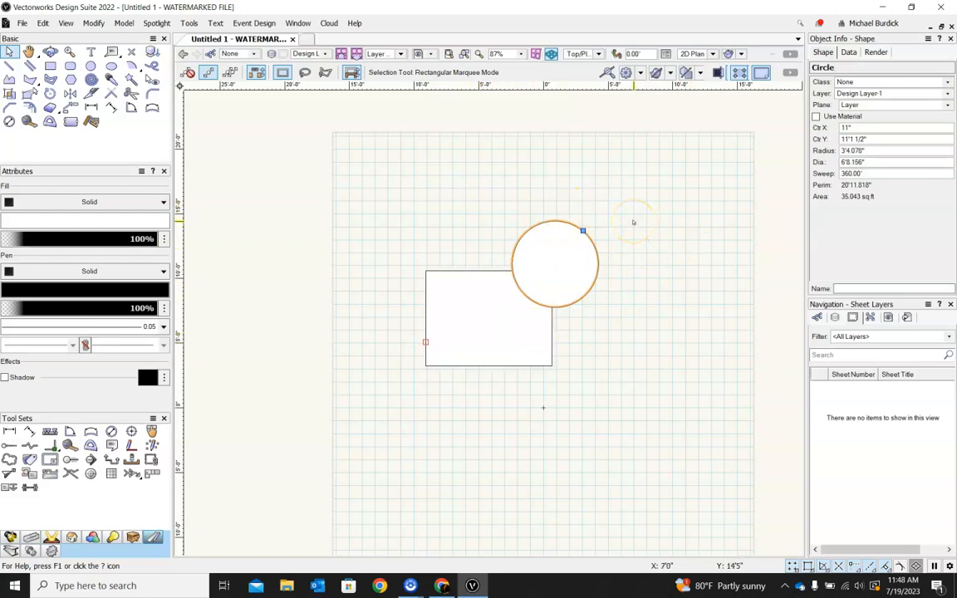
left_click(582, 318)
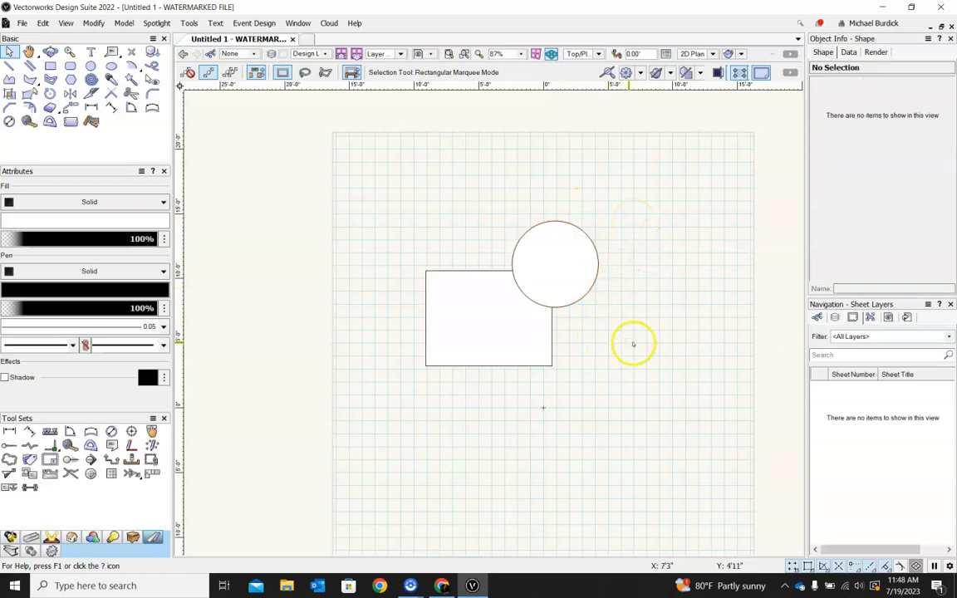
left_click(578, 301)
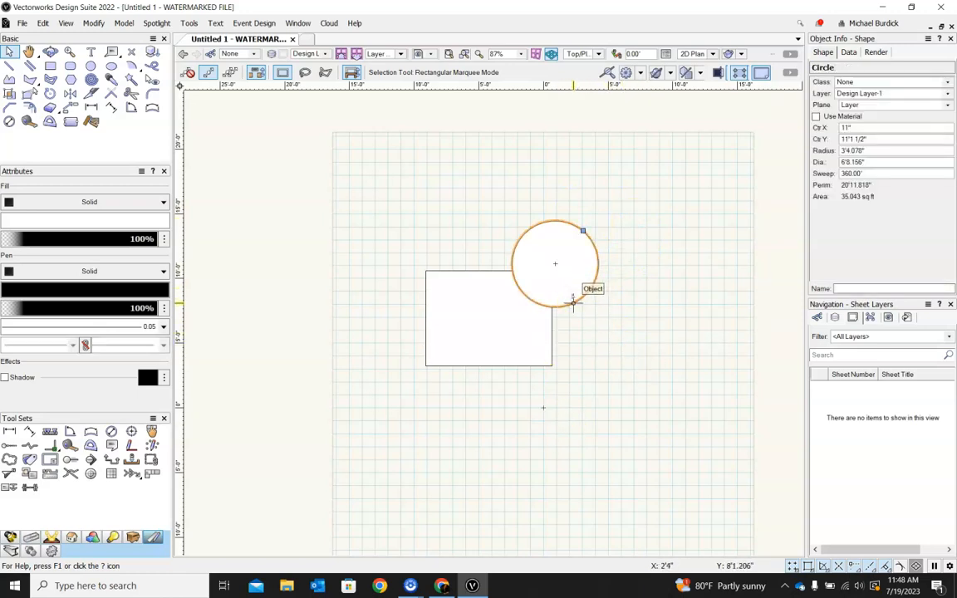
right_click(589, 289)
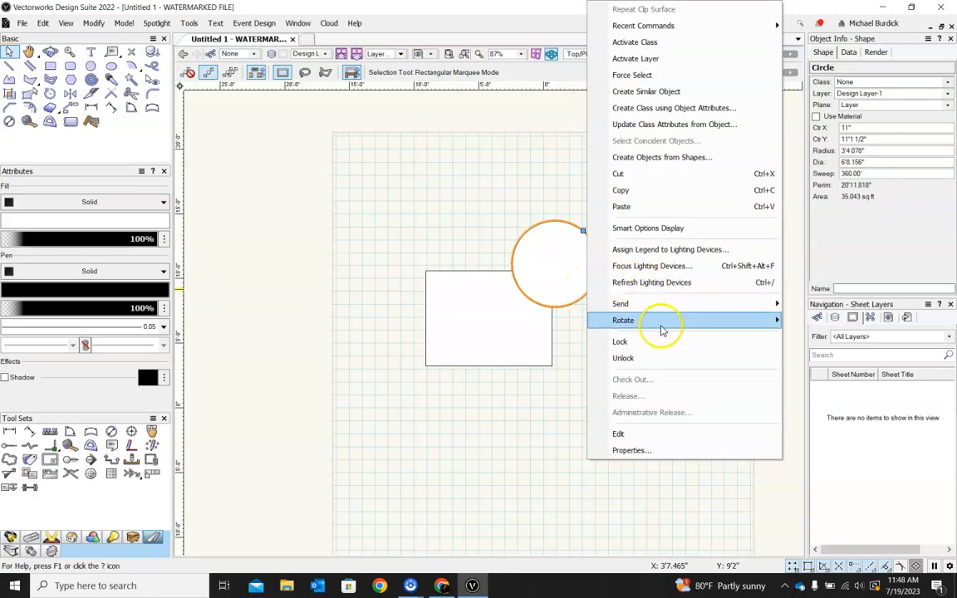
mouse_move(660, 305)
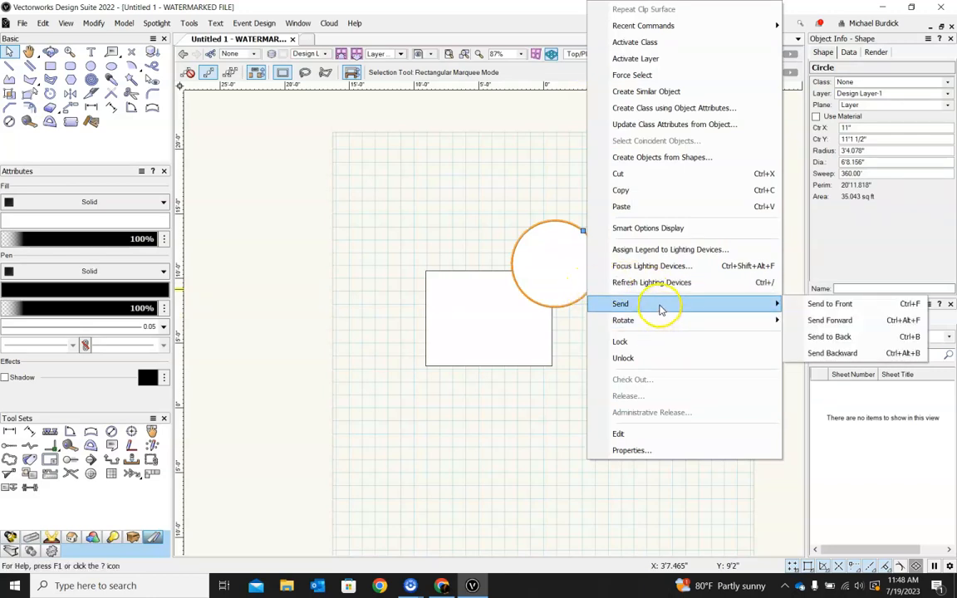
left_click(849, 338)
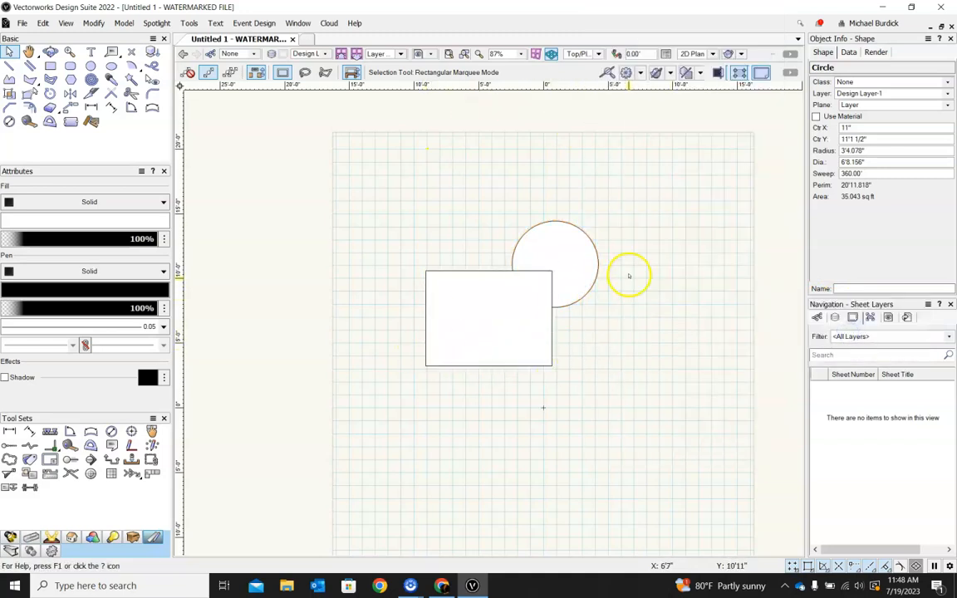
left_click(617, 366)
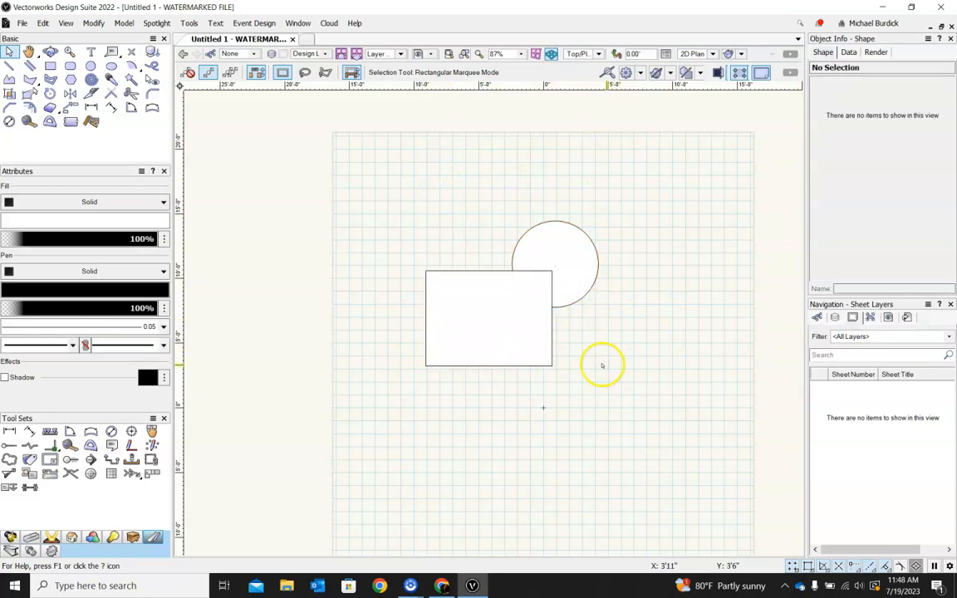
Step: Cut the rectangle's overlap out of the circle behind it with Clip Surface
left_click(552, 353)
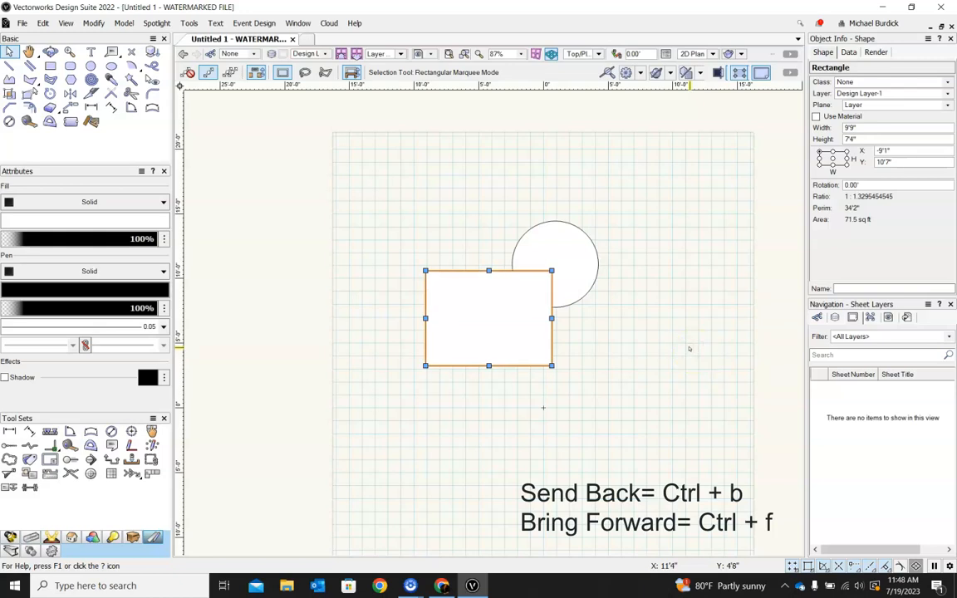
left_click_drag(374, 143, 647, 413)
left_click(94, 23)
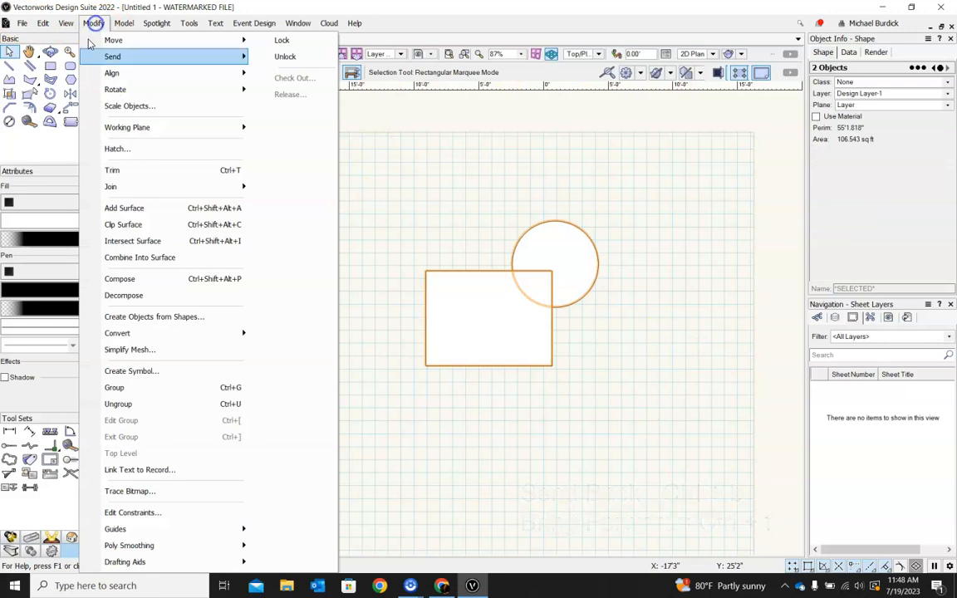
left_click(129, 235)
left_click(634, 370)
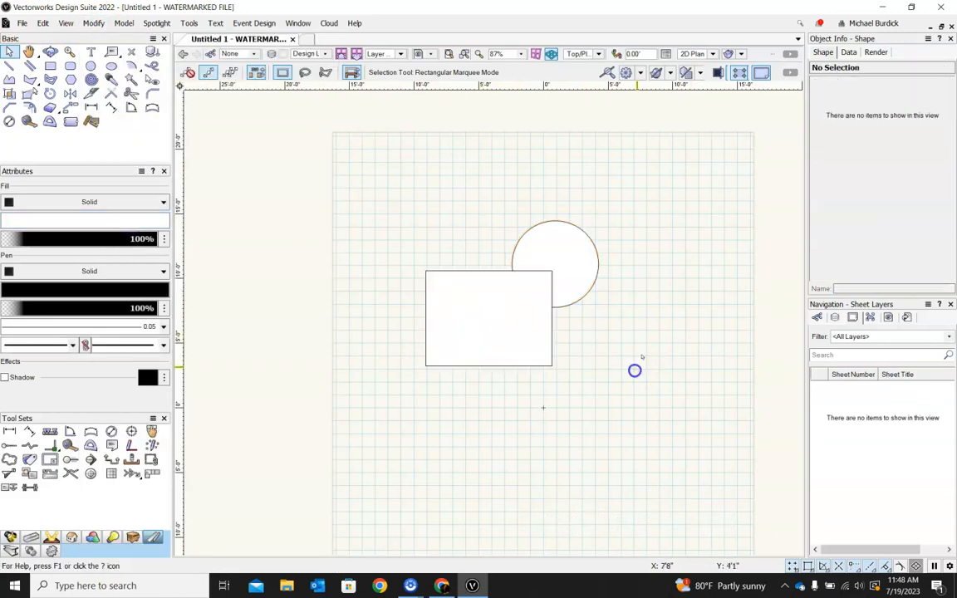
Step: Move the clipped circle up and away from the rectangle, and undo both the move and the Clip Surface operation
left_click_drag(589, 240, 609, 219)
left_click(626, 308)
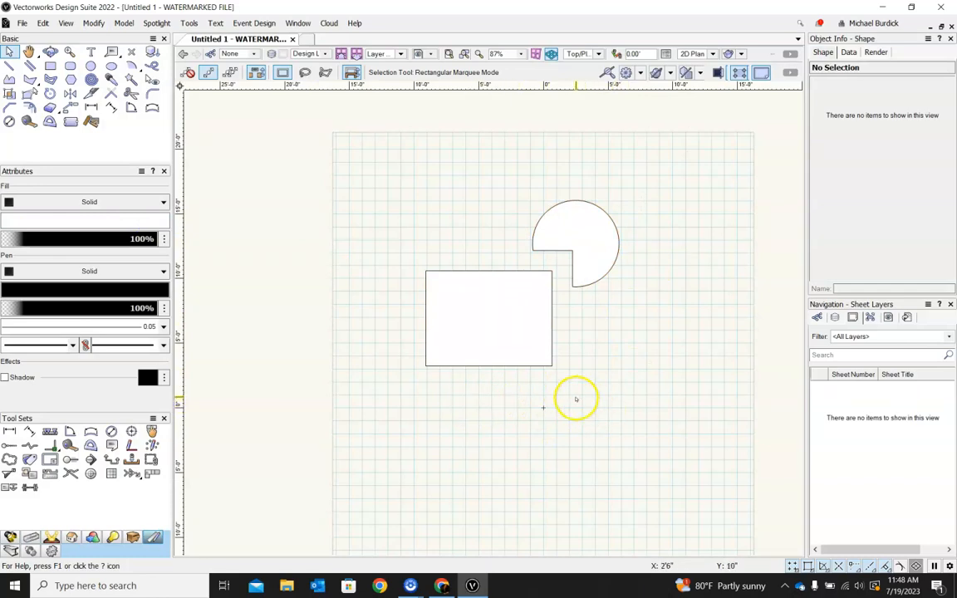
key("ctrl+z")
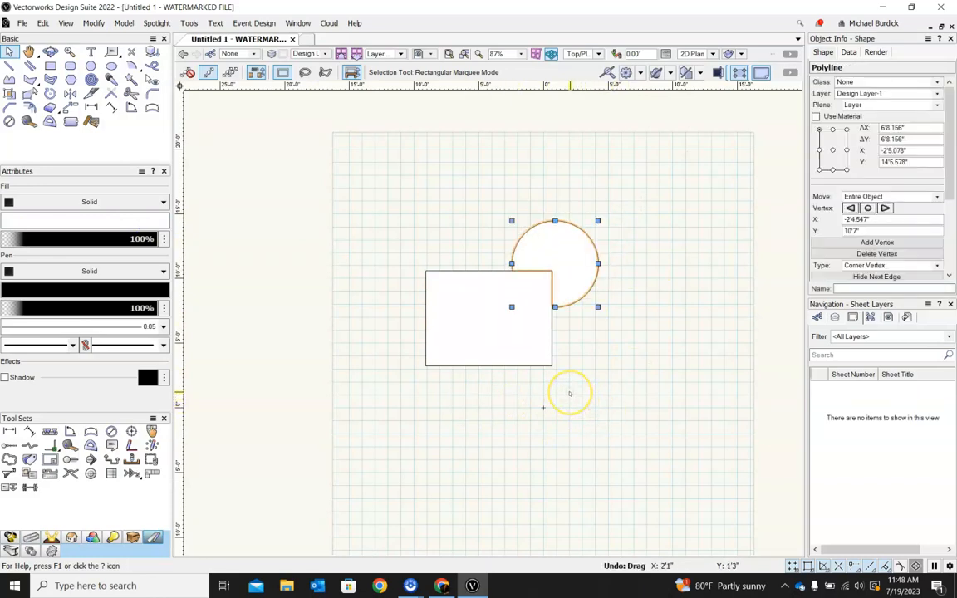
key("ctrl+z")
left_click(606, 337)
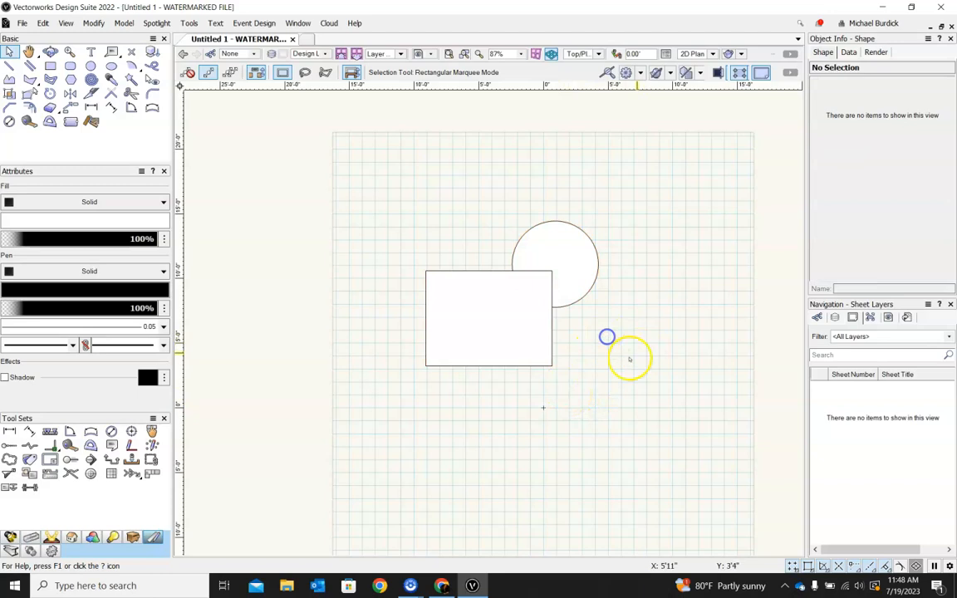
Step: Draw a rounded rectangle about 2'8" by 1'6" inside the large rectangle
left_click(70, 66)
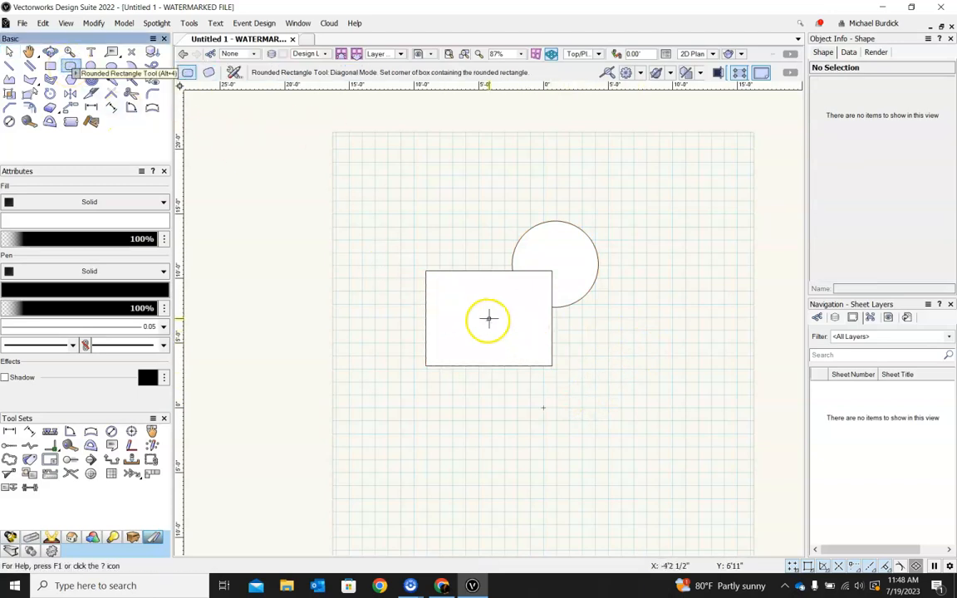
left_click(457, 317)
left_click(491, 335)
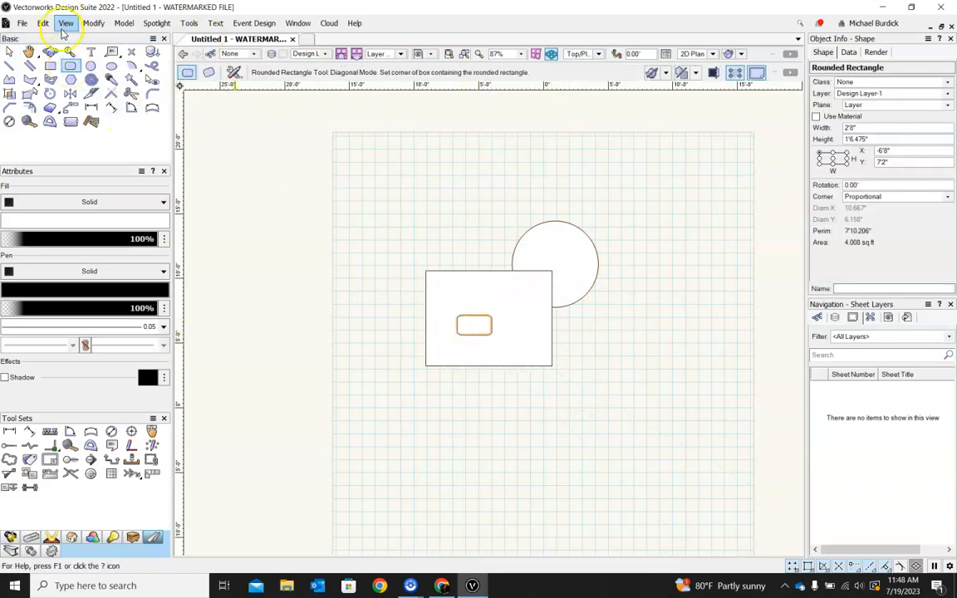
Step: Cut the rounded rectangle's shape out of the large rectangle with Clip Surface, and move the clipped rectangle down and left of the circle
left_click(9, 51)
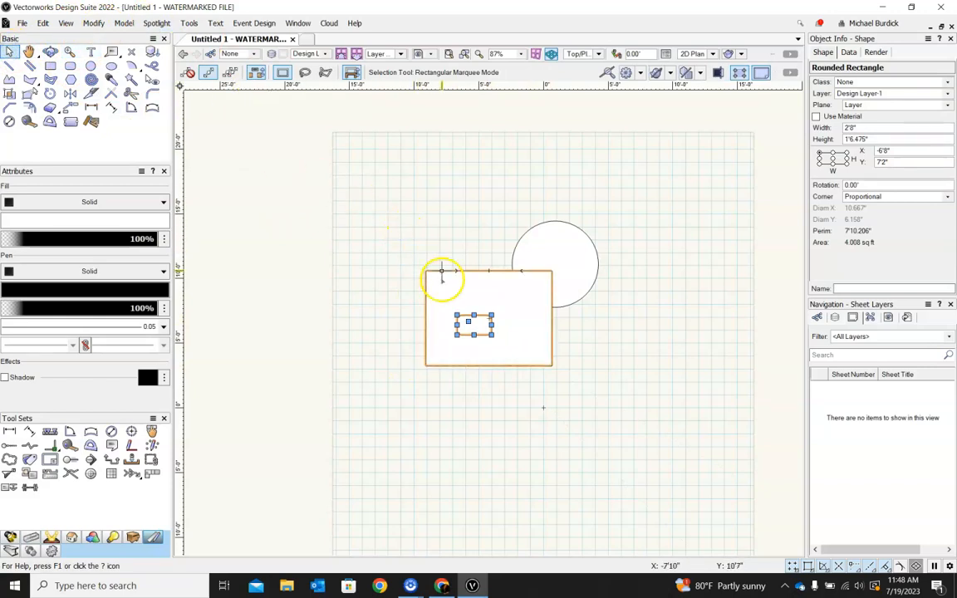
left_click(441, 276, "shift")
left_click(93, 23)
mouse_move(124, 23)
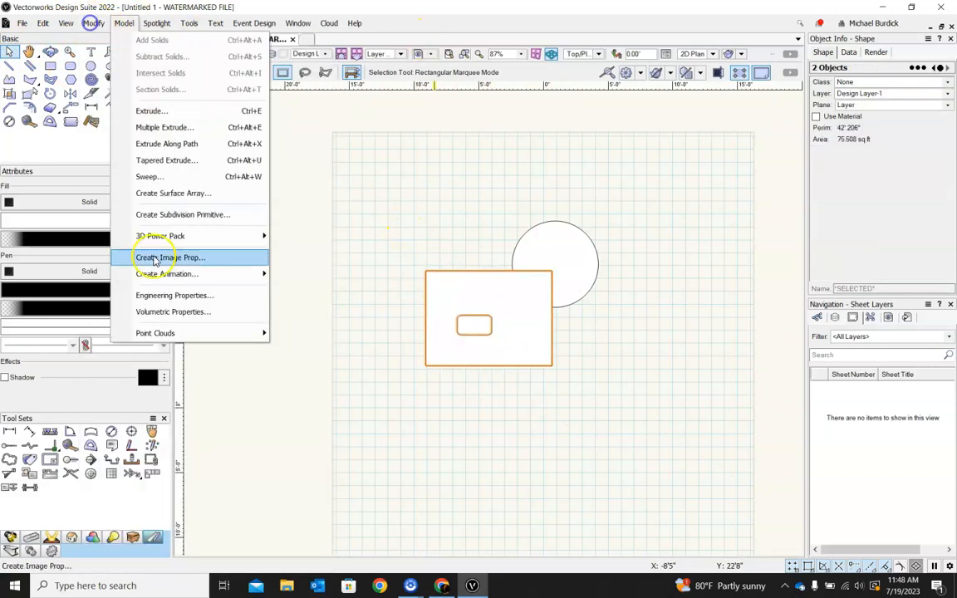
mouse_move(93, 22)
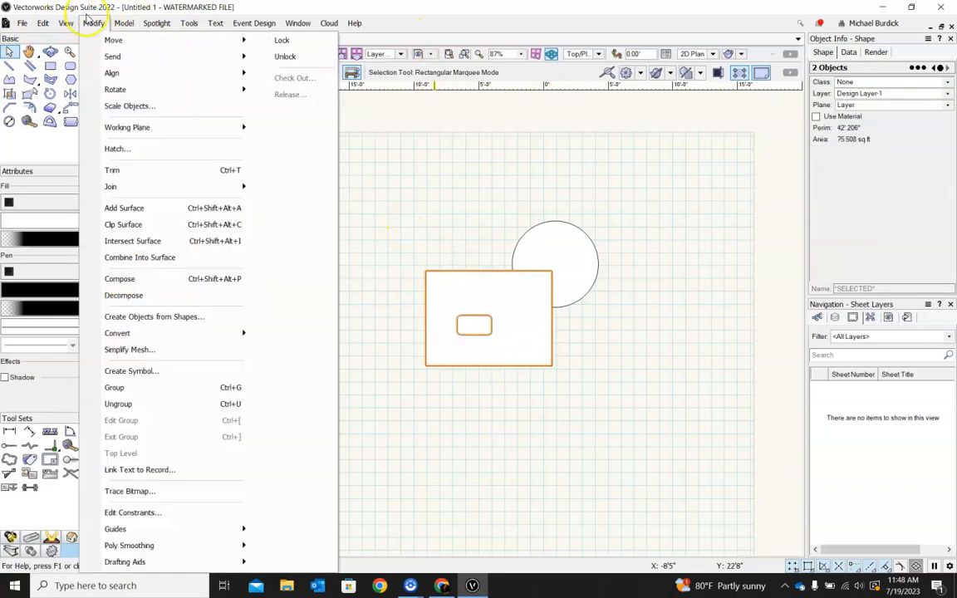
left_click(124, 225)
left_click(440, 384)
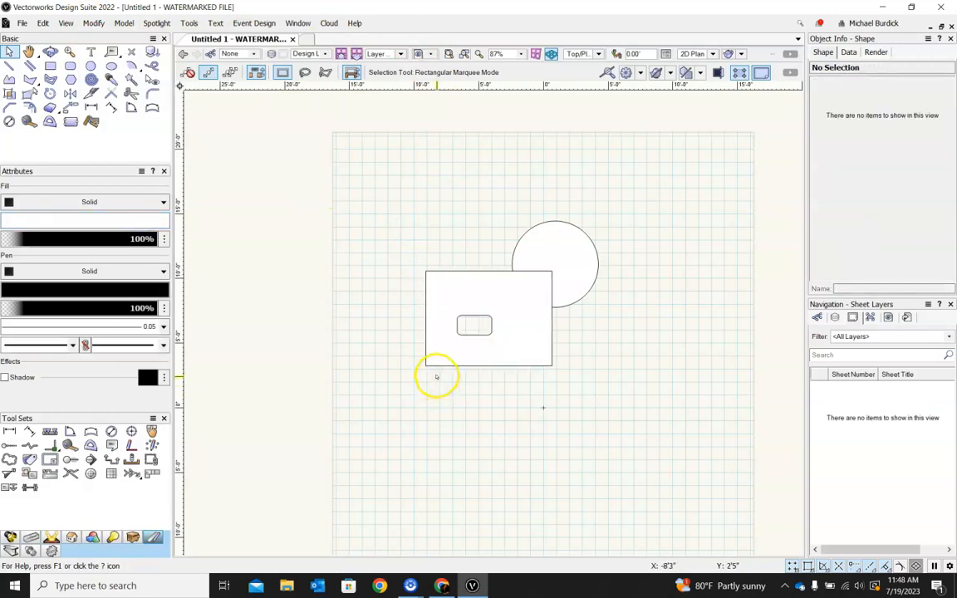
left_click_drag(514, 365, 486, 402)
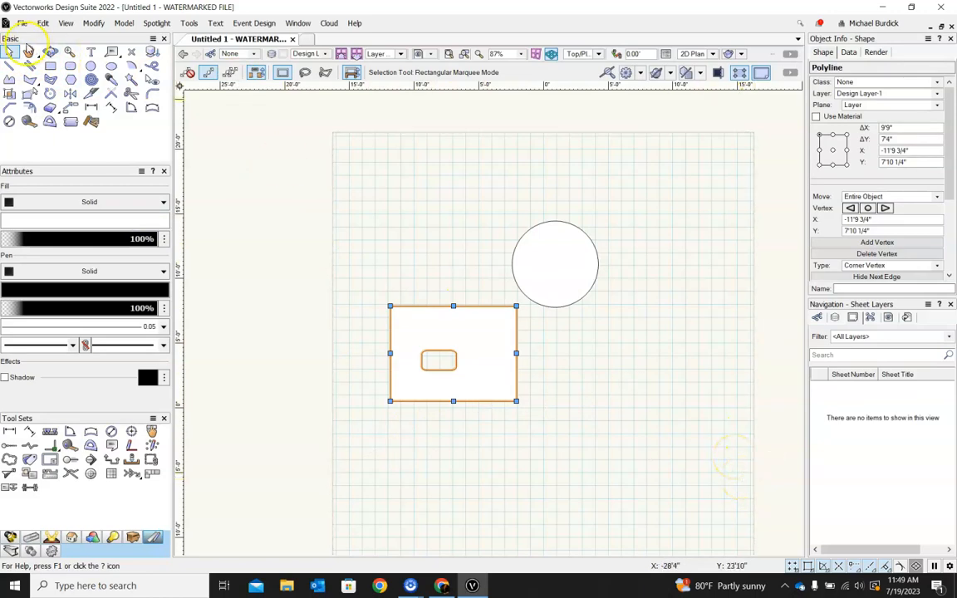
Step: Draw a rectangle about 8'8" by 6'1" overlapping the circle and clipped rectangle, and a separate one about 5'11" by 2'1" above left of them
left_click(51, 66)
left_click(450, 254)
left_click(561, 333)
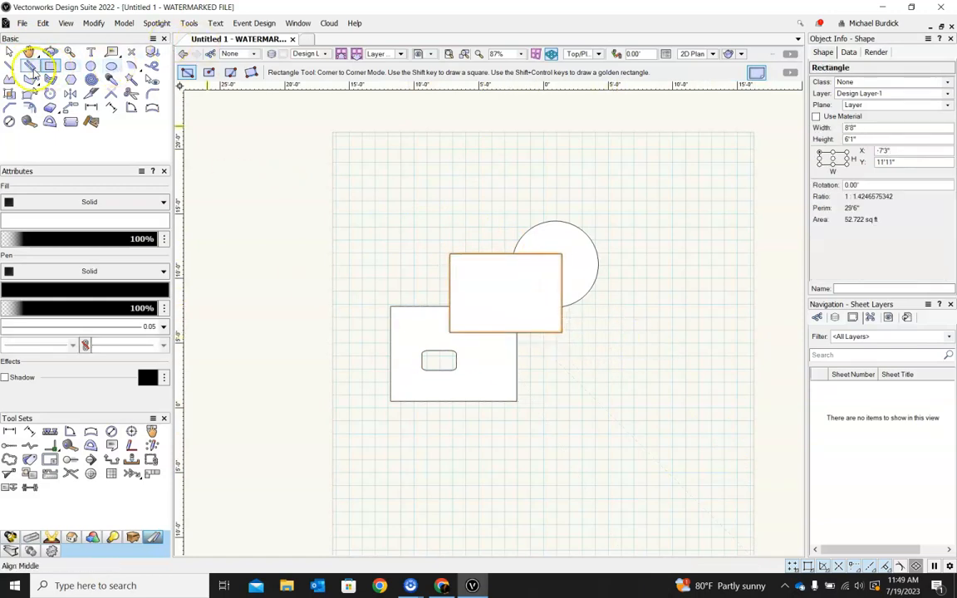
left_click(9, 52)
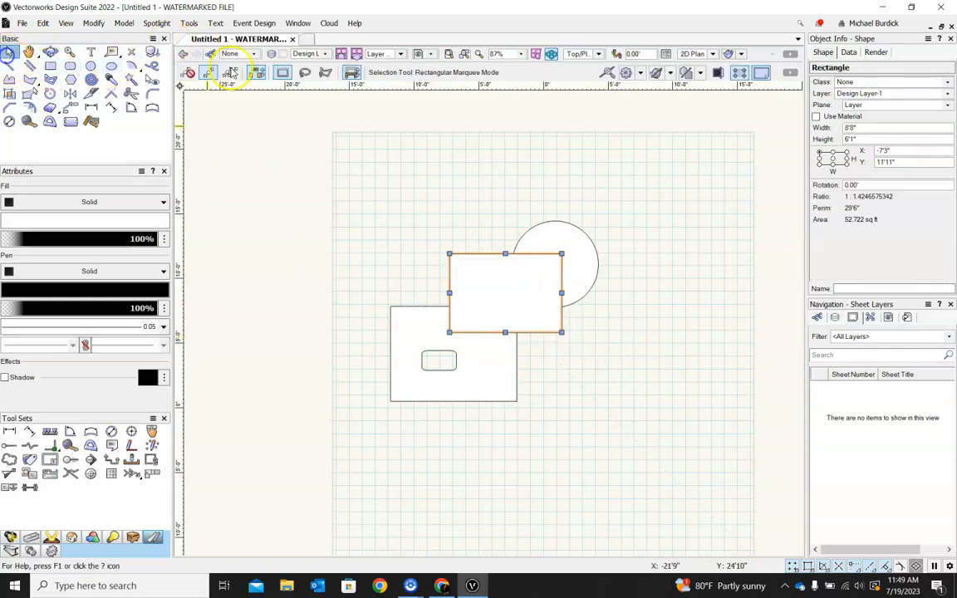
left_click(50, 66)
left_click(375, 201)
left_click(452, 227)
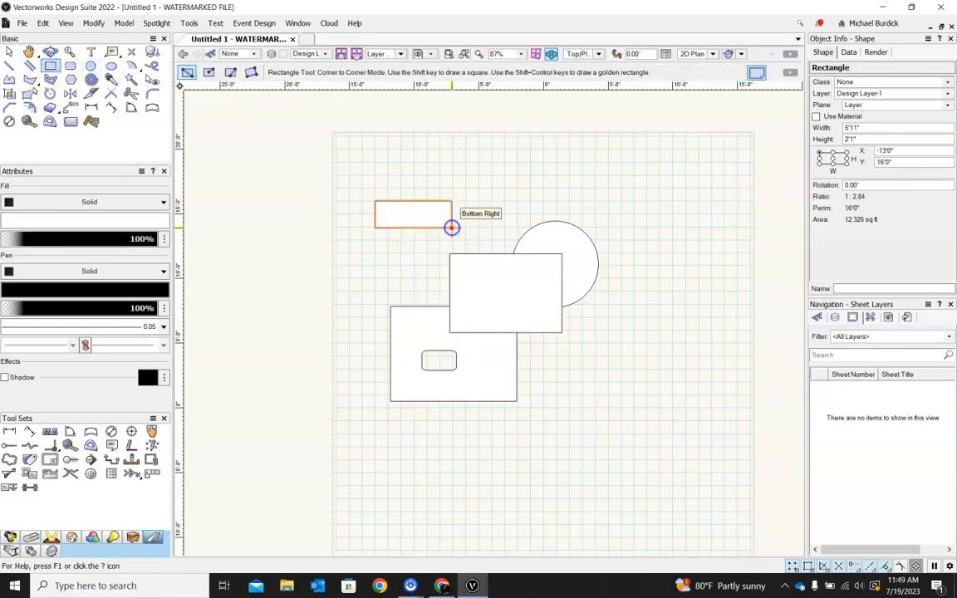
Step: Combine the circle and all three rectangular shapes into a single group
scroll(297, 171, "down", 2)
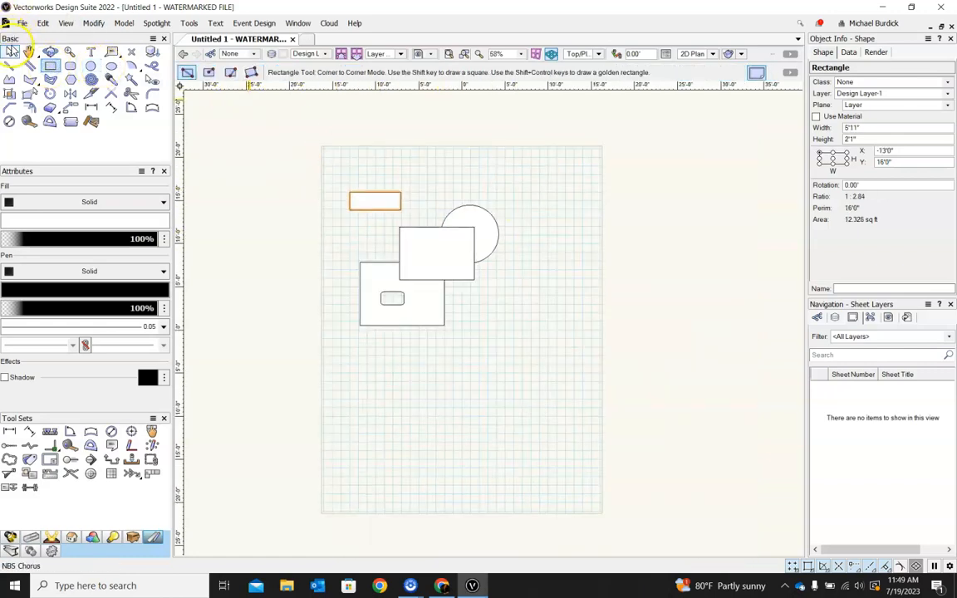
left_click(9, 52)
left_click_drag(323, 172, 568, 374)
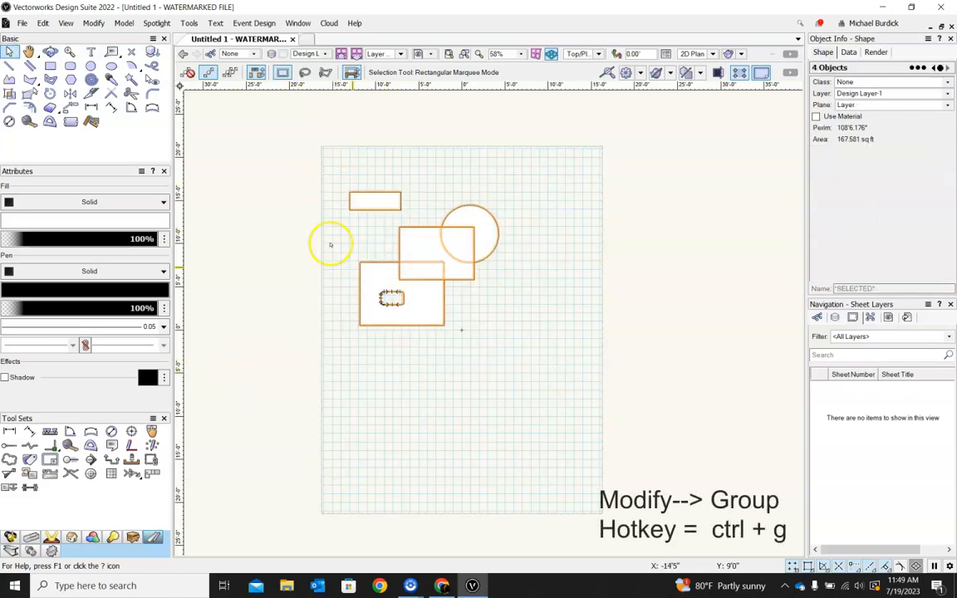
scroll(323, 173, "up", 2)
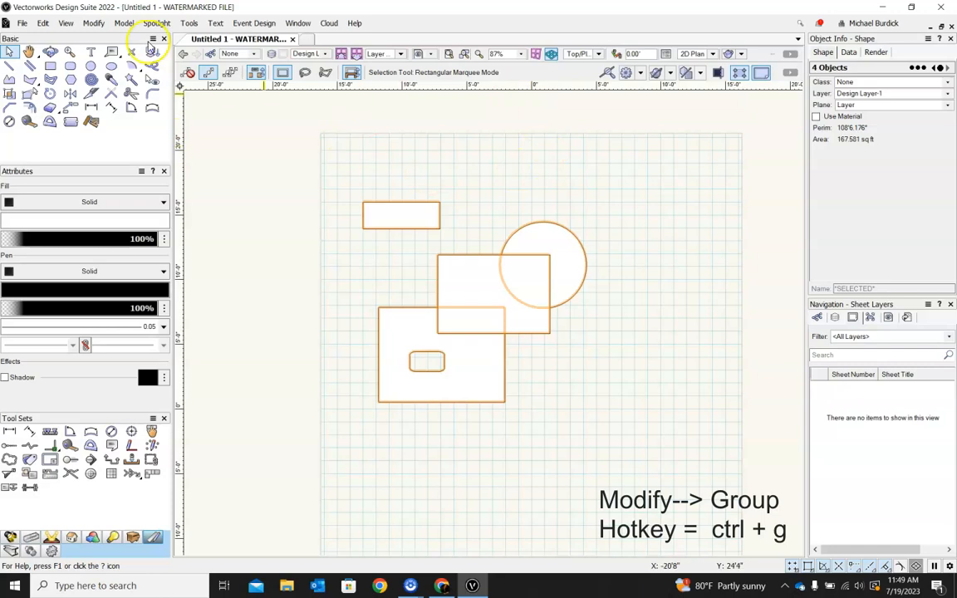
left_click(93, 22)
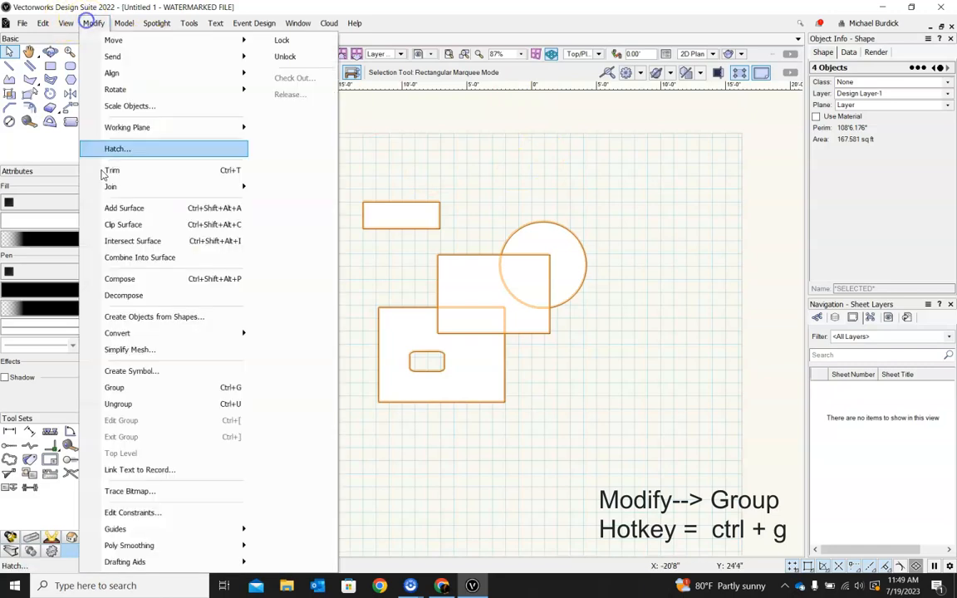
left_click(114, 388)
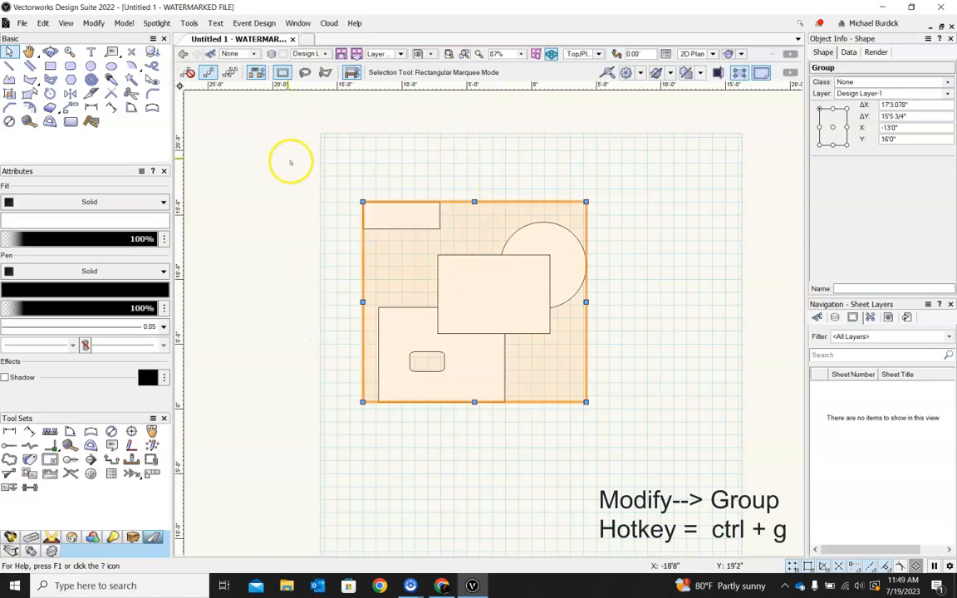
Step: Move the grouped shapes past the page's right edge and back onto the page
scroll(289, 162, "down", 2)
left_click(685, 321)
left_click_drag(464, 239, 678, 268)
left_click(608, 302)
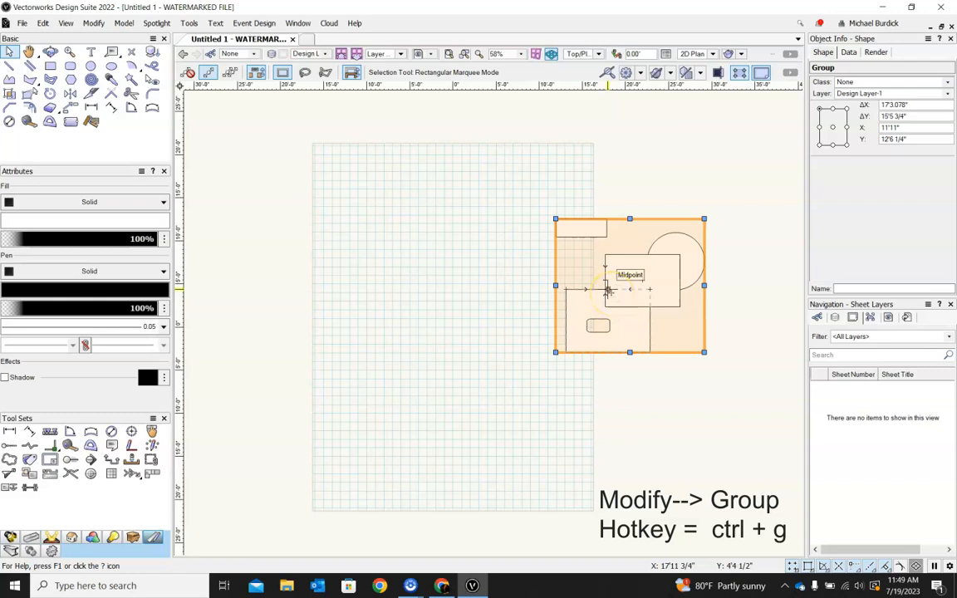
mouse_move(608, 290)
left_mouse_down()
mouse_move(535, 265)
mouse_move(481, 265)
left_mouse_up()
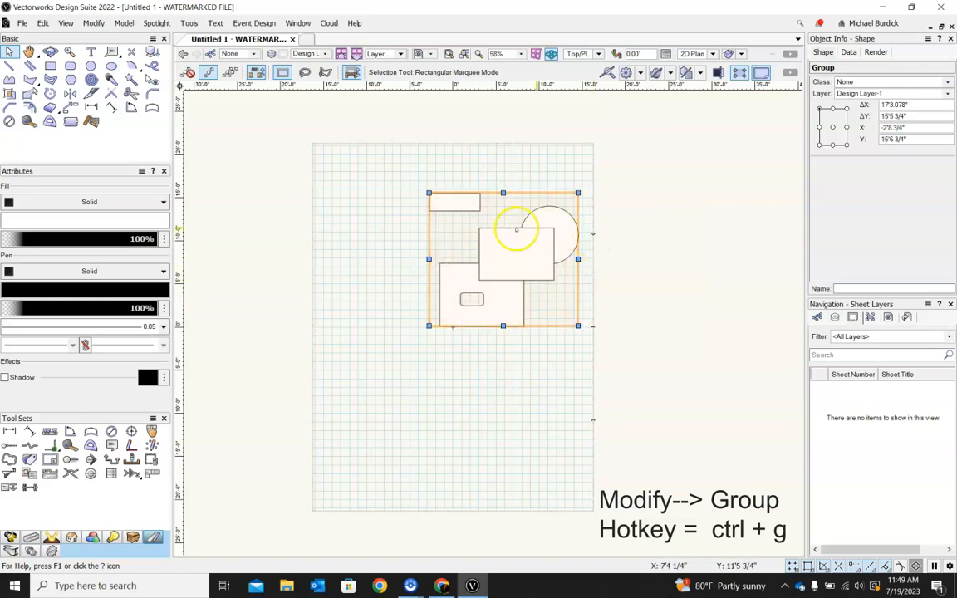
left_click_drag(517, 252, 466, 306)
Step: Stretch the group to about 27'9" by 23'5", and resize it to about 20'0" by 16'1"
left_click_drag(544, 234, 635, 166)
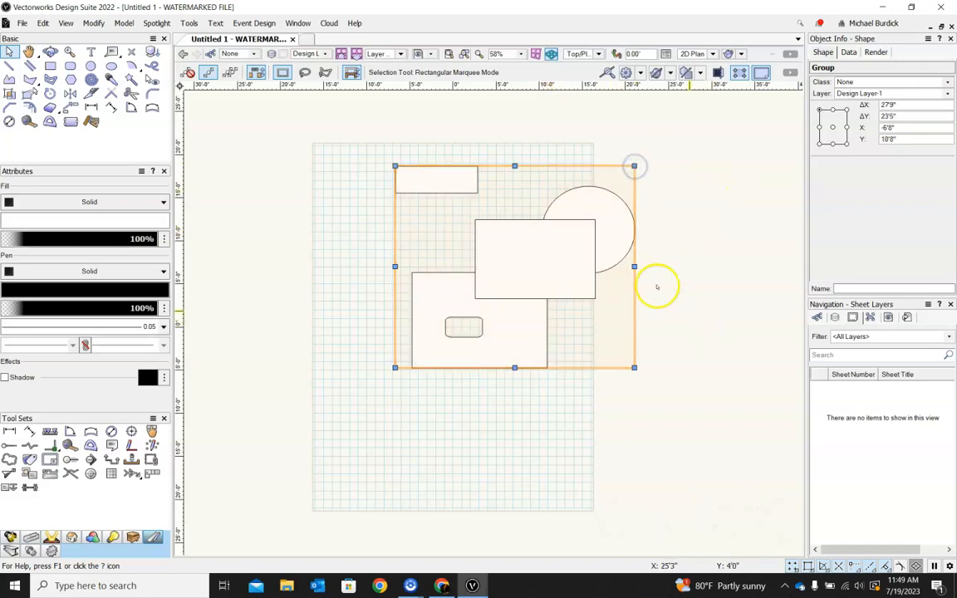
left_click_drag(636, 267, 501, 278)
left_click_drag(447, 367, 567, 304)
left_click(598, 398)
Step: Open the group of four shapes for editing its contents
left_click(470, 241)
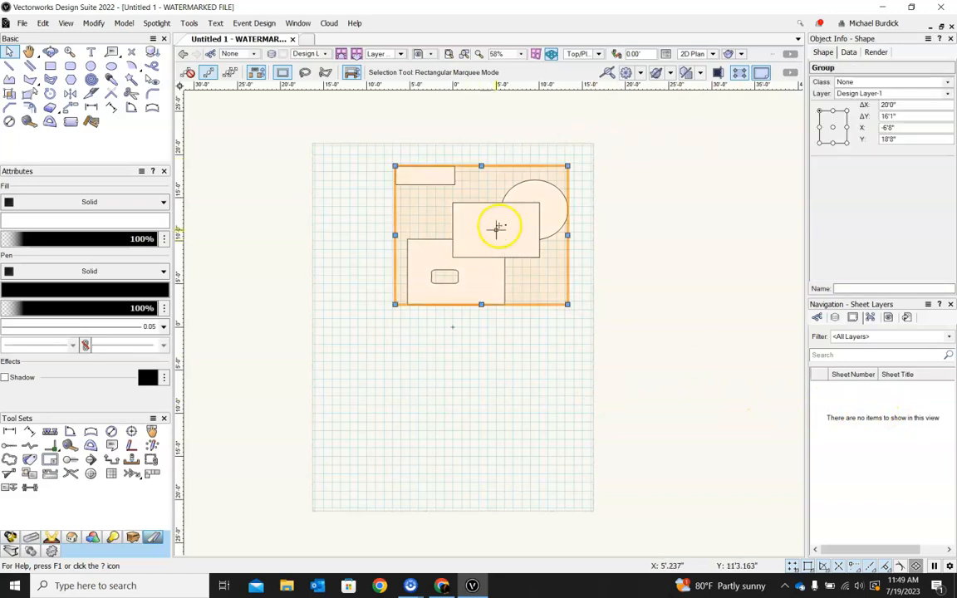
scroll(453, 213, "up", 3)
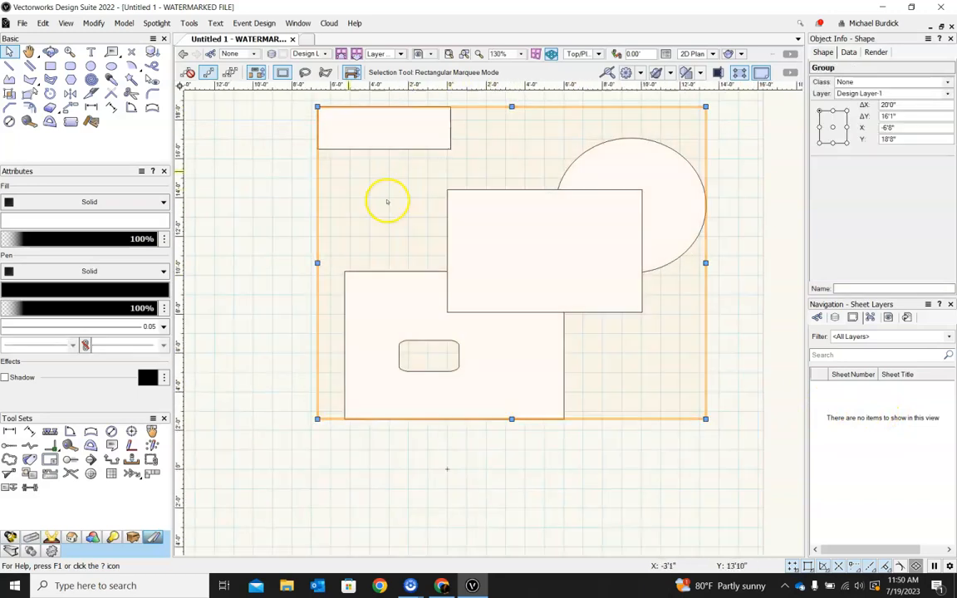
scroll(417, 270, "down", 2)
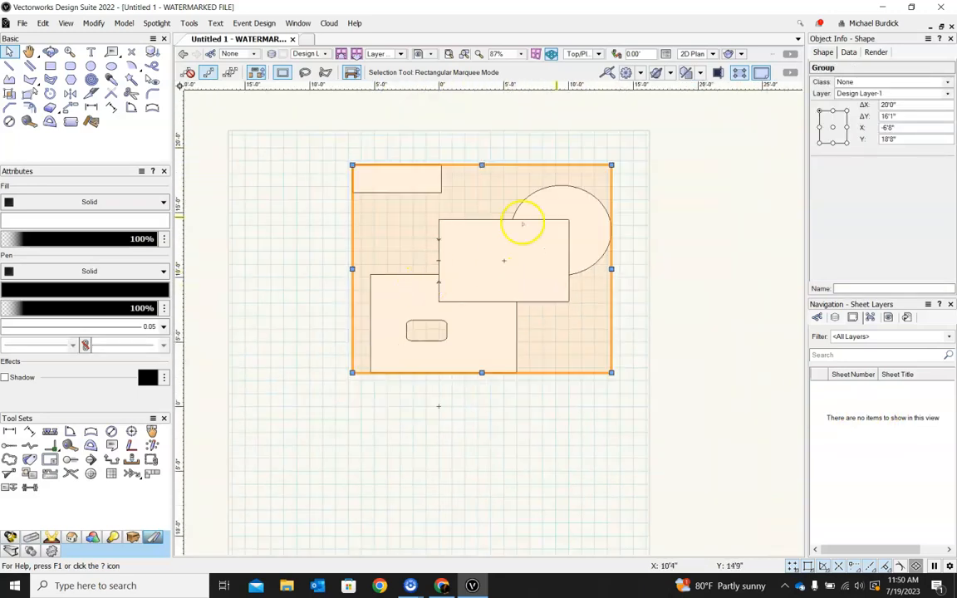
left_click(677, 271)
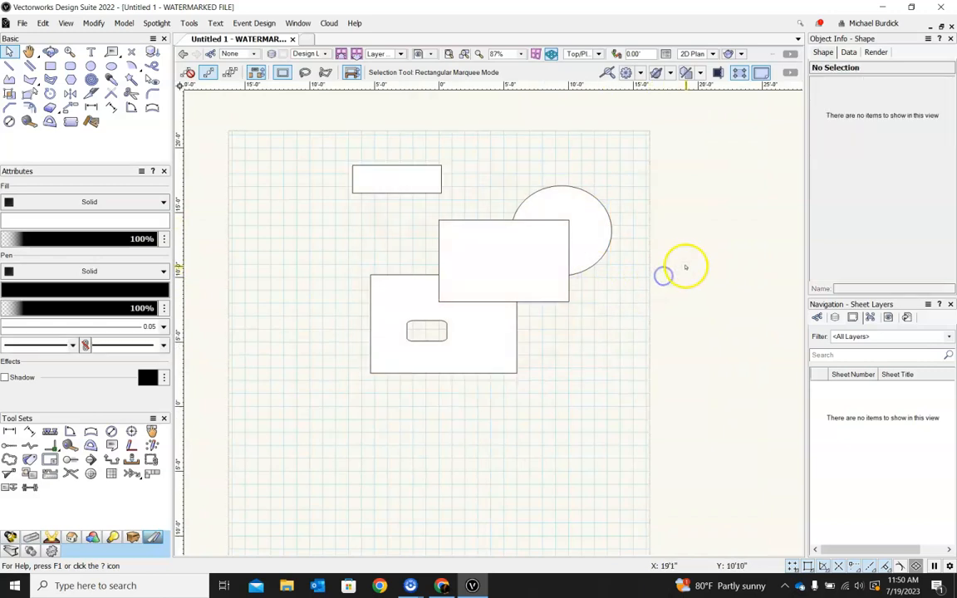
right_click(515, 235)
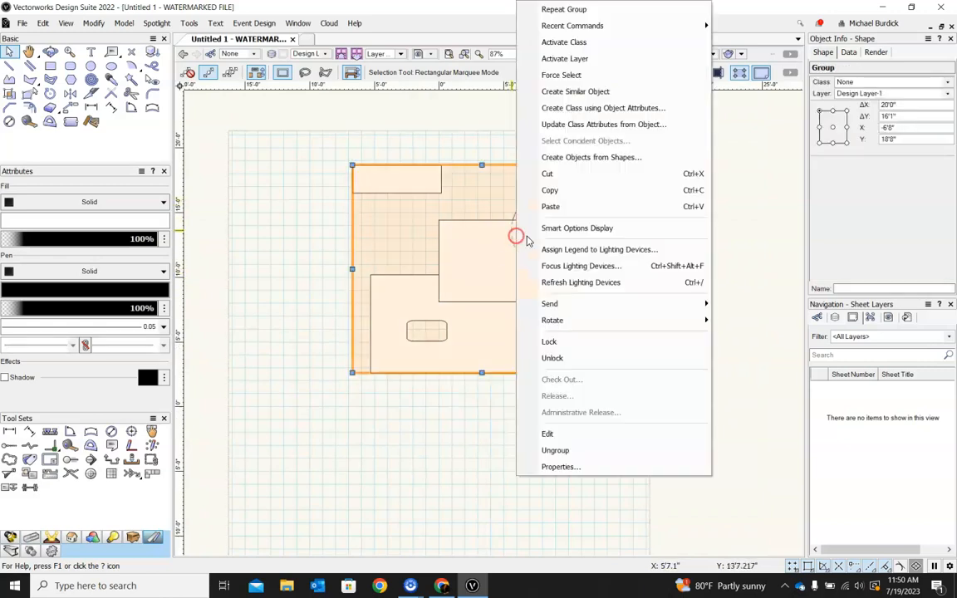
left_click(549, 435)
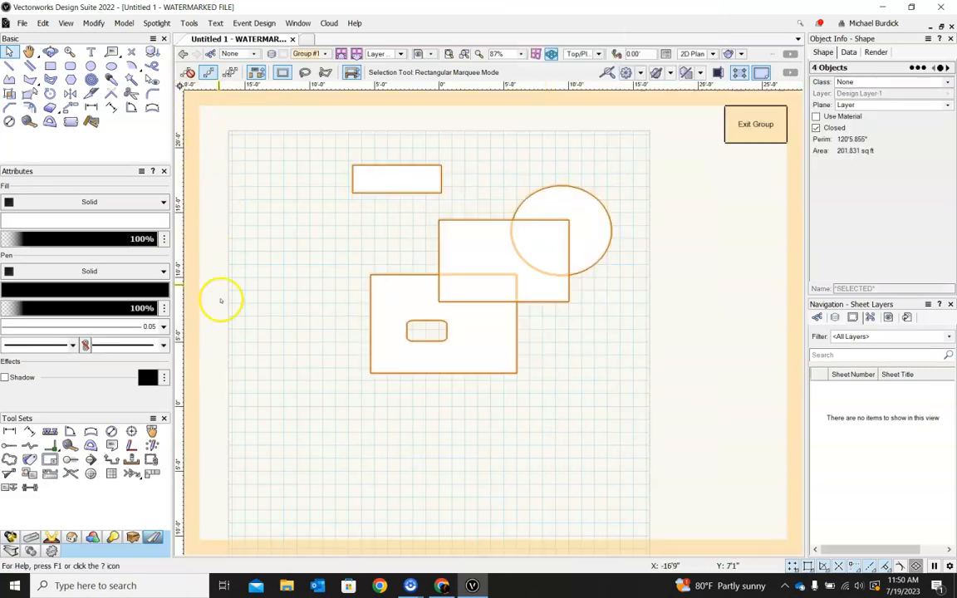
Step: Move the middle rectangle left and up inside the group, clear of the circle, and exit the group
left_click(558, 356)
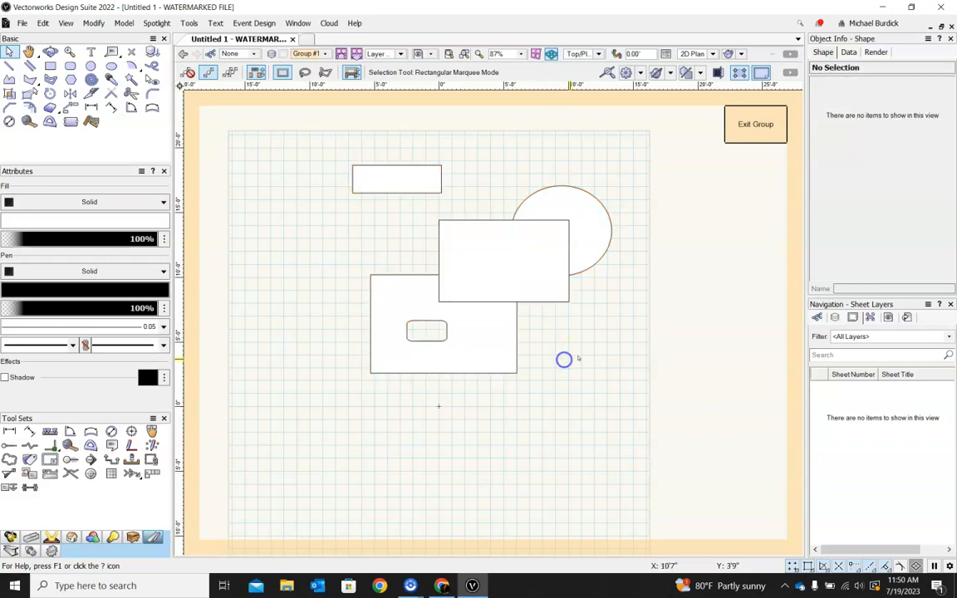
left_click_drag(504, 265, 405, 241)
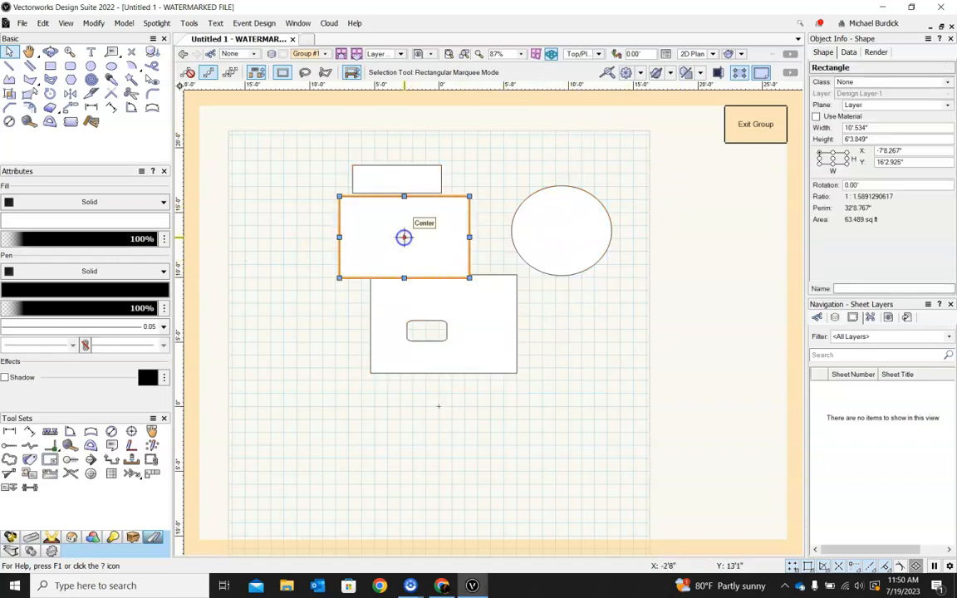
left_click(756, 126)
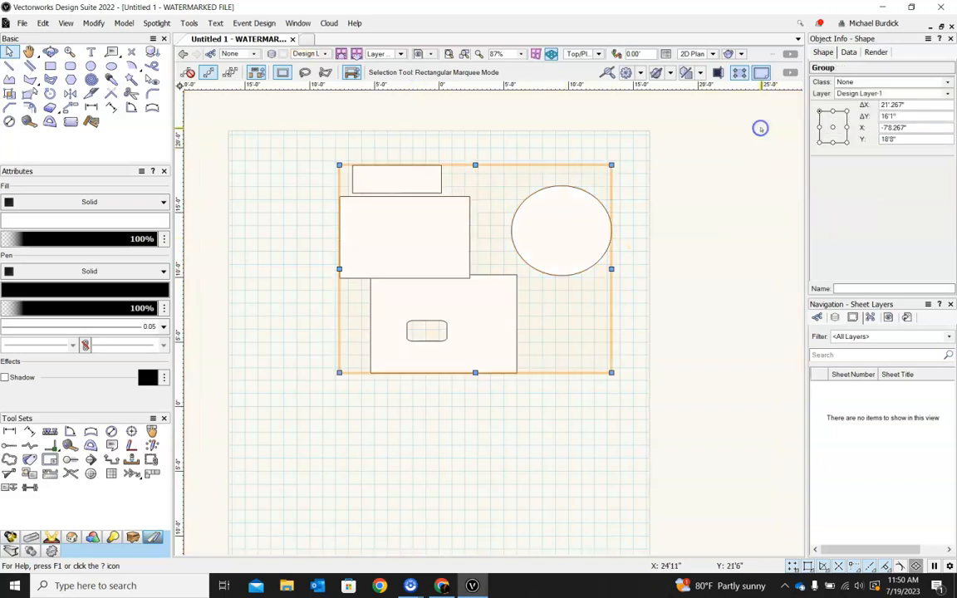
Step: Enlarge the group from its lower-right corner to about 24'9" by 22'4", and deselect it
left_click_drag(611, 374, 658, 453)
scroll(428, 258, "down", 4)
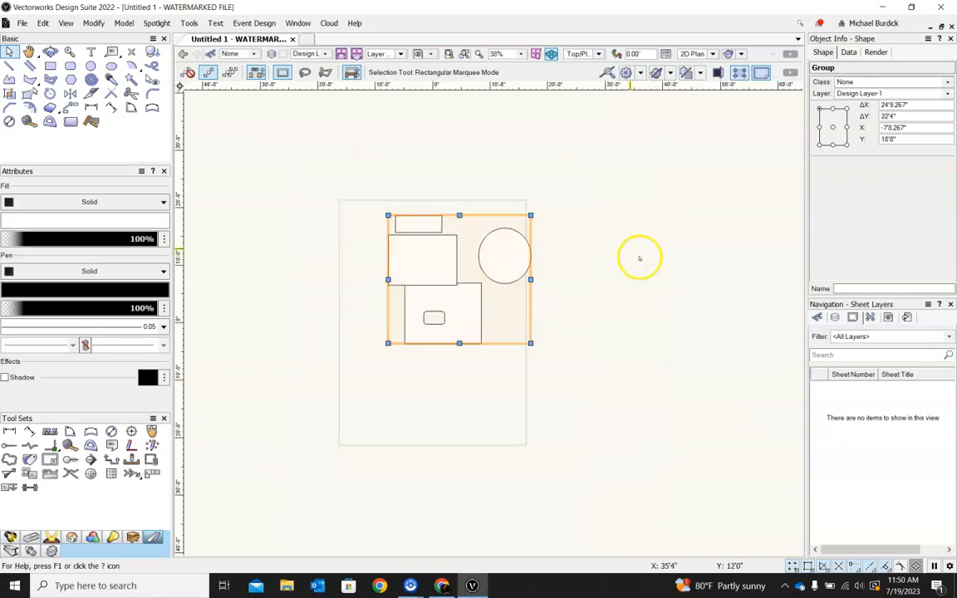
left_click(649, 258)
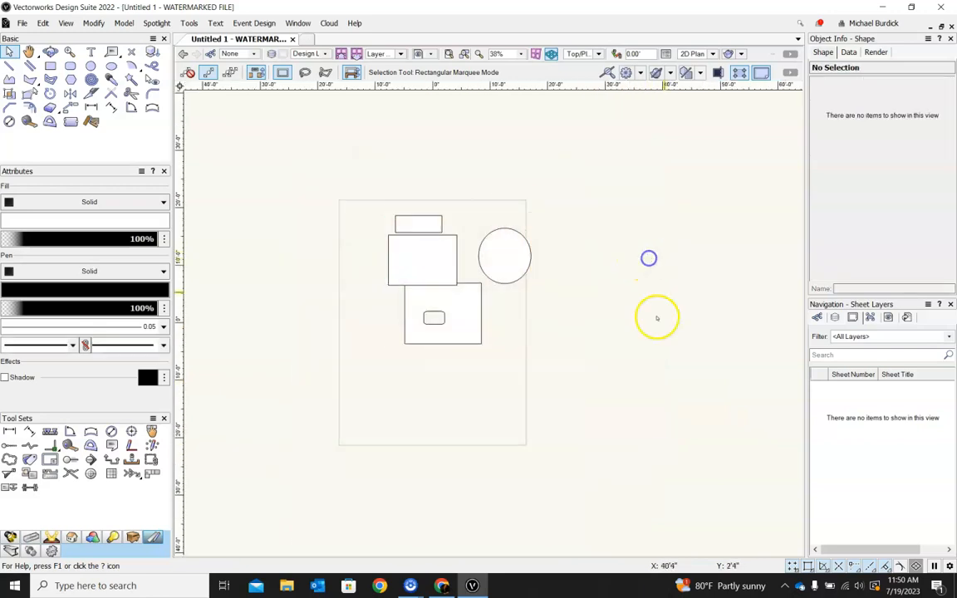
Step: Ungroup the group of four shapes and move the circle, the middle rectangle and the small upper rectangle apart
left_click(453, 265)
right_click(453, 265)
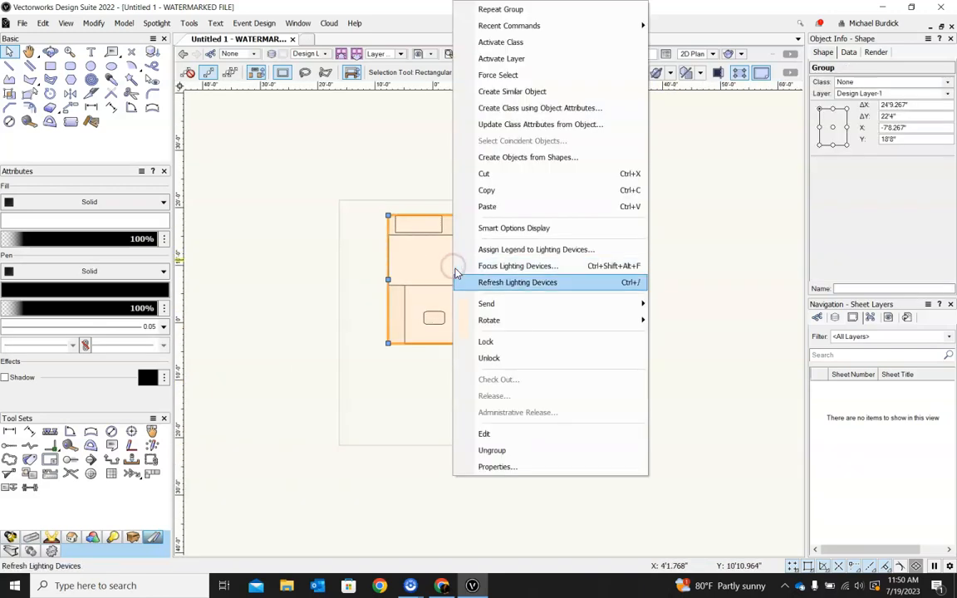
left_click(488, 437)
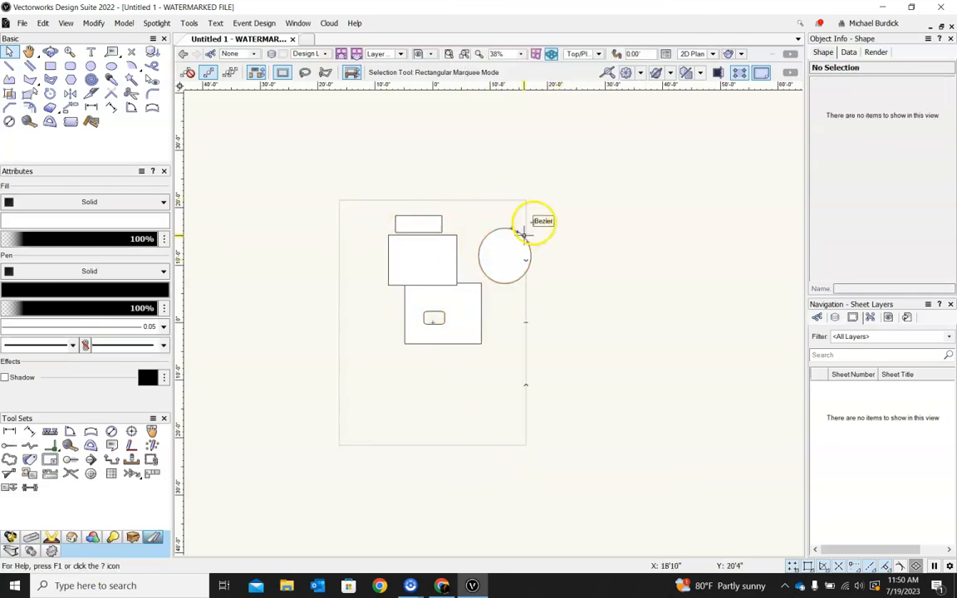
left_click_drag(498, 251, 546, 210)
left_click_drag(396, 271, 357, 259)
mouse_move(420, 222)
left_mouse_down()
mouse_move(470, 272)
mouse_move(471, 258)
left_mouse_up()
Step: Group the circle and the three separated rectangles into one object and deselect it
mouse_move(299, 145)
left_mouse_down()
mouse_move(600, 380)
mouse_move(621, 384)
left_mouse_up()
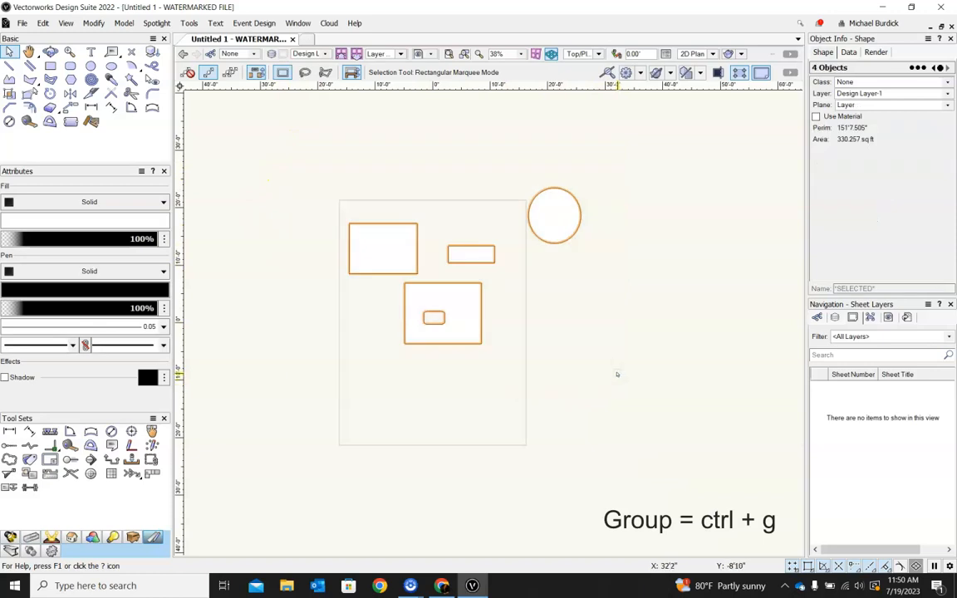
key("ctrl+g")
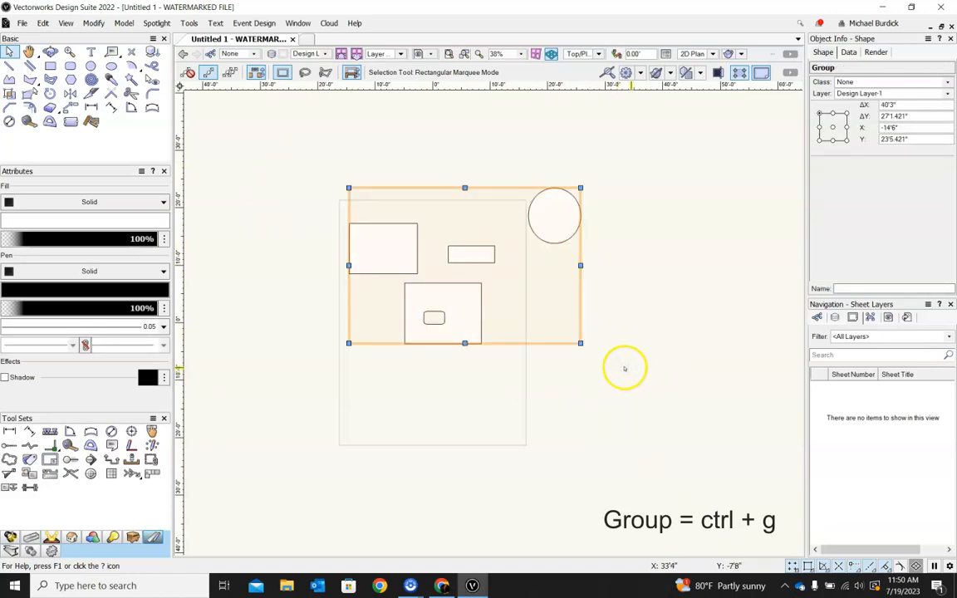
left_click(597, 373)
Step: Ungroup the four shapes again, select the three rectangles together and move them right
left_click(468, 305)
right_click(467, 307)
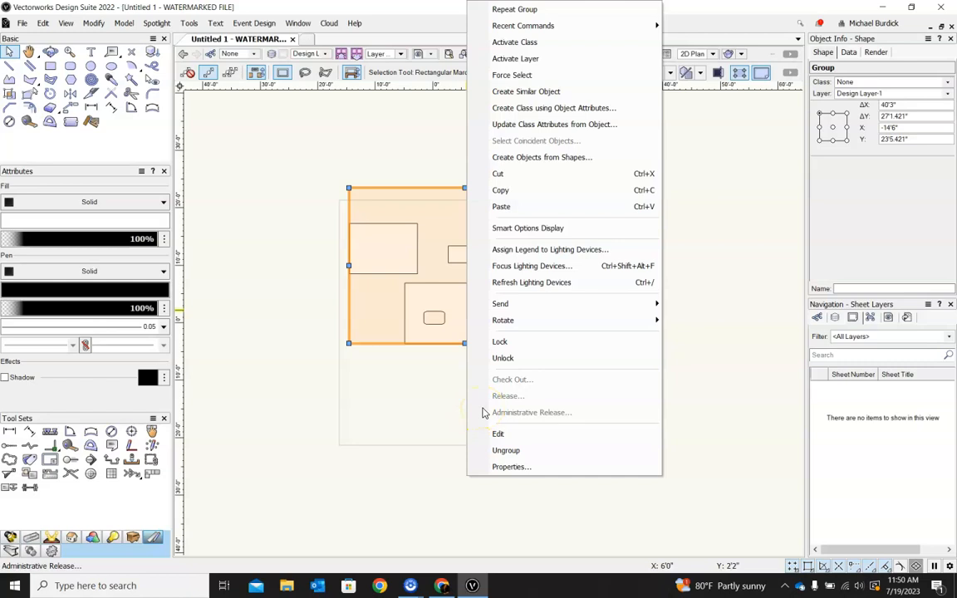
left_click(515, 450)
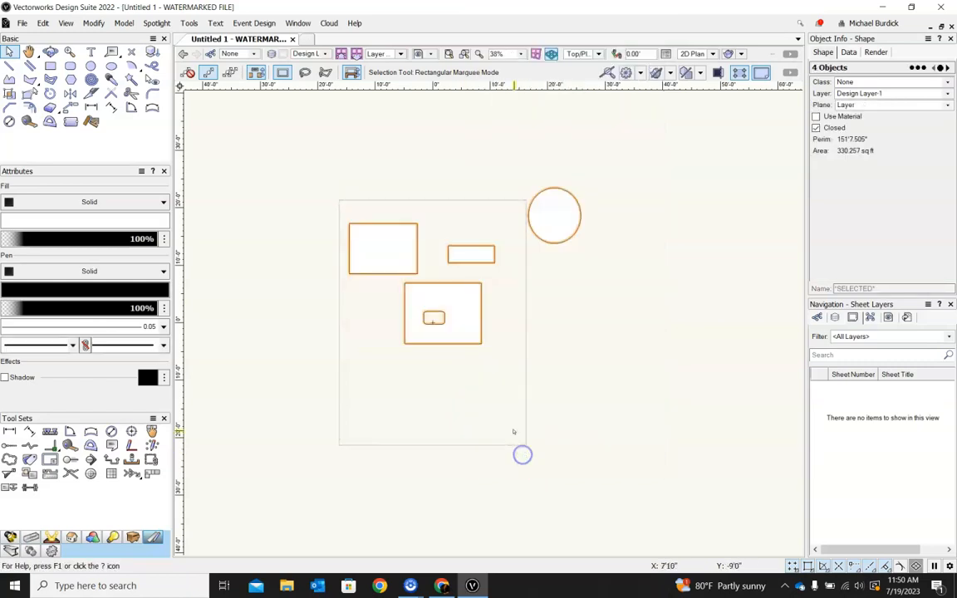
left_click(437, 353)
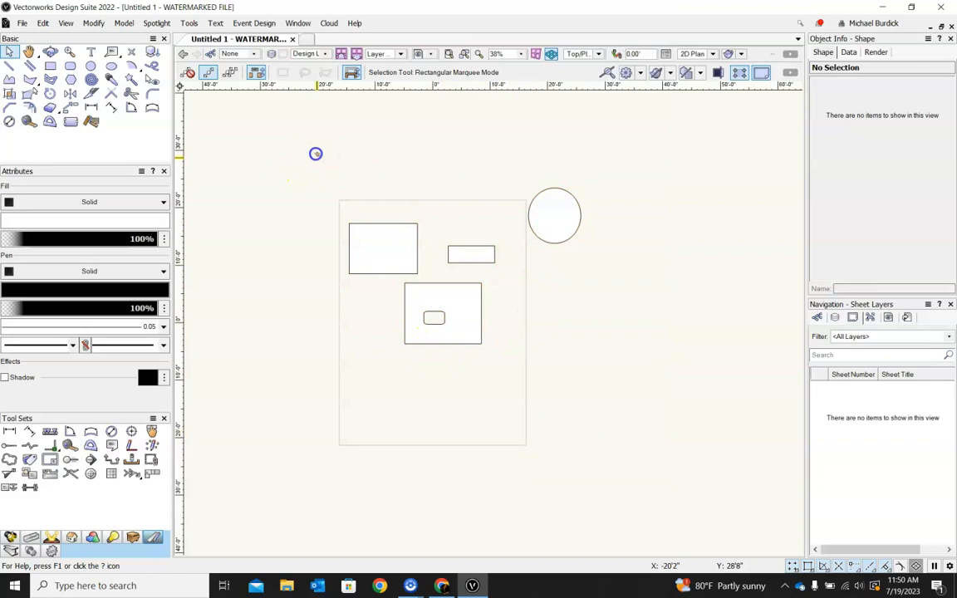
left_click_drag(317, 154, 509, 387)
left_click_drag(455, 297, 542, 306)
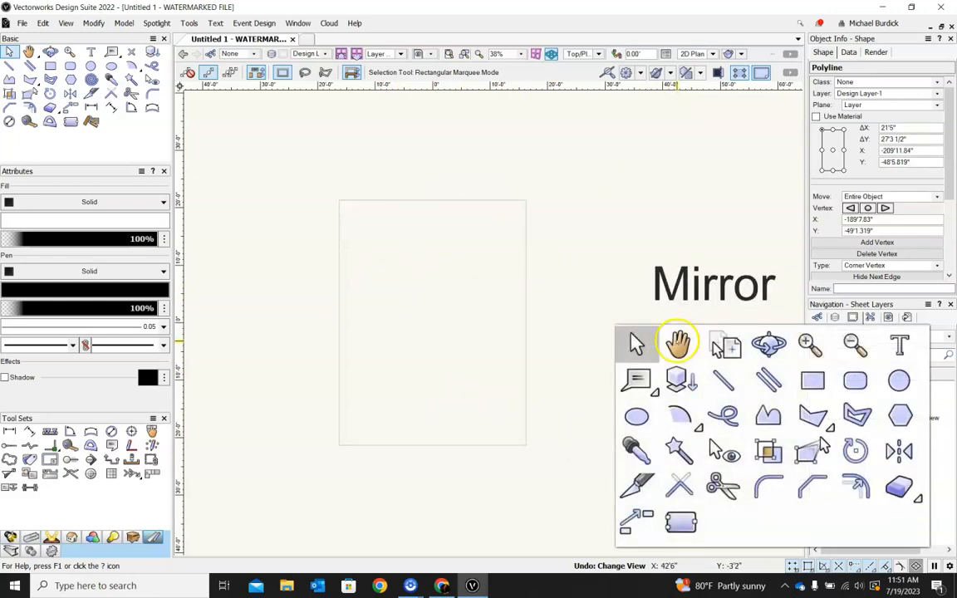
Step: Move the ornamental half-arch polyline from far outside the page onto the page and deselect it
scroll(597, 204, "down", 3)
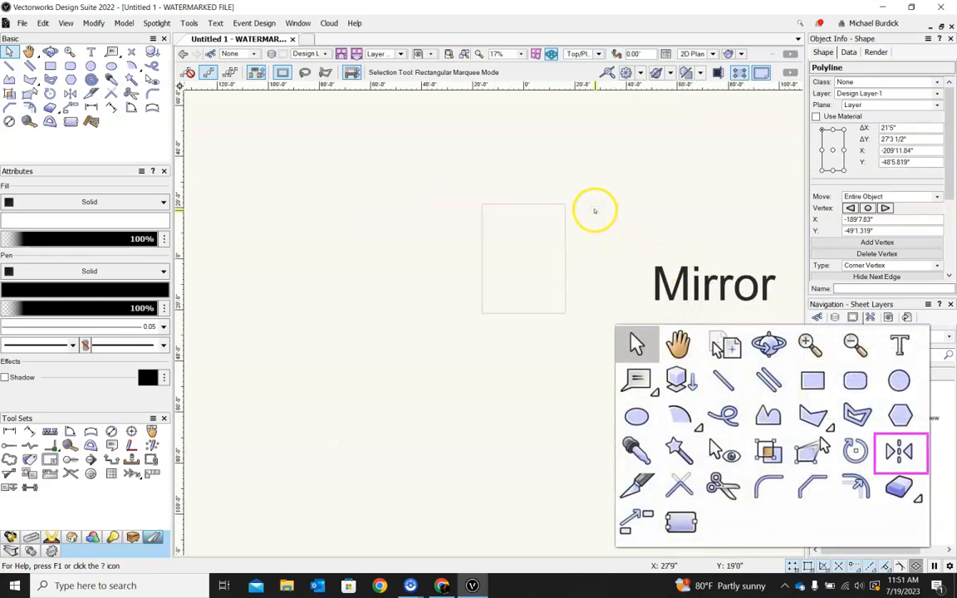
scroll(594, 211, "down", 3)
left_click_drag(331, 299, 554, 235)
scroll(555, 235, "up", 7)
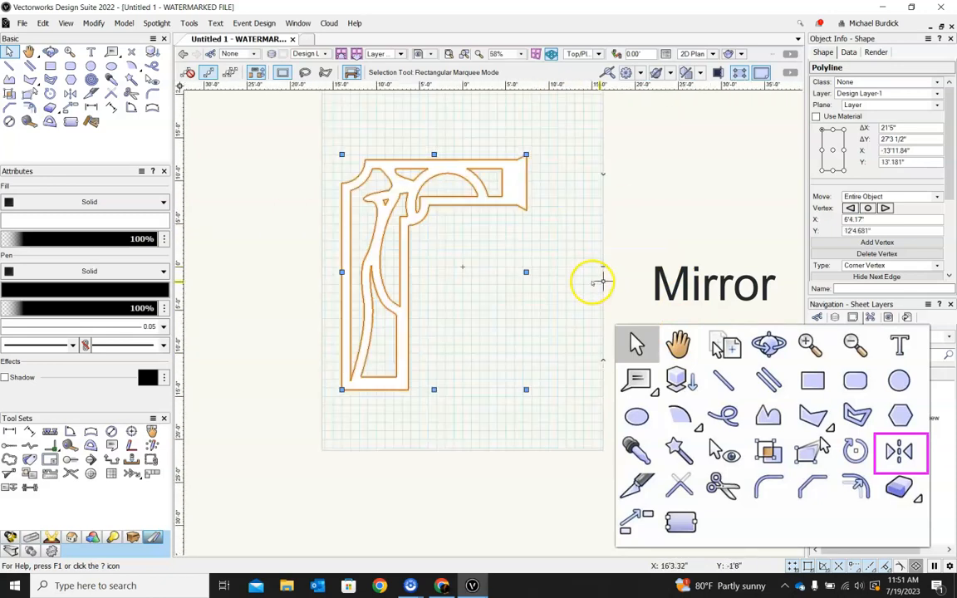
left_click(640, 256)
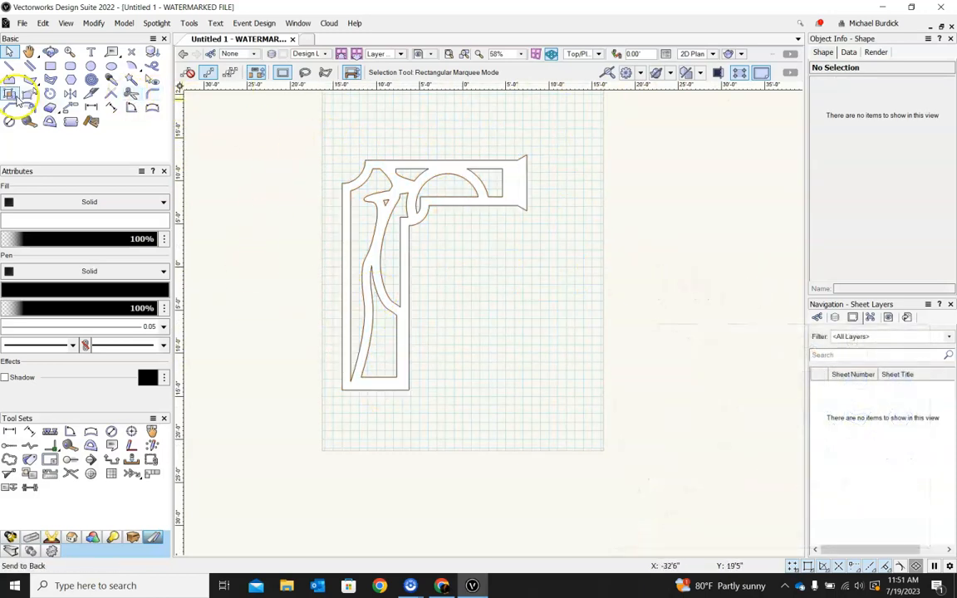
Step: Draw a vertical line about 14' long down from the half-arch's upper-right tip, and delete it
left_click(11, 66)
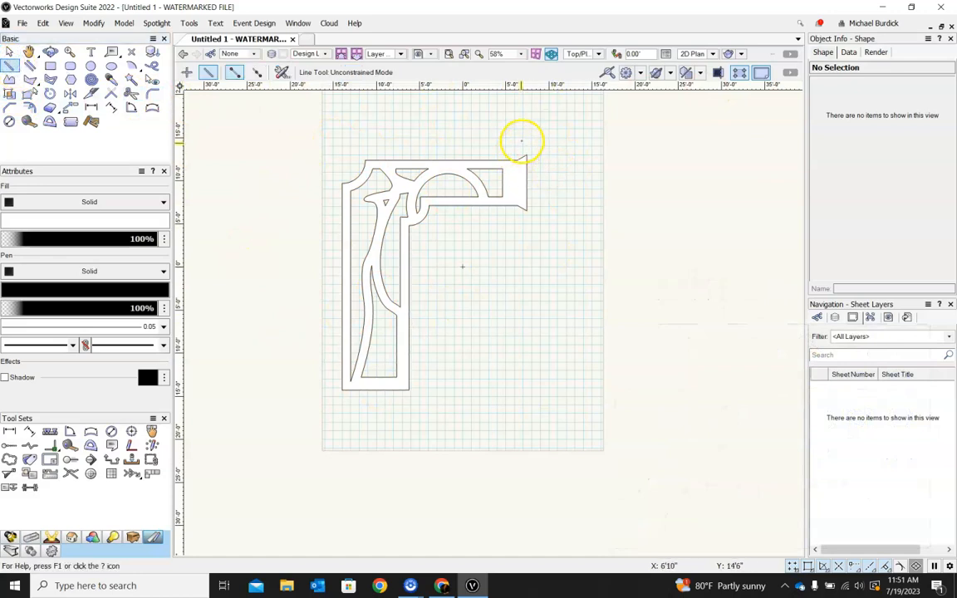
left_click(526, 156)
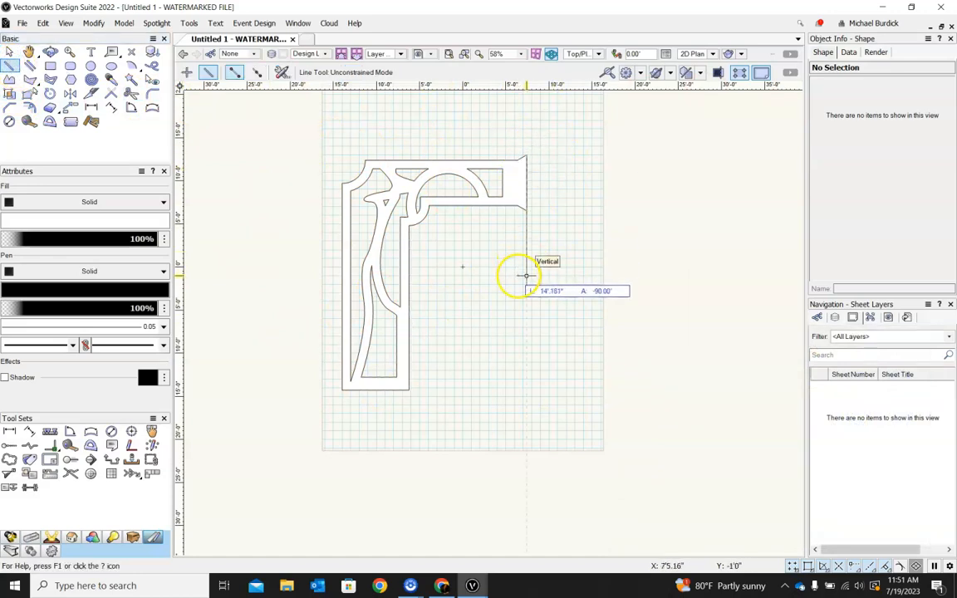
left_click(525, 275)
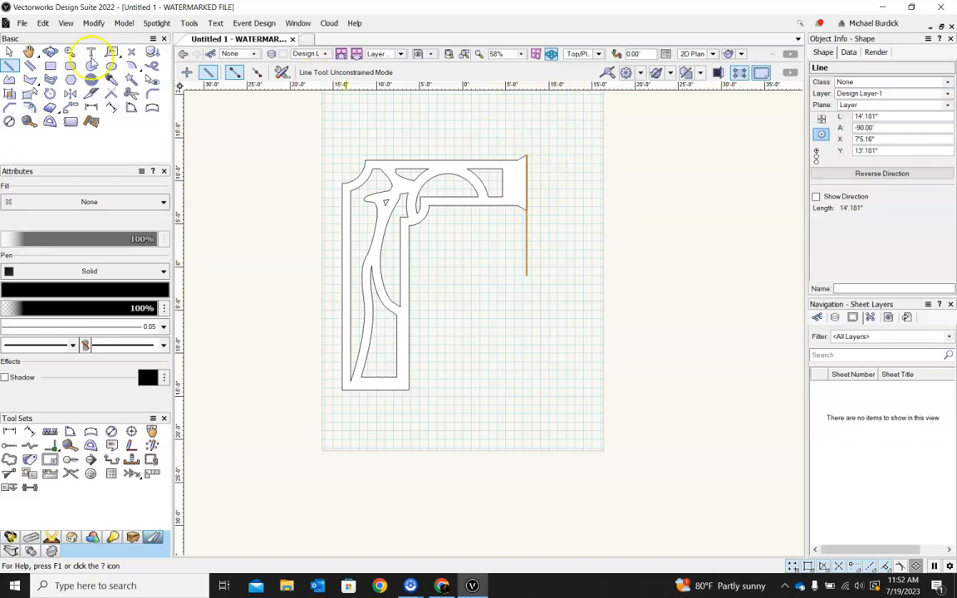
left_click(9, 52)
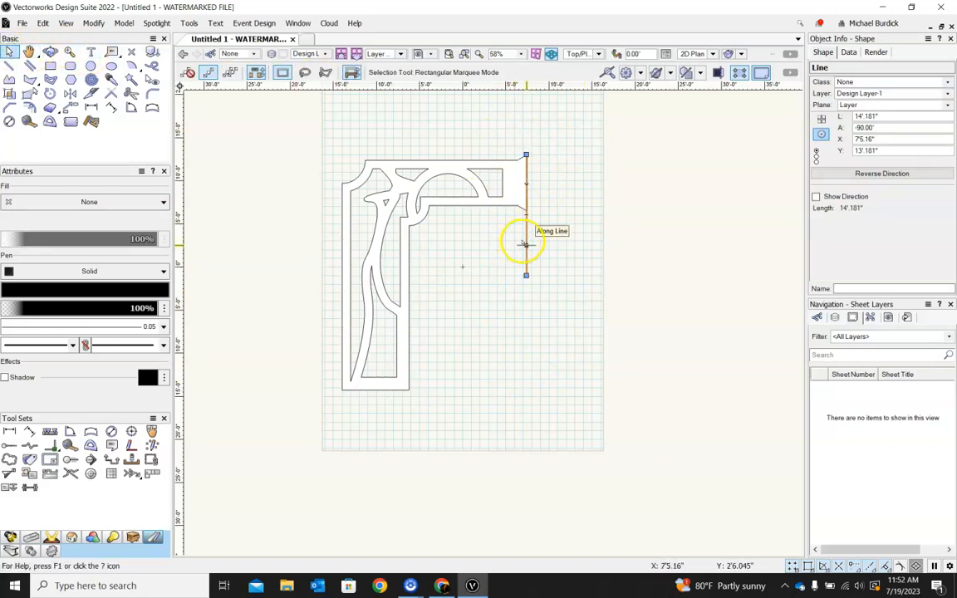
left_click(582, 252)
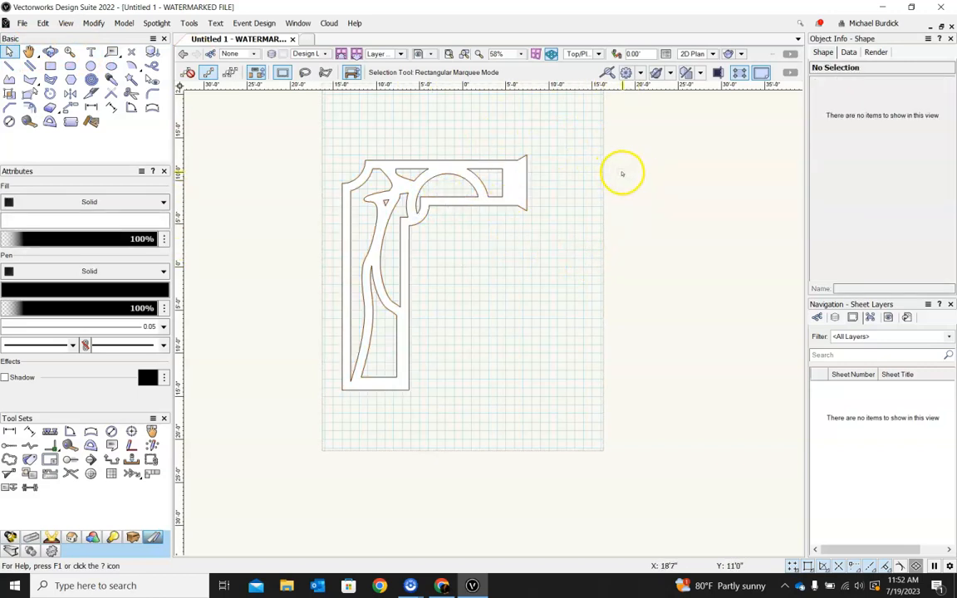
Step: Try mirroring a duplicate of the half-arch across its vertical right edge, and undo the mirroring
left_click(342, 181)
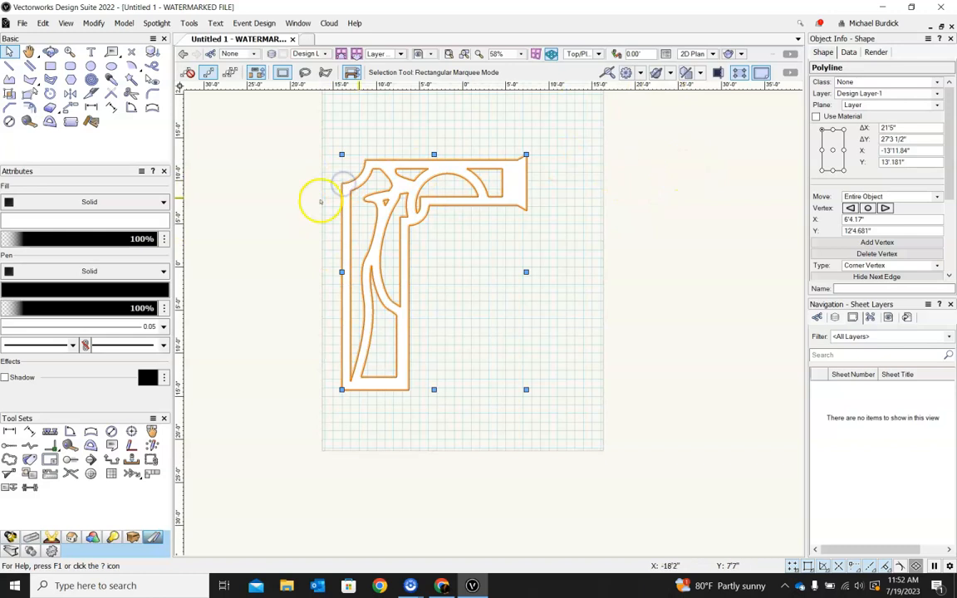
scroll(223, 262, "down", 1)
scroll(306, 233, "up", 1)
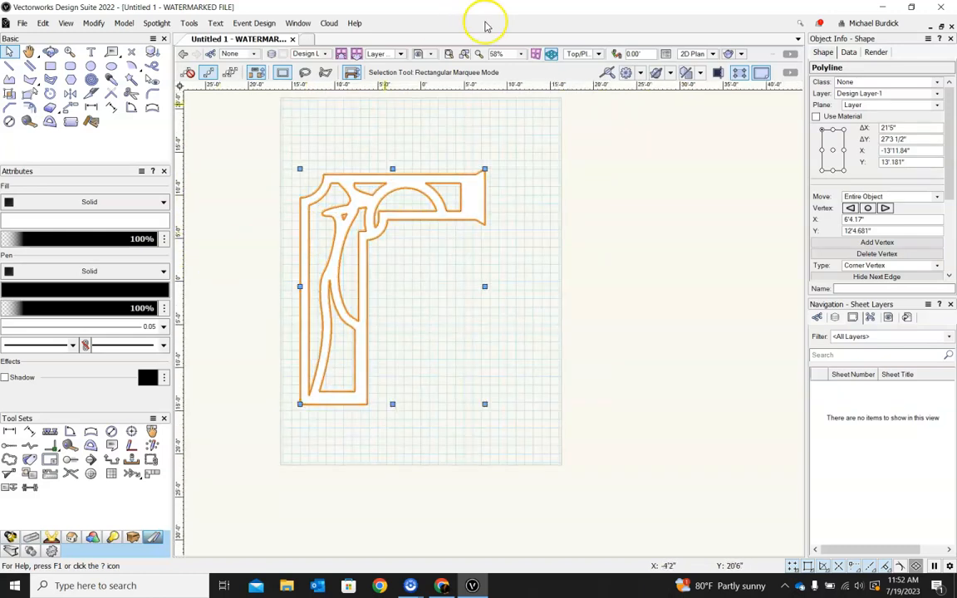
left_click(73, 95)
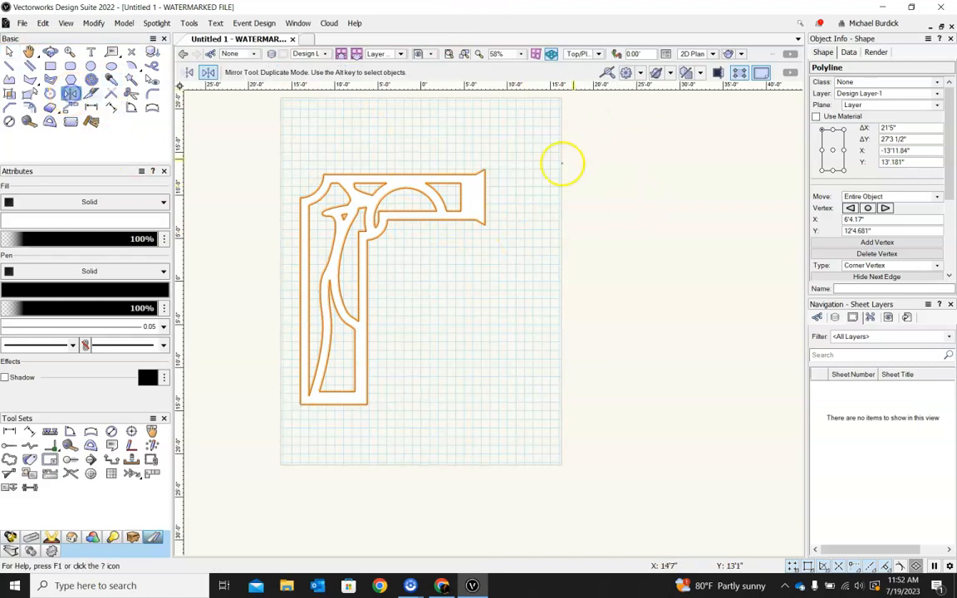
left_click(485, 169)
left_click(485, 224)
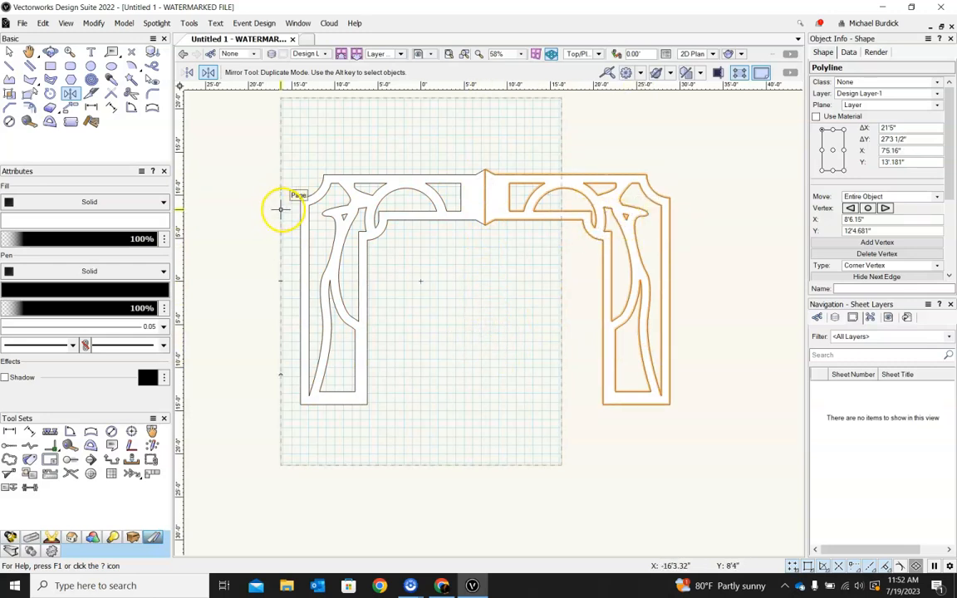
key("ctrl+z")
Step: Try mirroring a duplicate of the half-arch about a slanted axis from its upper-right tip, and undo it
left_click(207, 73)
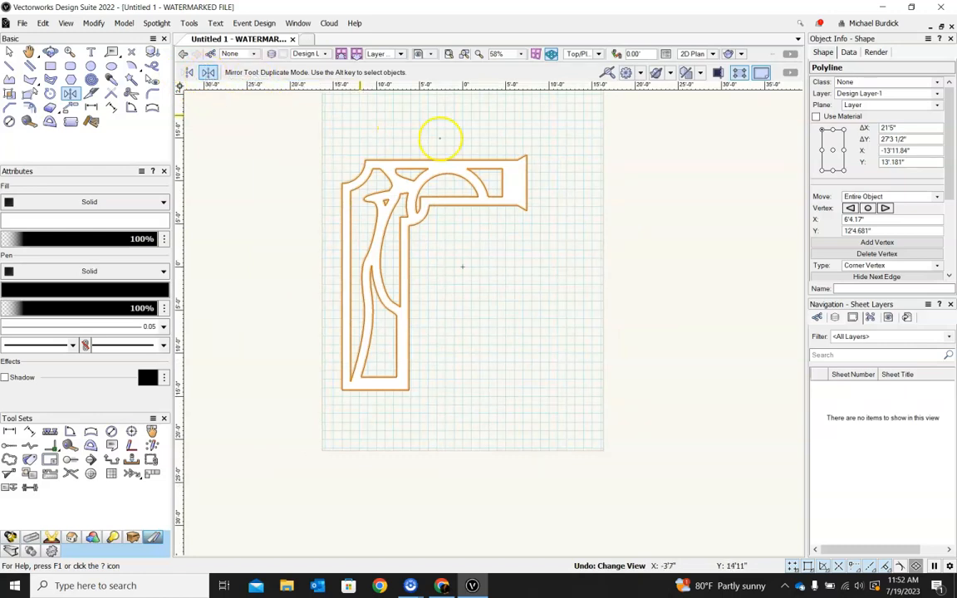
left_click(525, 156)
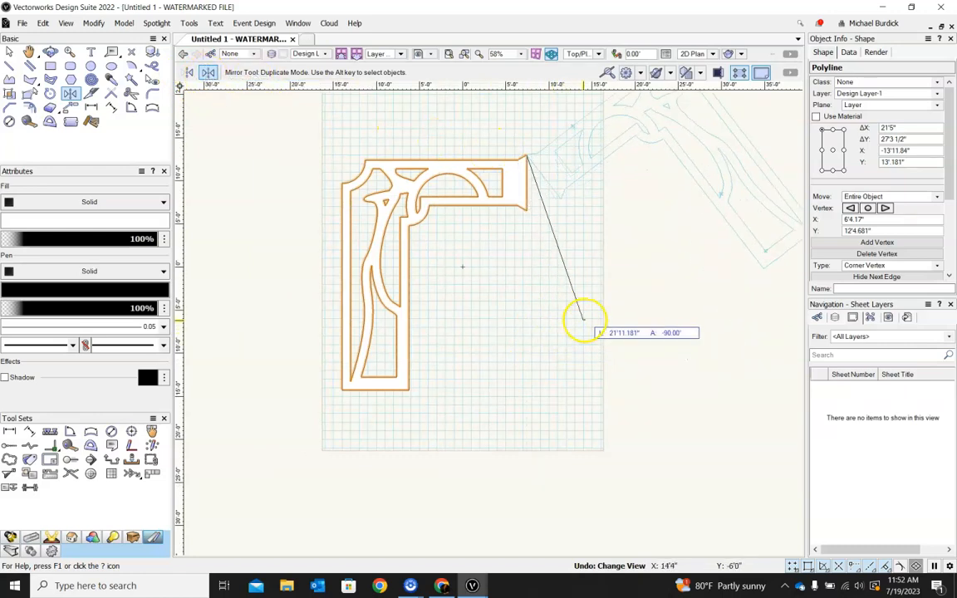
left_click(566, 338)
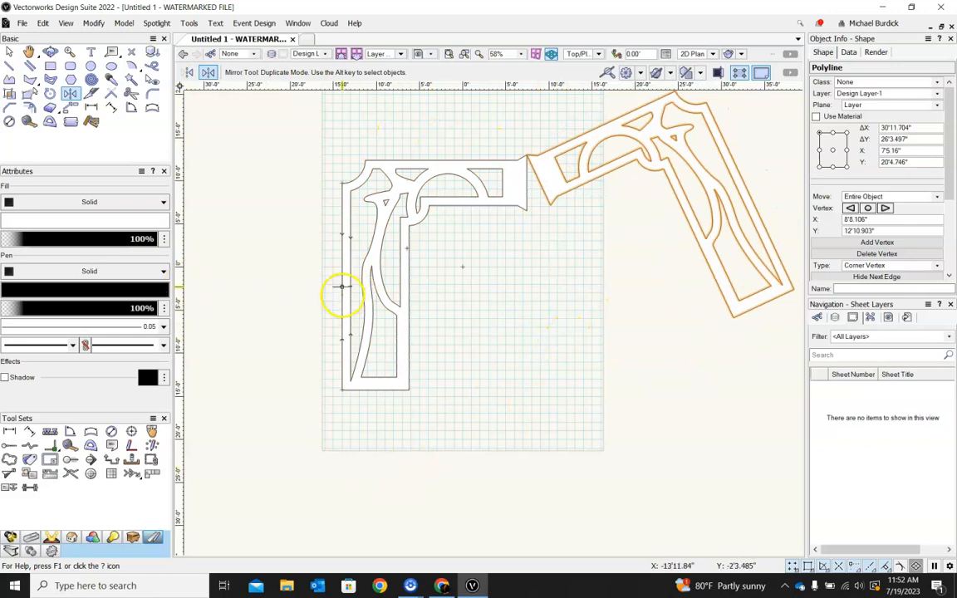
key("ctrl+z")
Step: Mirror the half-arch itself in Standard mode, without a duplicate, across a vertical axis through its upper-right tip
left_click(186, 72)
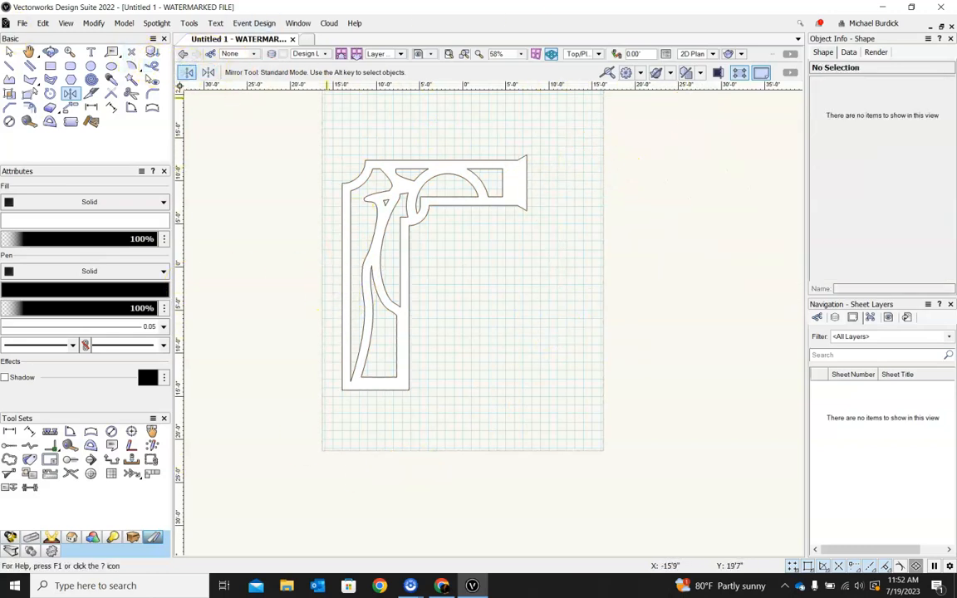
left_click(11, 51)
left_click(463, 167)
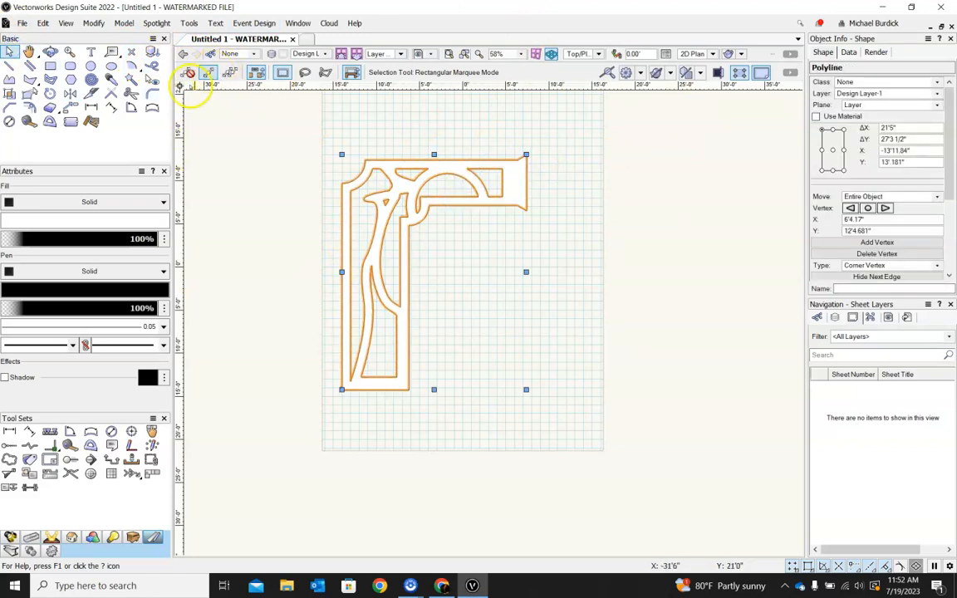
left_click(73, 94)
left_click(527, 156)
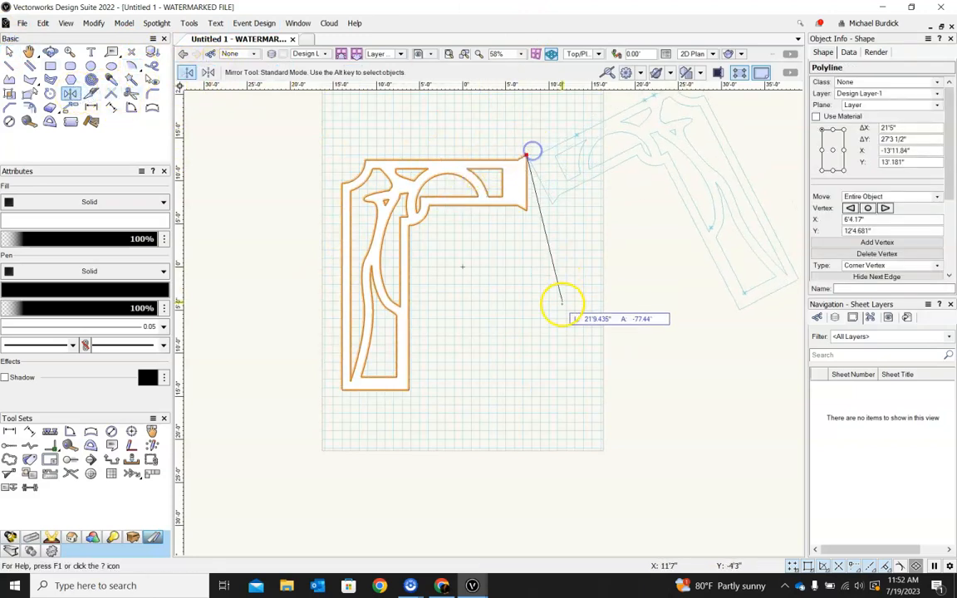
left_click(527, 363)
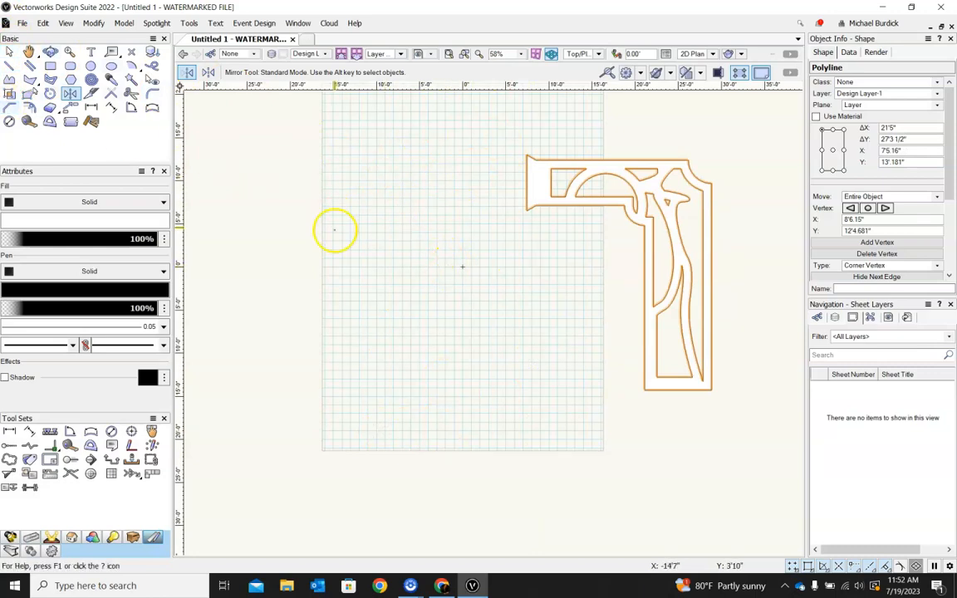
Step: Mirror the half-arch in Duplicate mode across a vertical axis running down from its upper-left tip
scroll(334, 230, "down", 3)
scroll(549, 211, "up", 3)
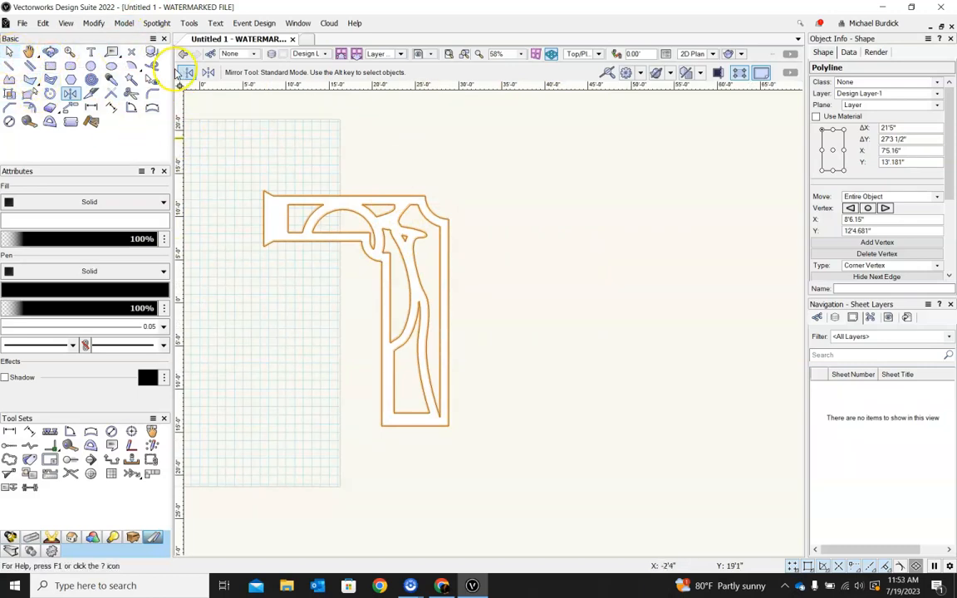
left_click(209, 73)
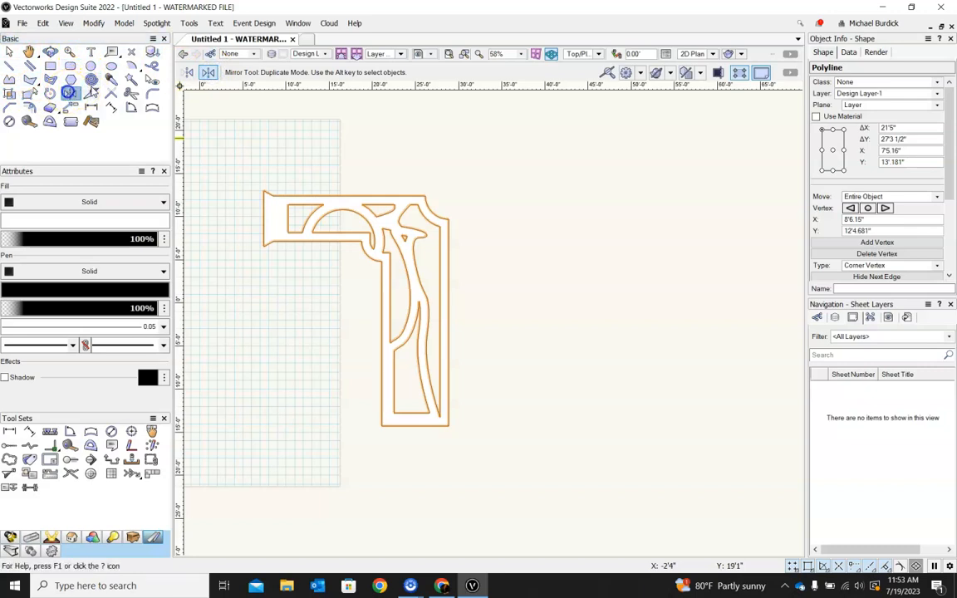
left_click(261, 195)
scroll(389, 159, "down", 2)
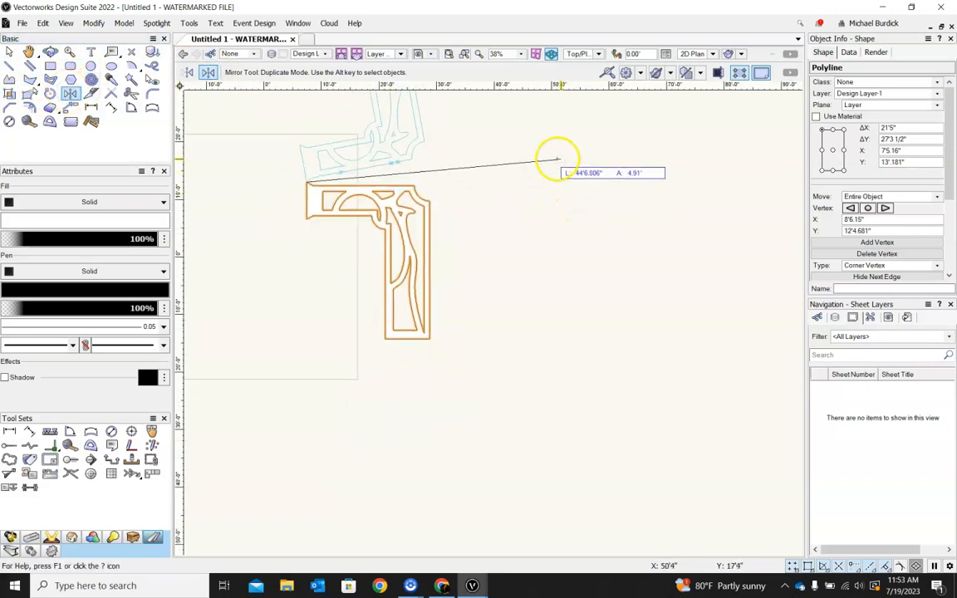
scroll(374, 249, "down", 2)
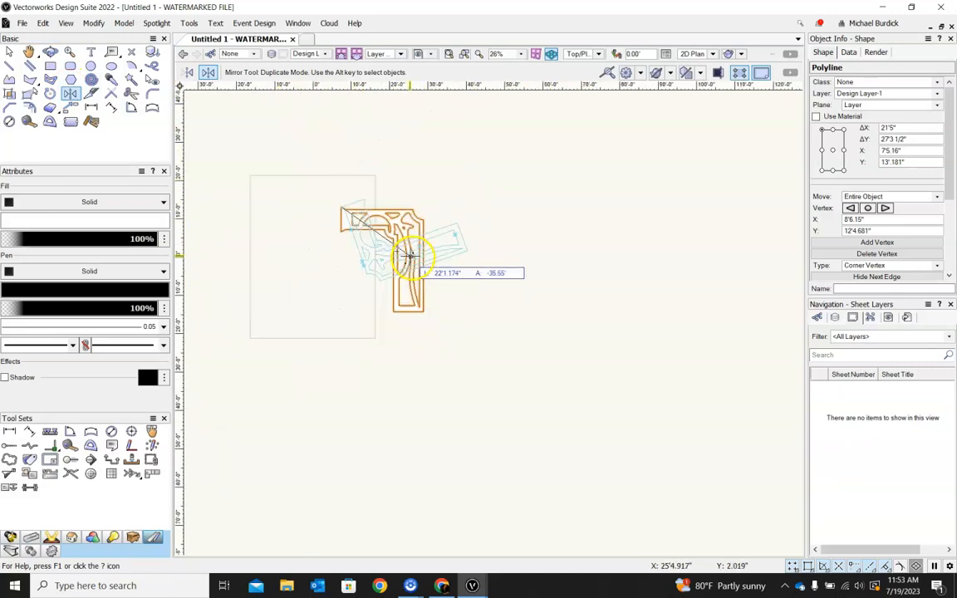
scroll(308, 278, "up", 4)
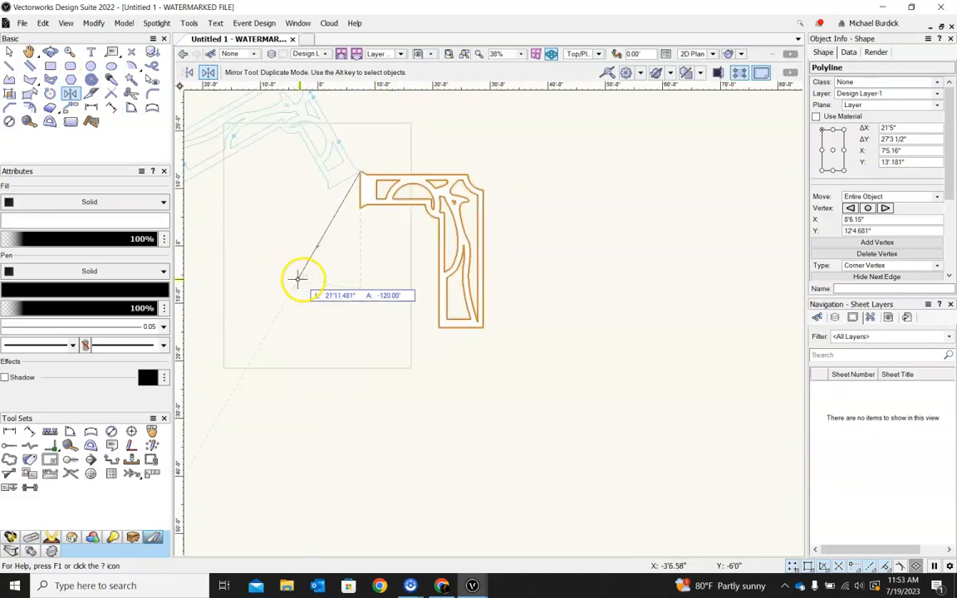
scroll(362, 313, "down", 2)
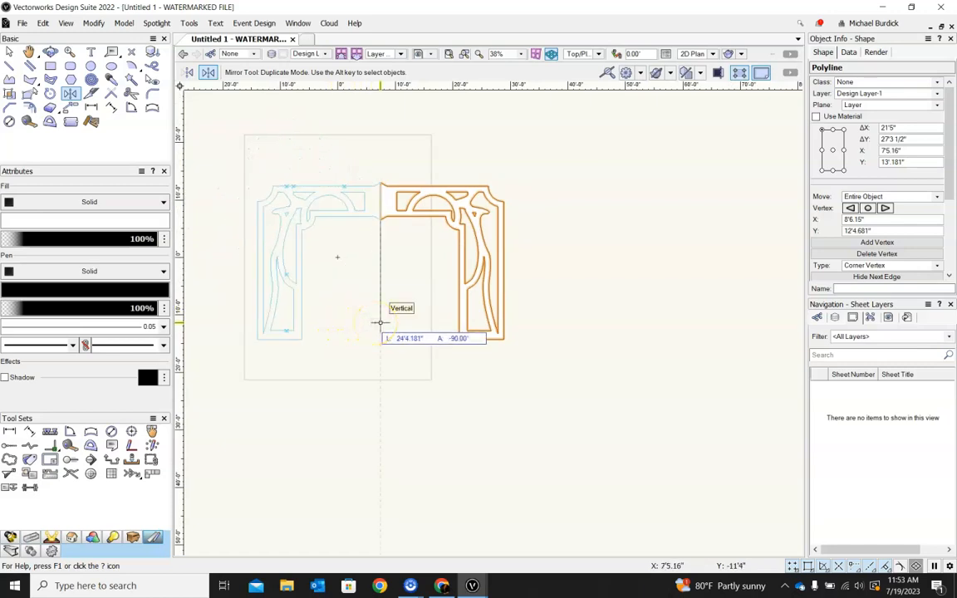
left_click(379, 322)
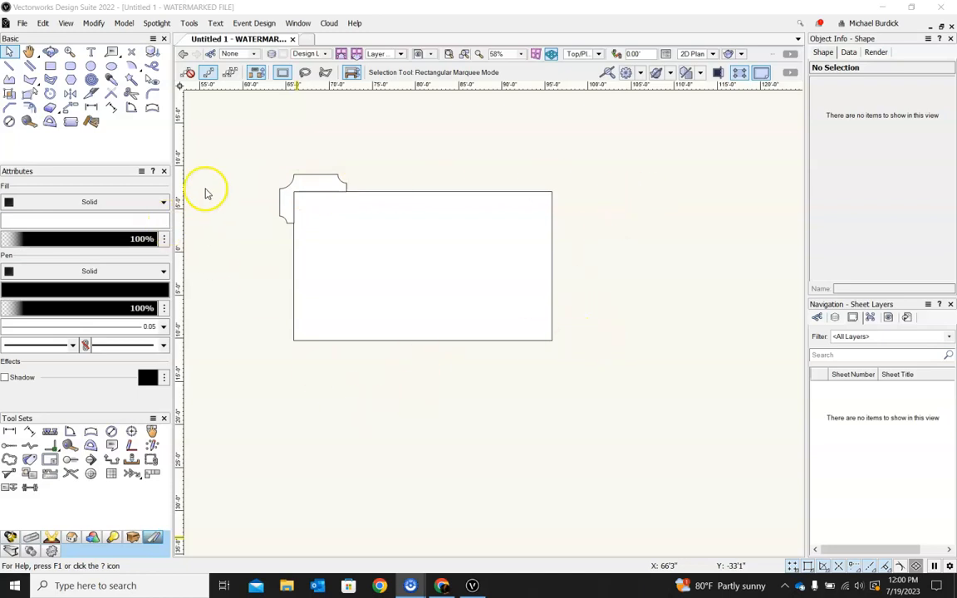
Step: Draw a circle with a radius of about 3'2" centred on the large rectangle's upper-left corner
left_click(91, 65)
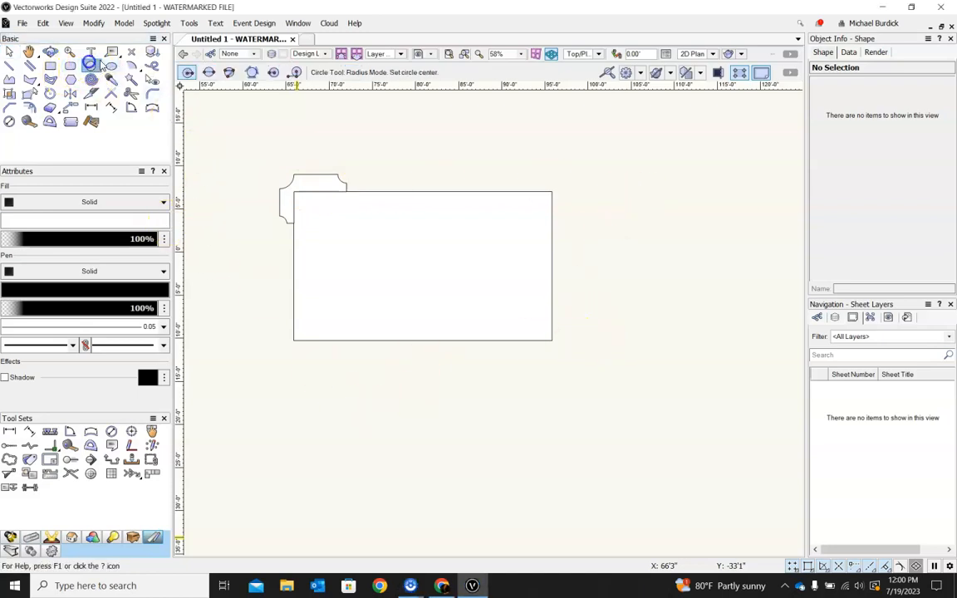
scroll(397, 202, "up", 5)
left_click(397, 202)
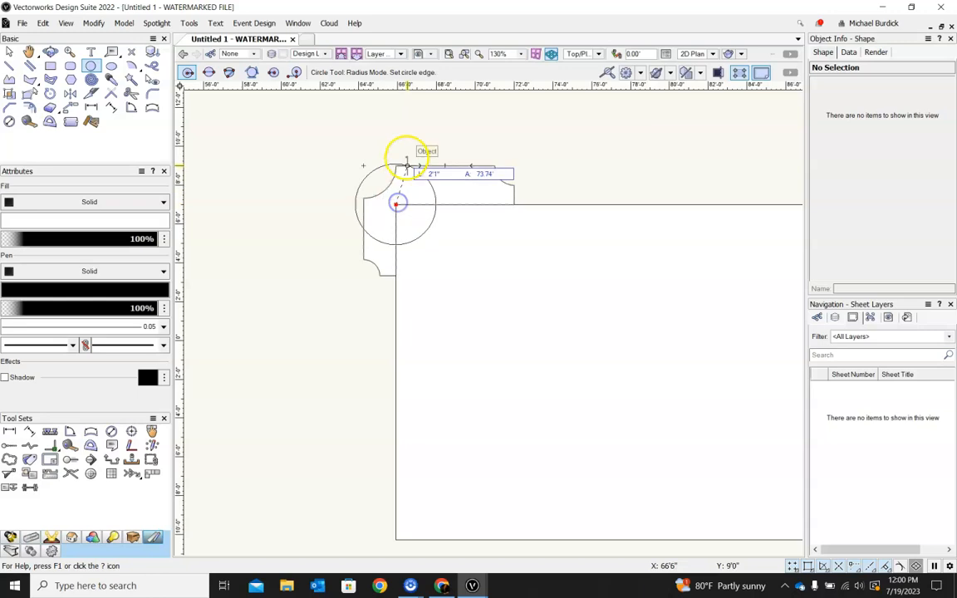
left_click(411, 144)
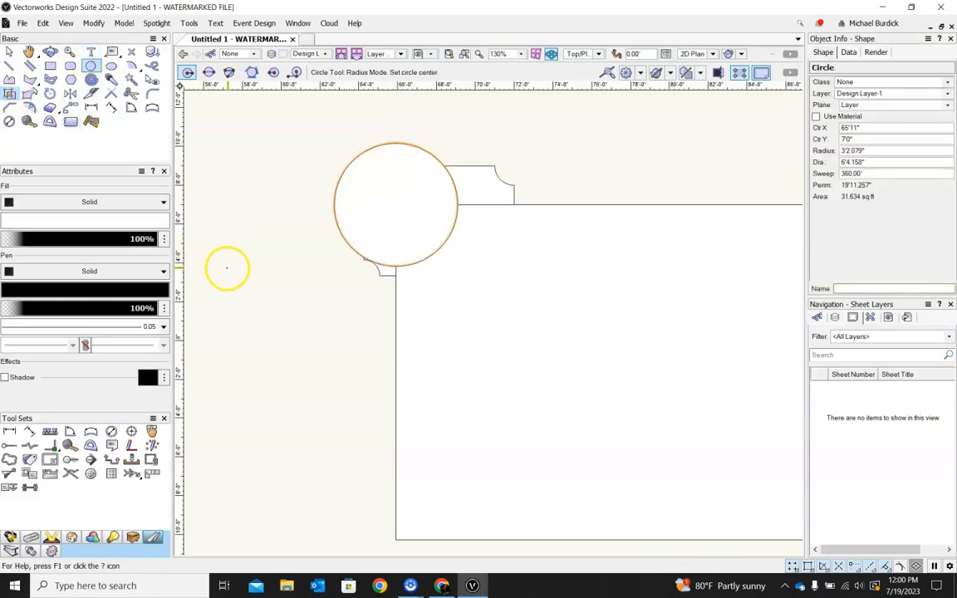
scroll(284, 296, "down", 2)
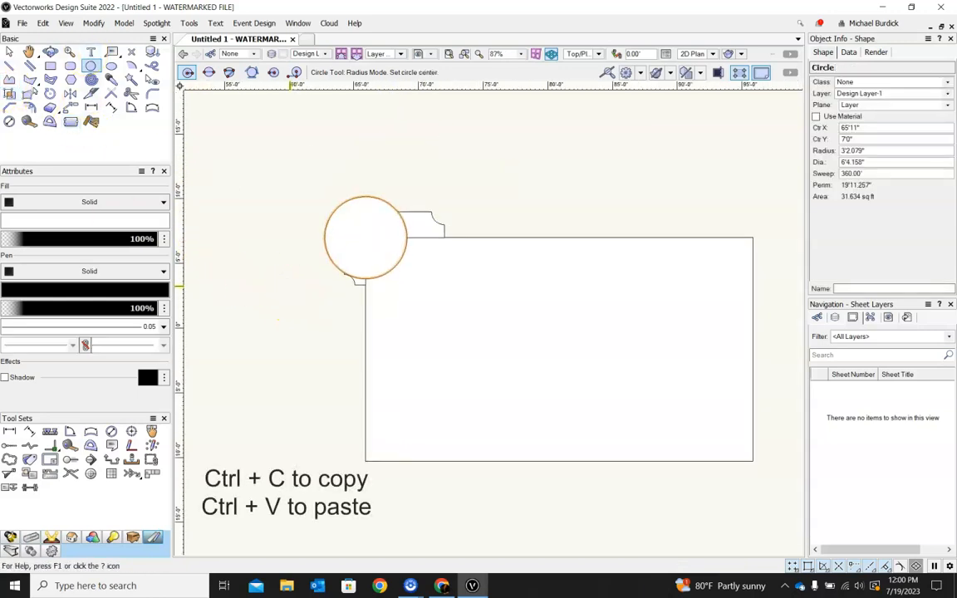
Step: Paste copies of the circle onto the rectangle's other three corners
left_click(750, 236)
key("ctrl+v")
left_click(750, 455)
key("ctrl+v")
scroll(731, 460, "down", 2)
left_click(496, 459)
key("ctrl+v")
scroll(355, 384, "down", 2)
scroll(593, 486, "up", 2)
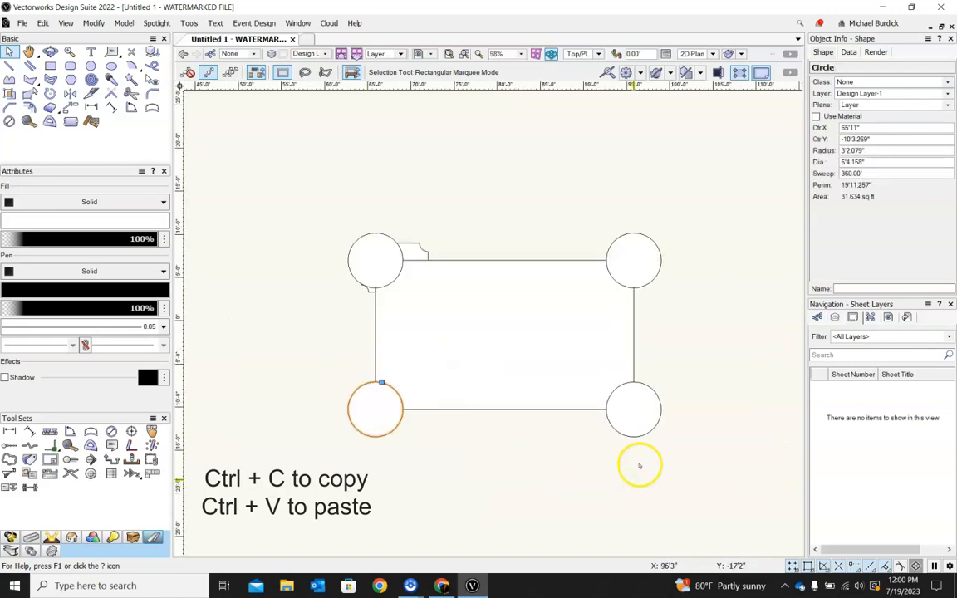
Step: Delete all four circles from the corners of the rectangle
left_click(635, 438)
key("Delete")
left_click(654, 270)
key("Delete")
left_click(363, 239)
key("Delete")
left_click(353, 402)
key("Delete")
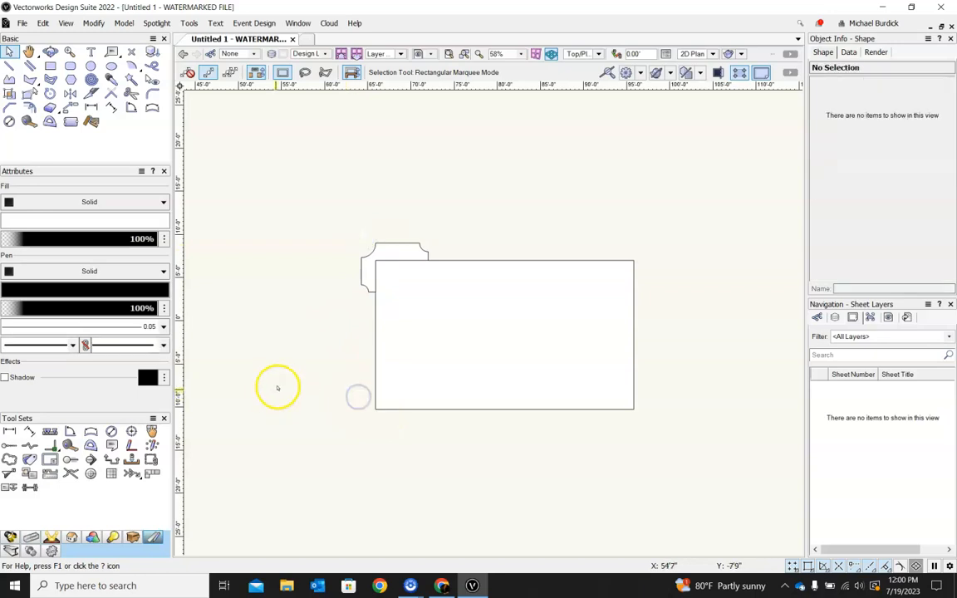
Step: Copy the notched corner shape and paste it at the rectangle's other three corners
left_click(362, 270)
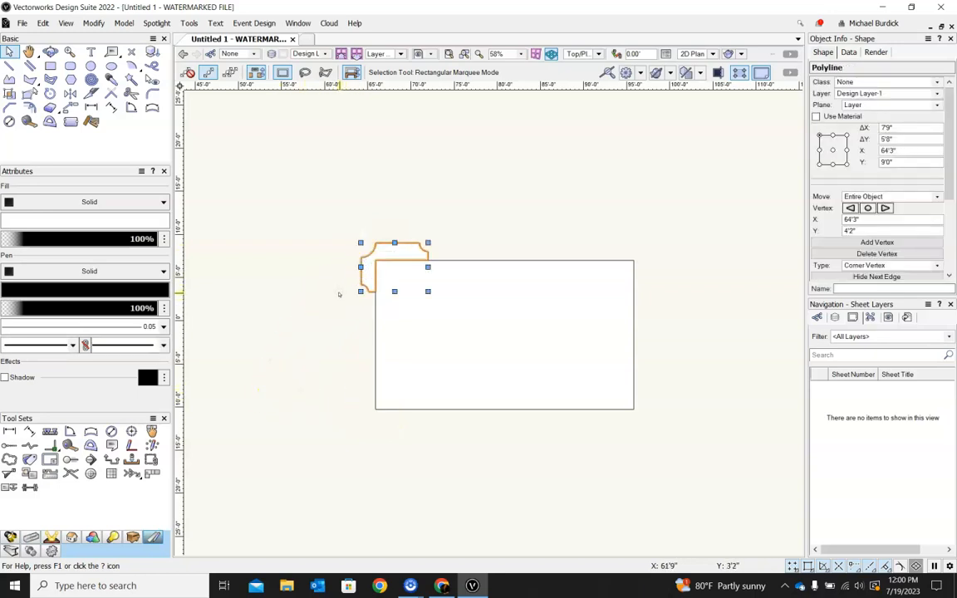
left_click(633, 261)
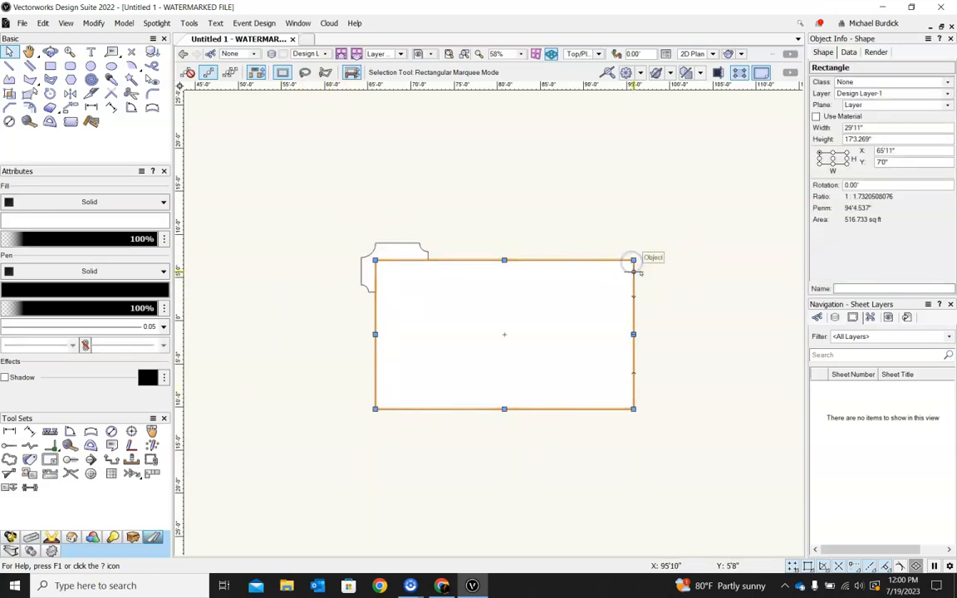
key("ctrl+v")
left_click(633, 407)
key("ctrl+v")
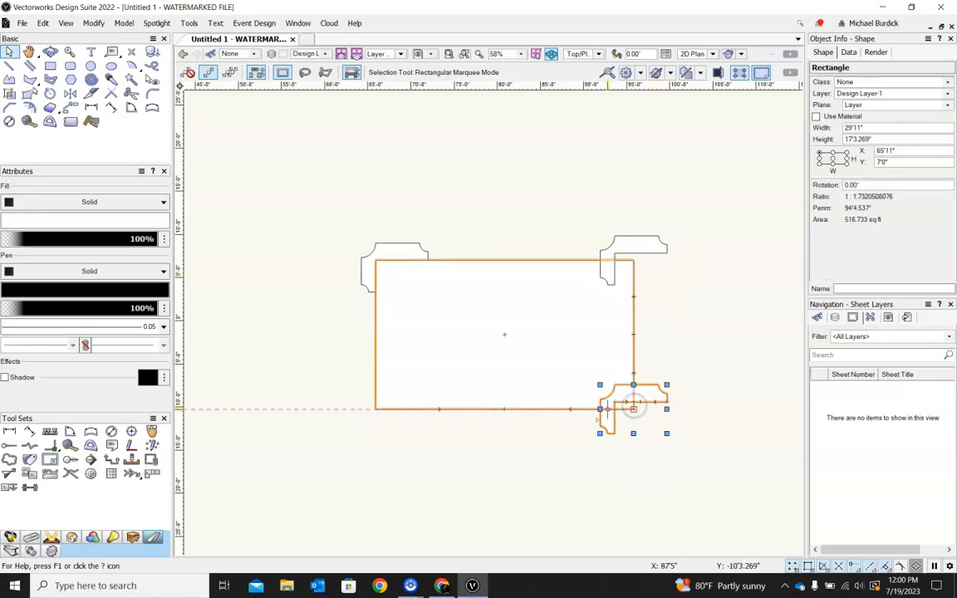
left_click(375, 410)
key("ctrl+v")
Step: Delete the three pasted corner shapes, keeping only the original at the upper-left corner
left_click_drag(310, 341, 724, 448)
key("Delete")
left_click_drag(576, 213, 743, 312)
key("Delete")
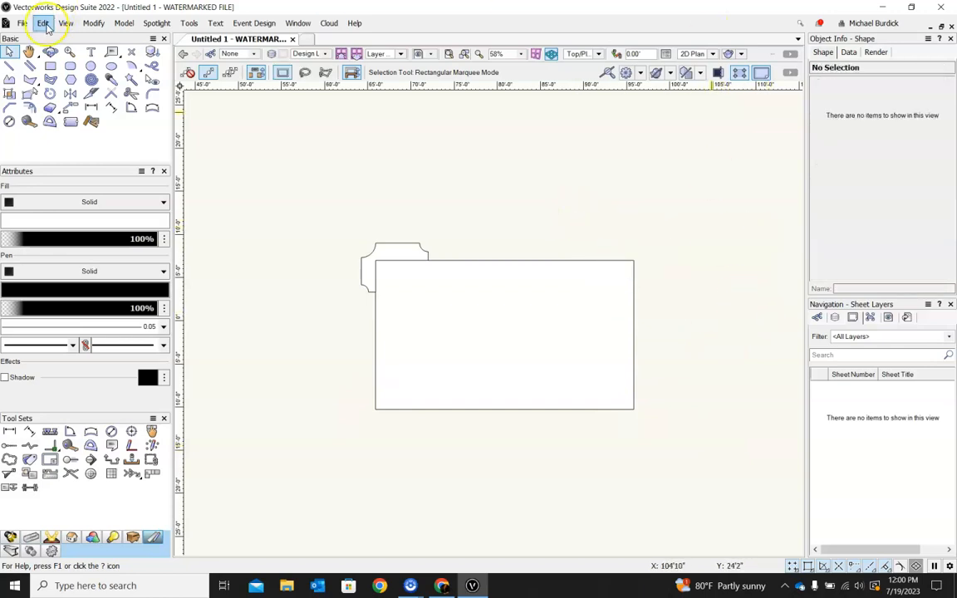
Step: Mirror a duplicate of the corner shape across the rectangle's vertical centreline, starting the axis at its top centre
left_click(70, 93)
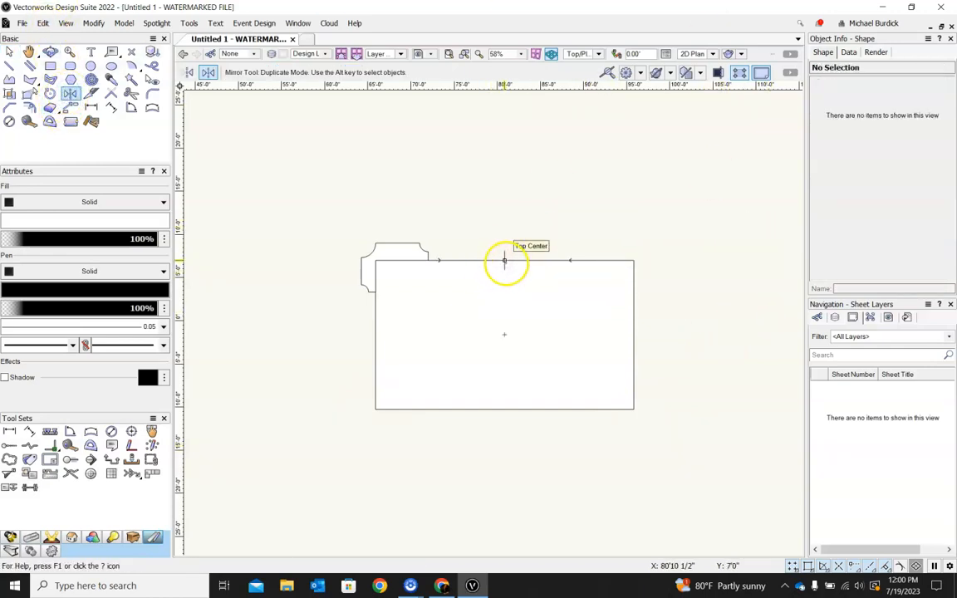
key("x")
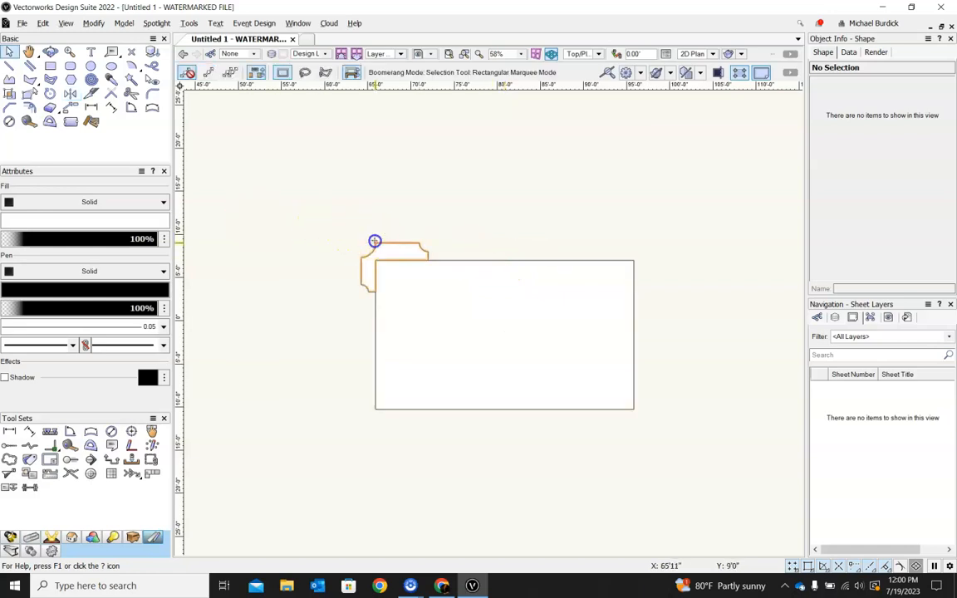
left_click(480, 261)
key("m")
left_click(504, 261)
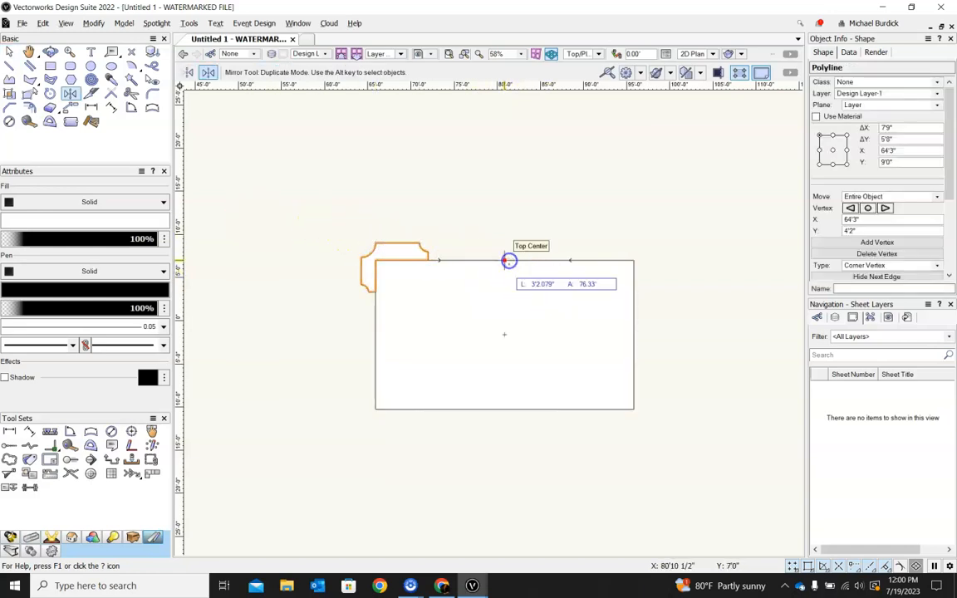
left_click(504, 306)
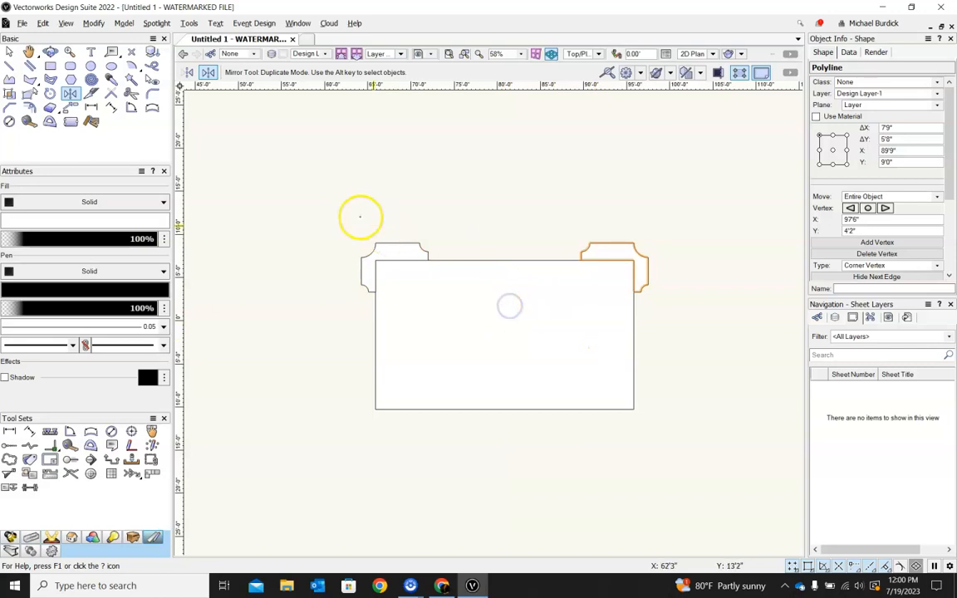
Step: Mirror duplicates of both upper corner shapes across the rectangle's horizontal centreline
left_click(9, 51)
left_click_drag(301, 194, 731, 337)
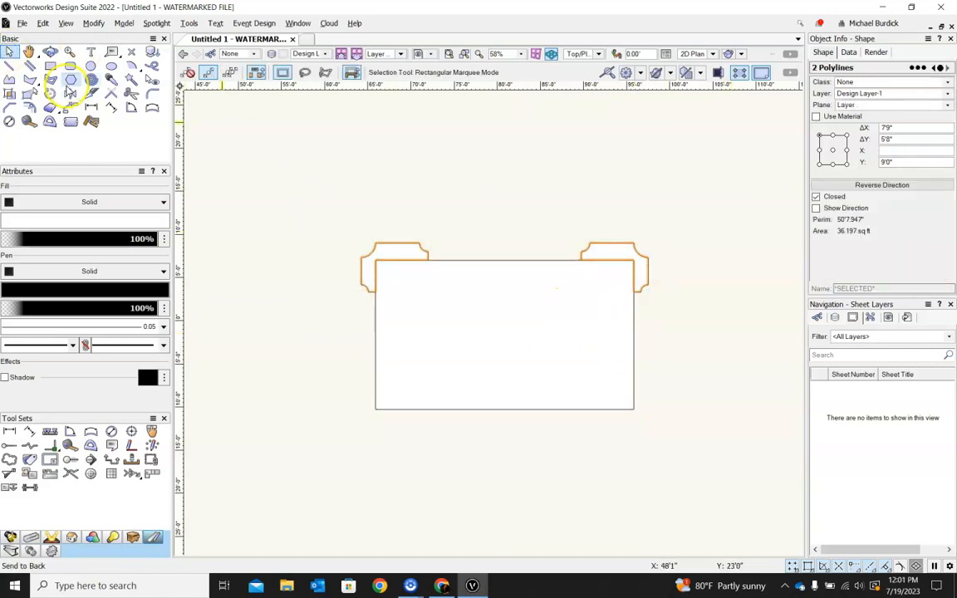
left_click(69, 93)
left_click(632, 334)
left_click(447, 334)
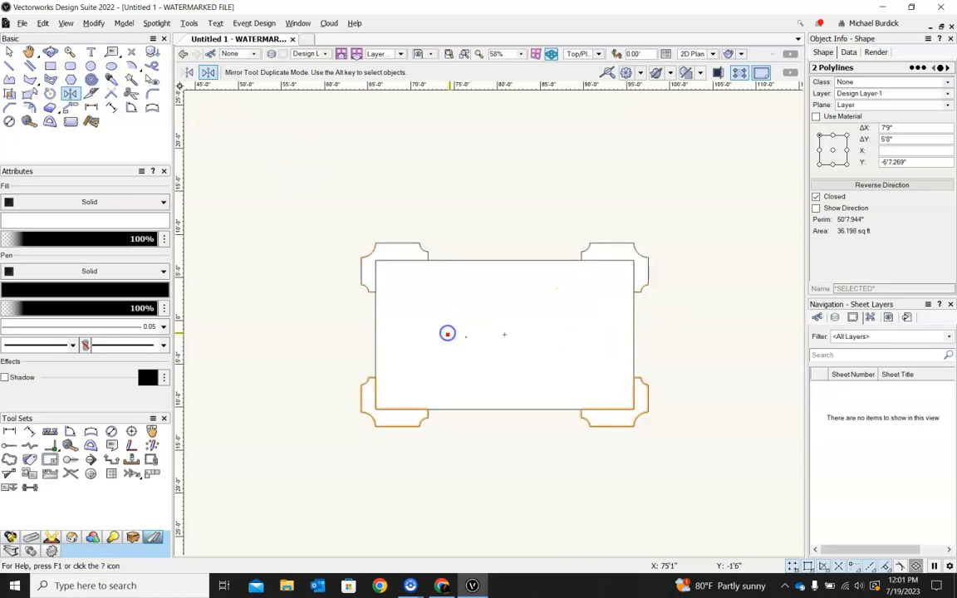
Step: Select the rectangle together with its four corner shapes
left_click(9, 51)
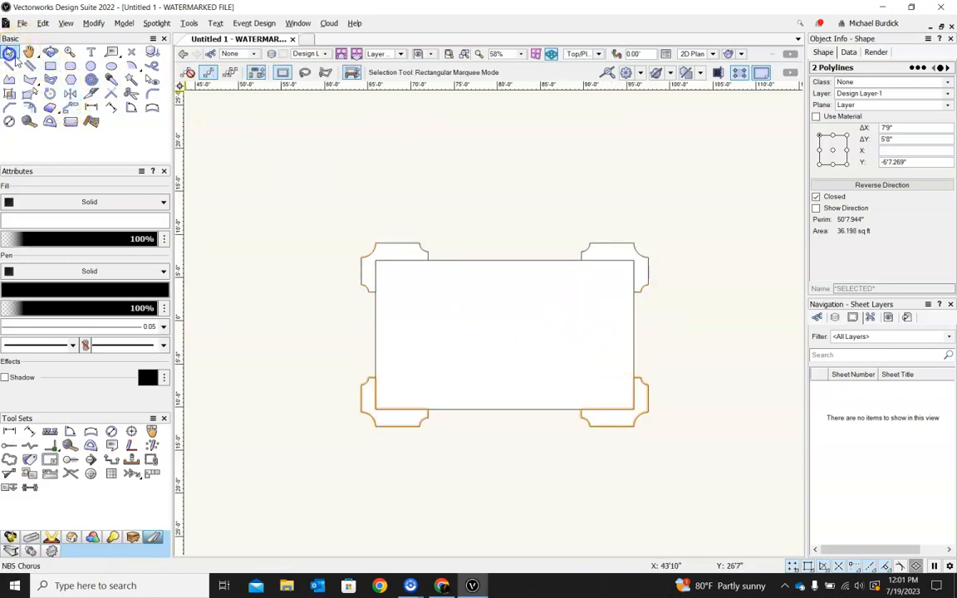
left_click(300, 205)
scroll(707, 374, "up", 1)
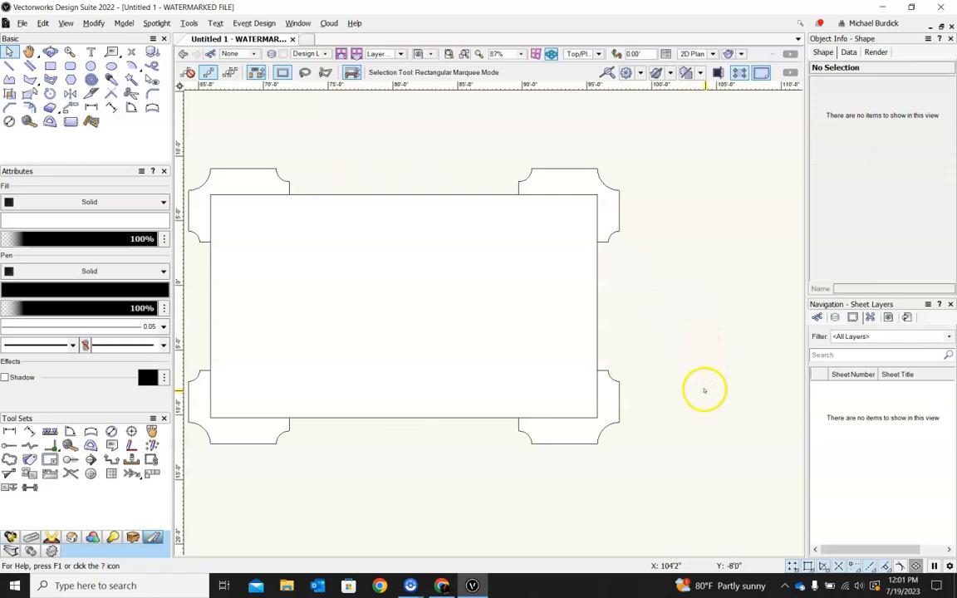
scroll(742, 259, "down", 1)
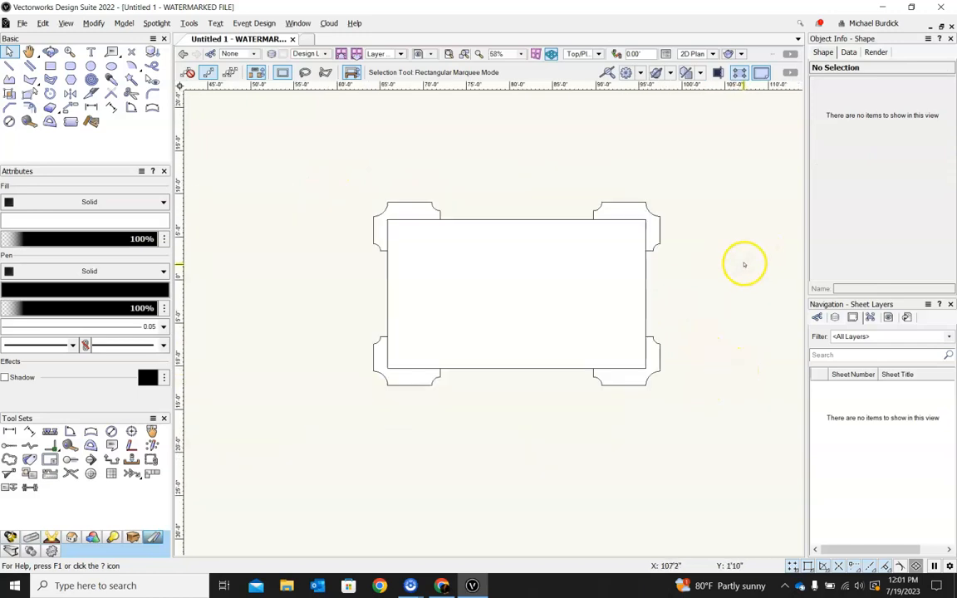
mouse_move(318, 166)
left_mouse_down()
mouse_move(650, 490)
mouse_move(693, 472)
left_mouse_up()
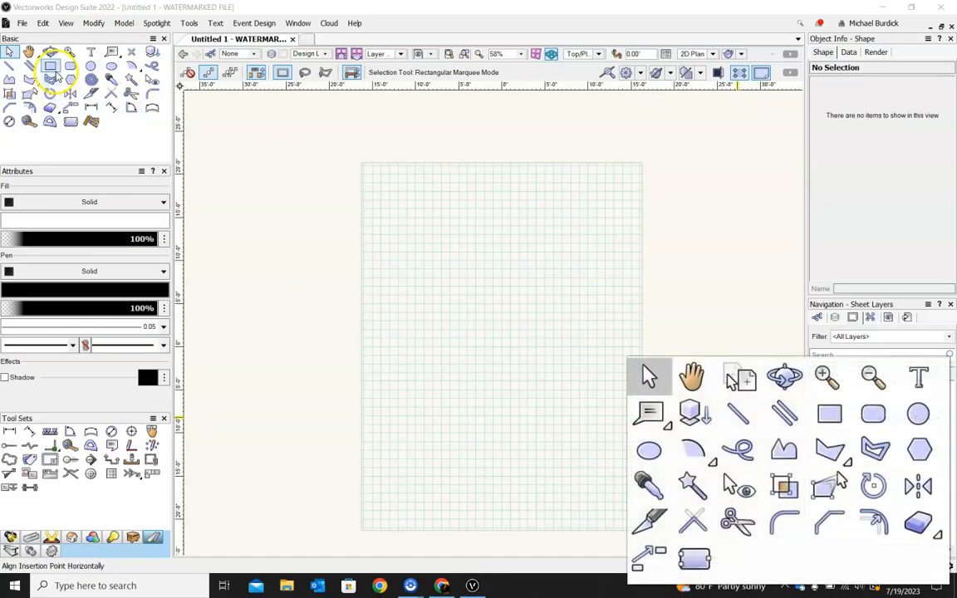
Step: Draw a long horizontal rectangle about 30'3" wide and 4'2" high across the lower middle of the page
left_click(49, 67)
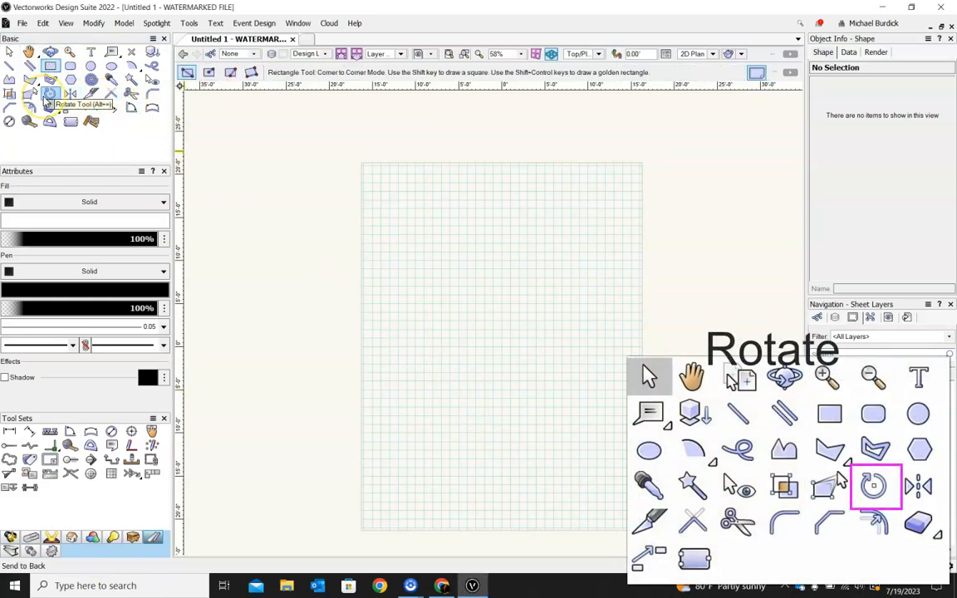
left_click(409, 393)
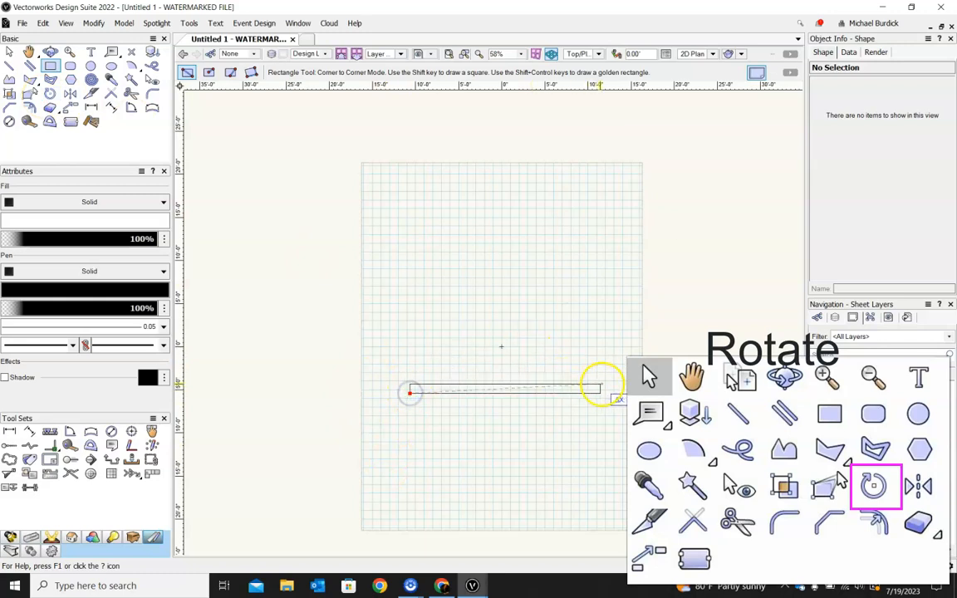
left_click(671, 358)
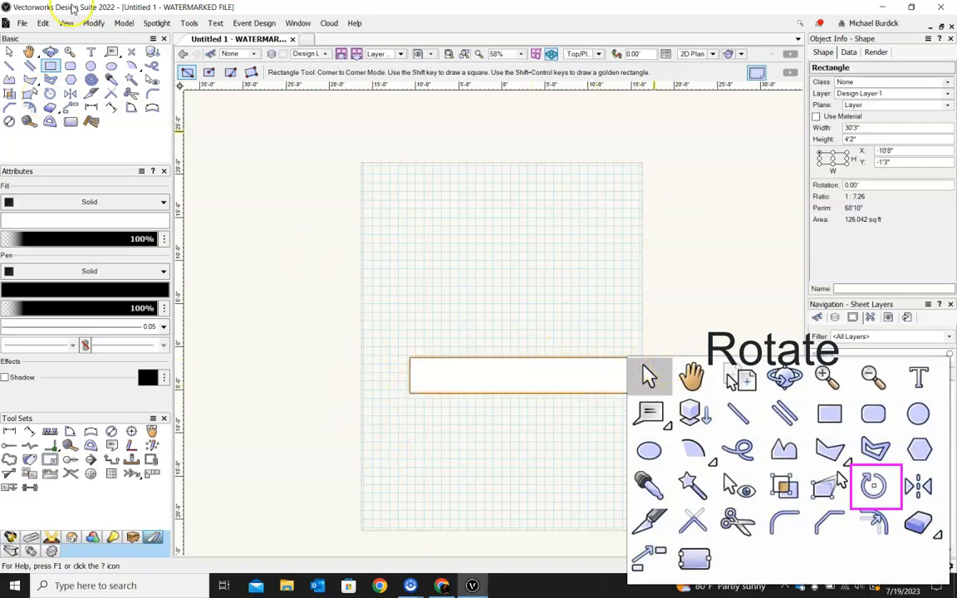
Step: Rotate the long rectangle 45° about its lower-left corner in Standard mode, using its bottom edge as the reference
left_click(72, 93)
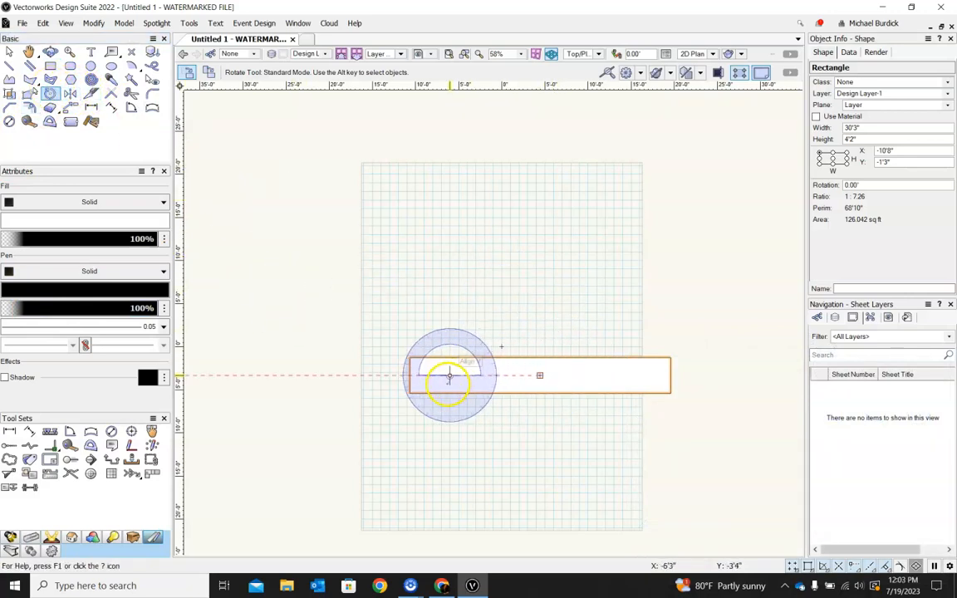
left_click(410, 393)
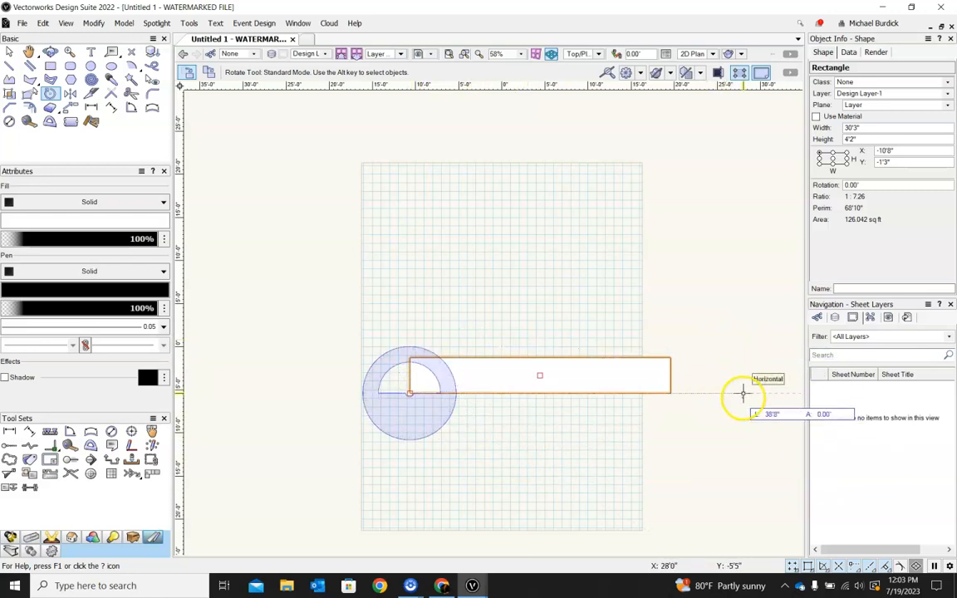
left_click(671, 393)
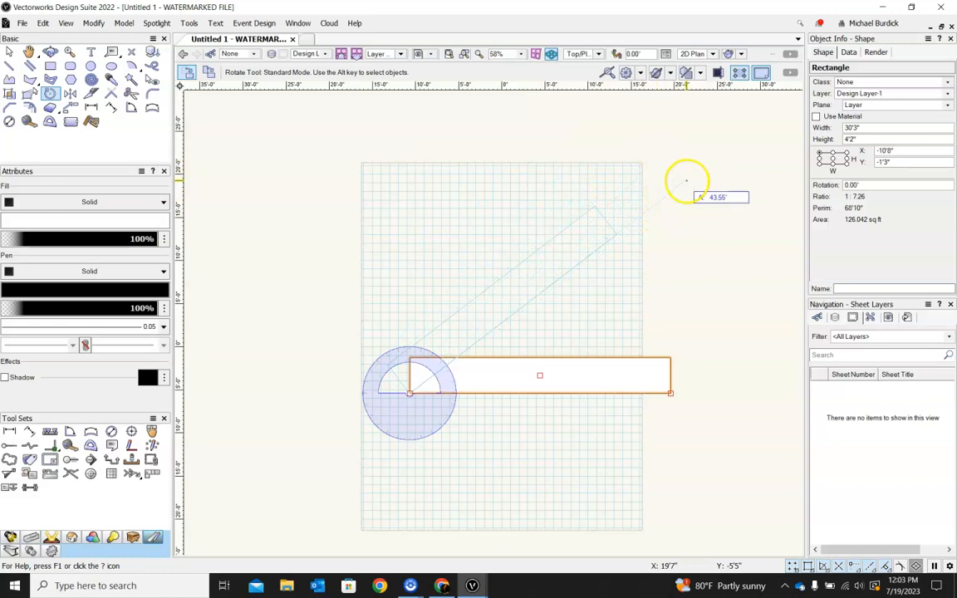
left_click(670, 131)
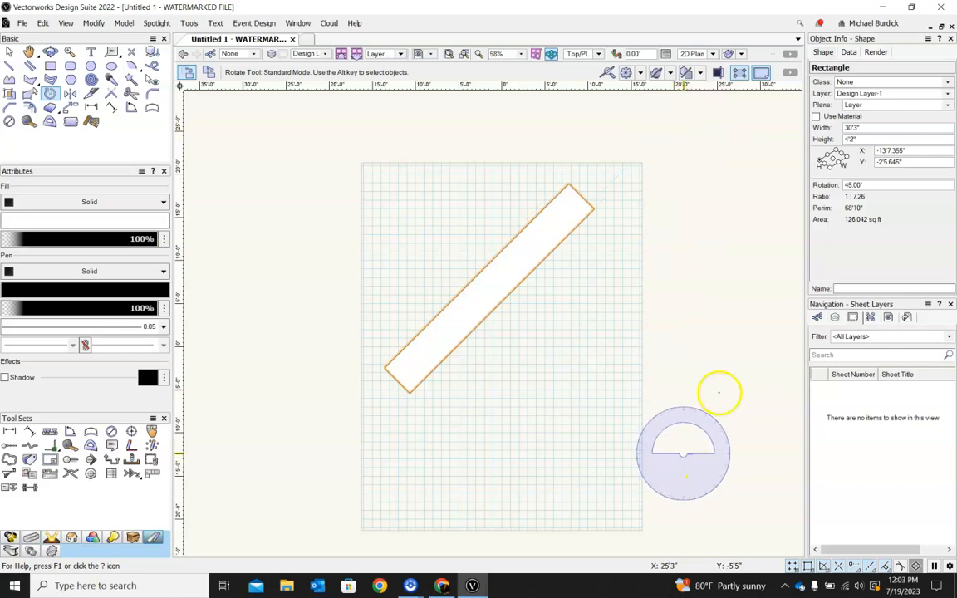
Step: Rotate the rectangle about its centre from a horizontal reference line to a rotation of -165°
scroll(467, 281, "up", 2)
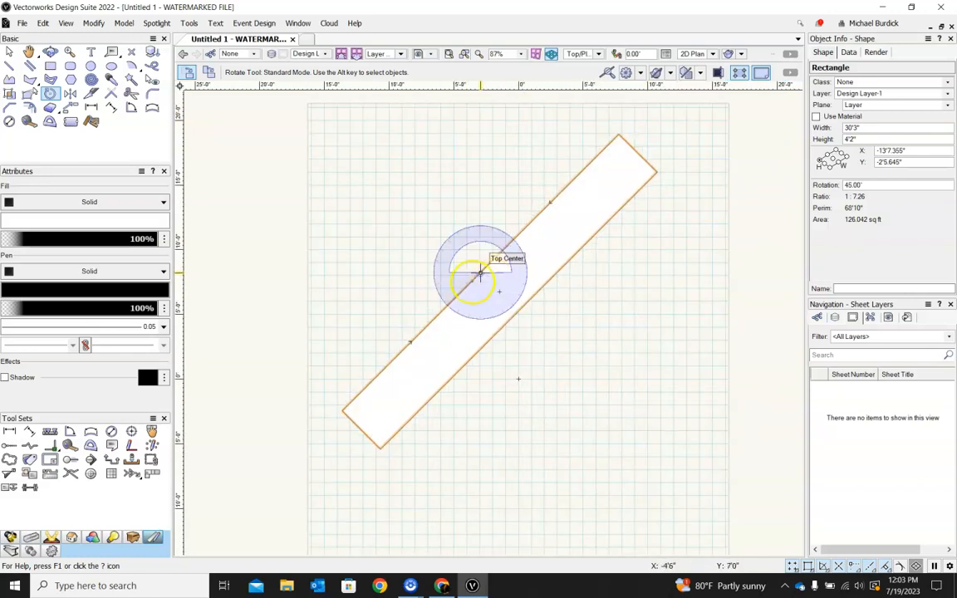
left_click(499, 291)
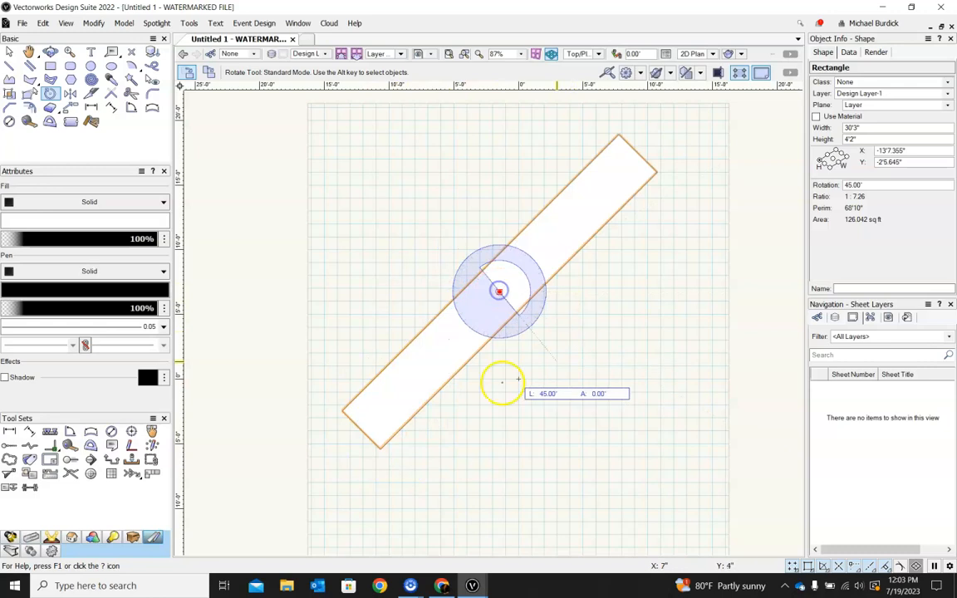
scroll(486, 389, "down", 2)
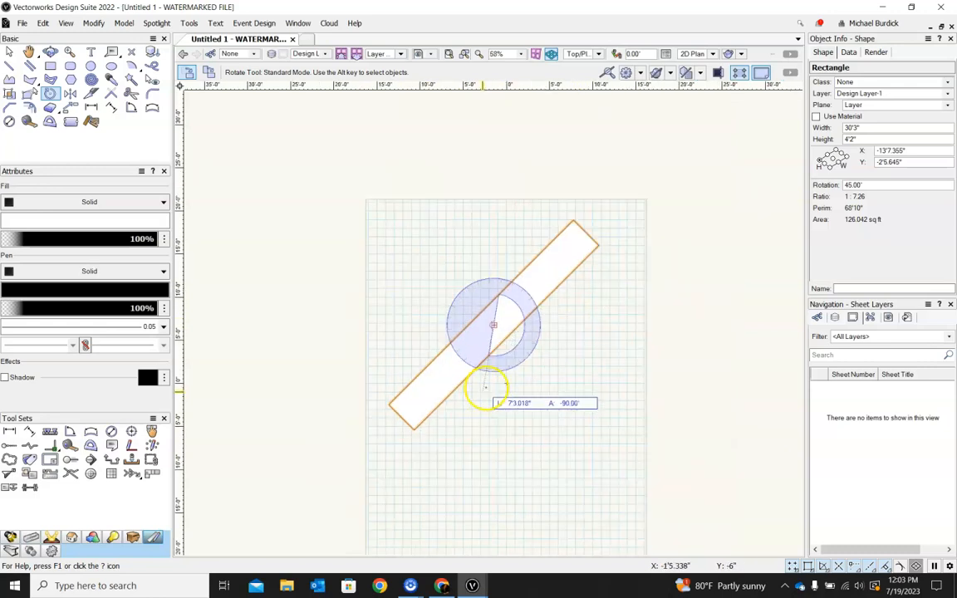
left_click(702, 324)
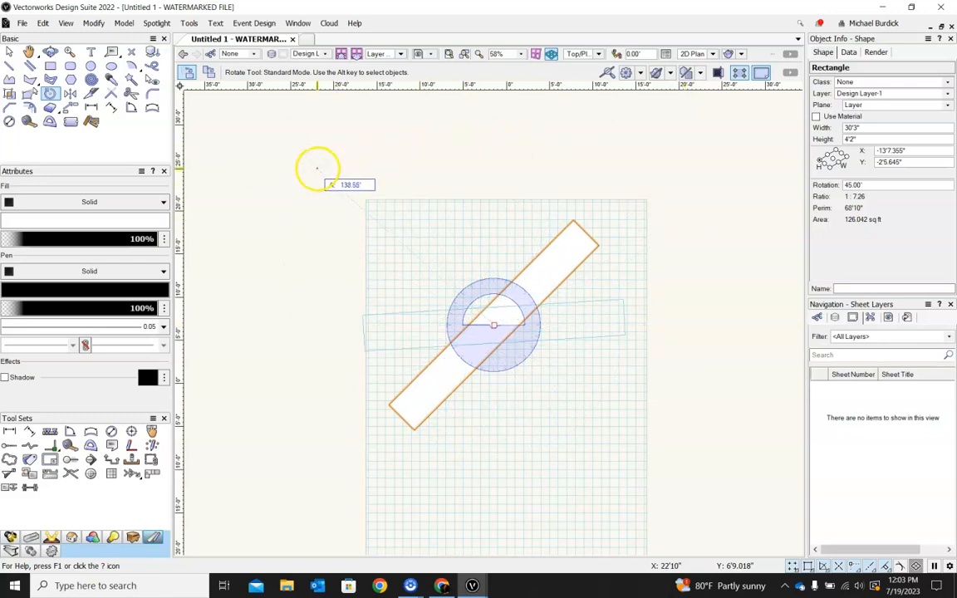
left_click(293, 207)
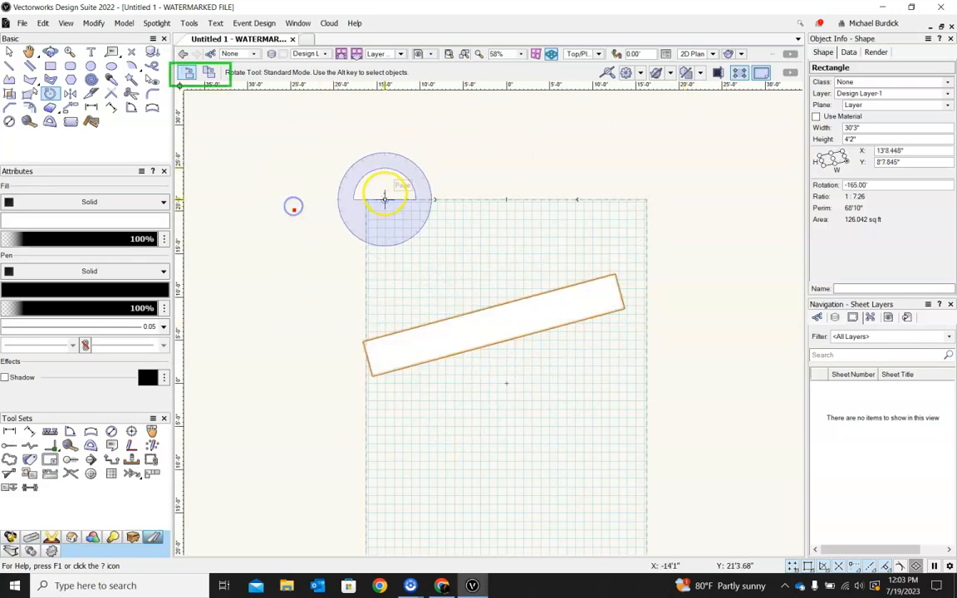
Step: In the Rotate tool's Duplicate mode, fan two copies of the rectangle upward about its upper-left corner, the second at about -85° rotation
left_click(210, 72)
left_click(362, 335)
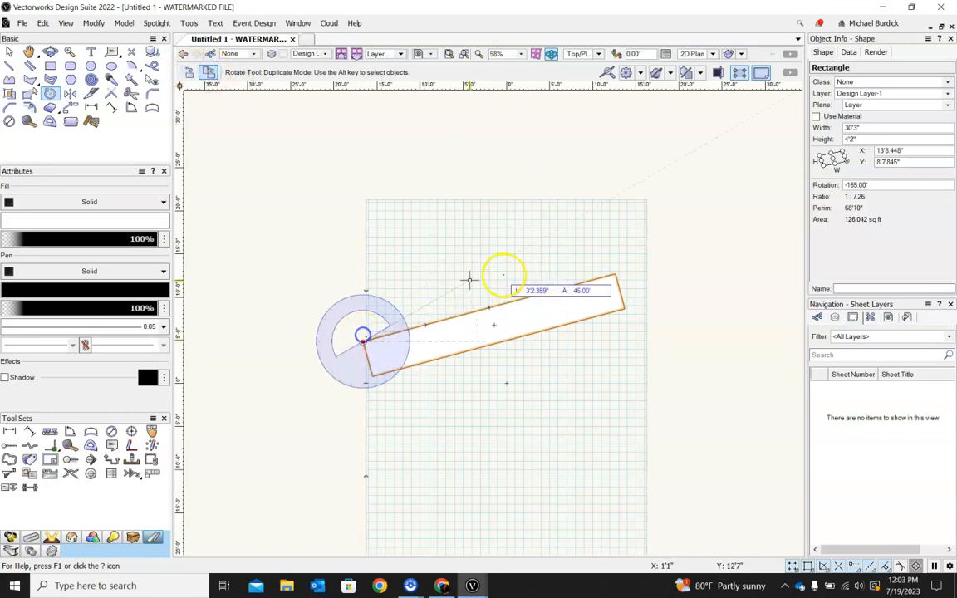
left_click(615, 275)
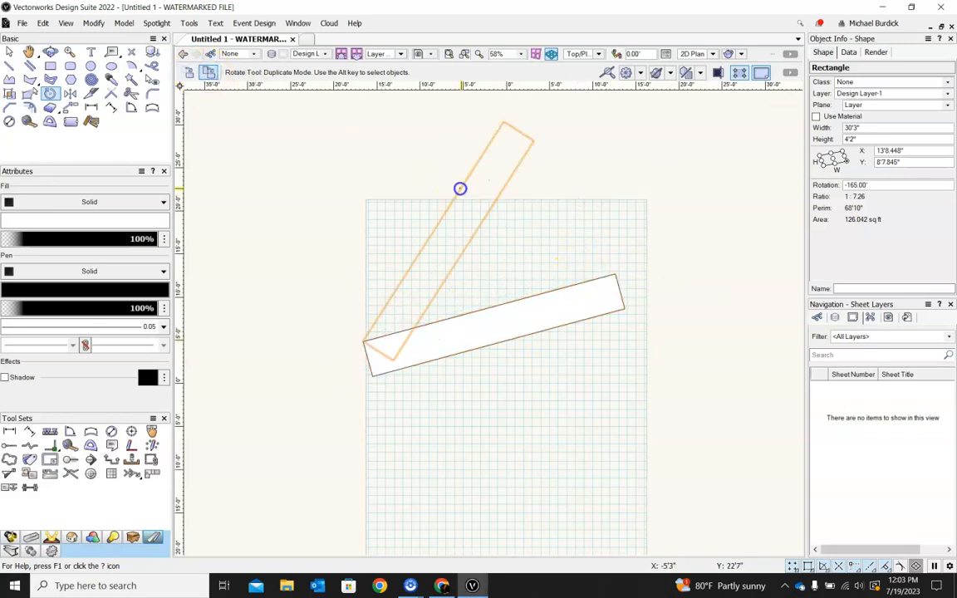
left_click(460, 189)
left_click(363, 341)
left_click(496, 130)
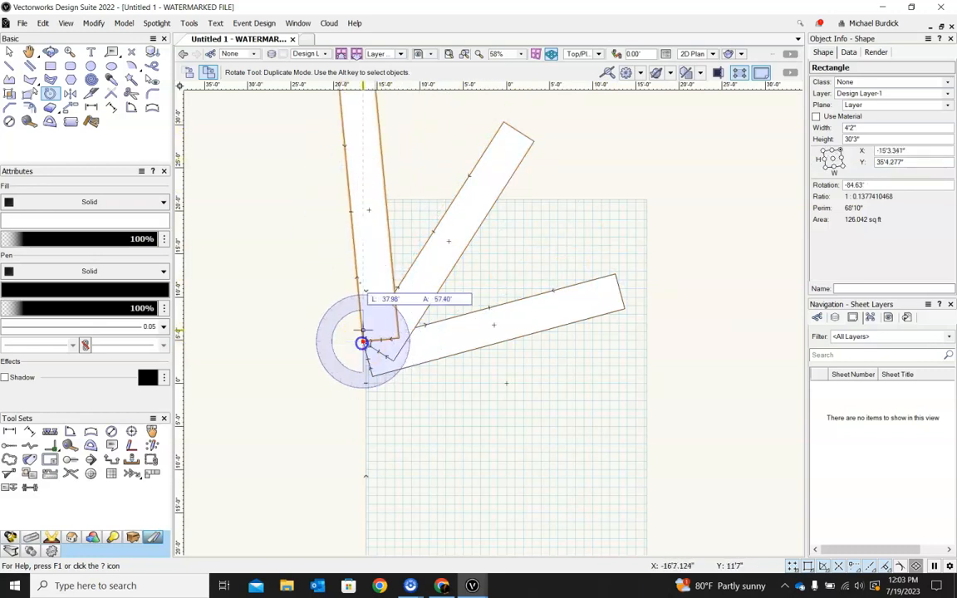
Step: Add a third rotated duplicate of the rectangle to the fan about the same corner, at a rotation of -45°
left_click(278, 246)
scroll(426, 208, "down", 2)
scroll(426, 207, "down", 2)
scroll(508, 266, "up", 2)
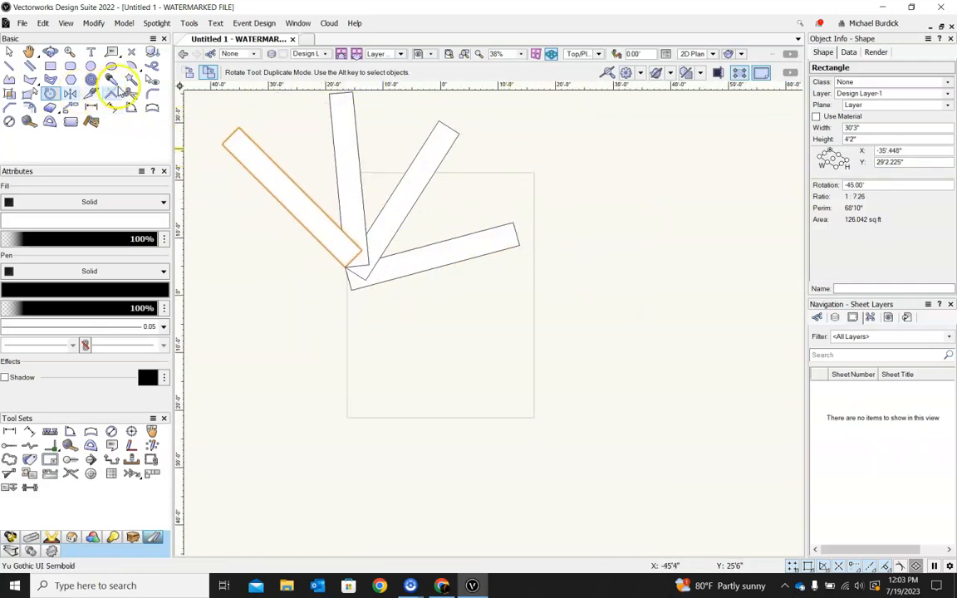
Step: Clear the fanned rectangles and draw a new rectangle about 15'5" wide and 12'5" high in the middle of the page
left_click(9, 52)
scroll(342, 326, "down", 4)
left_click_drag(278, 243, 524, 429)
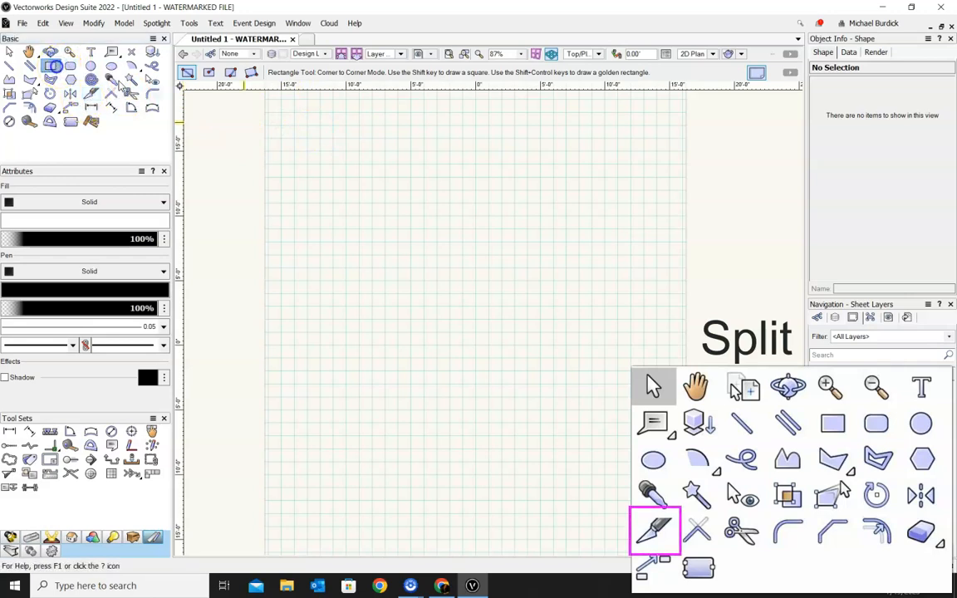
left_click(361, 206)
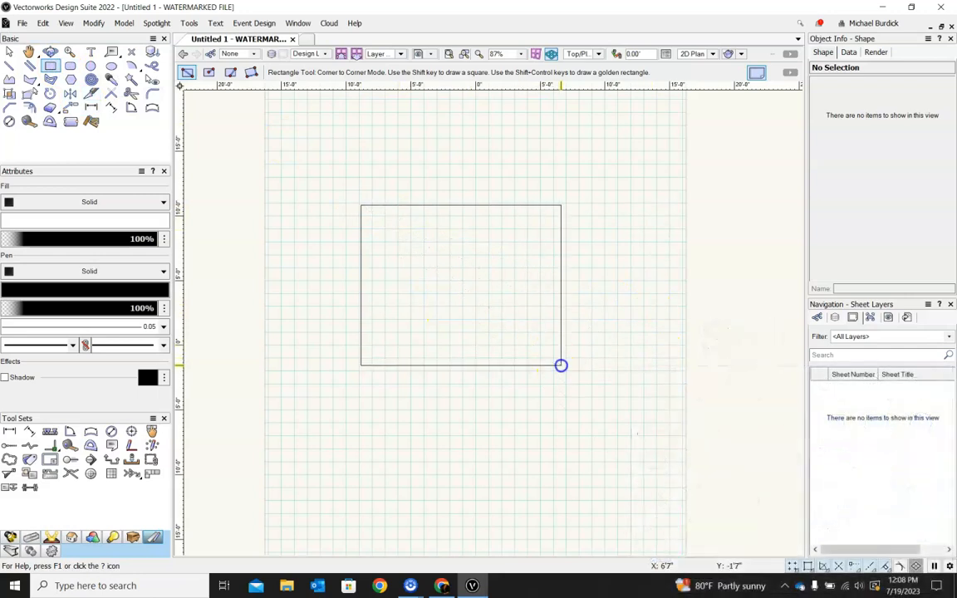
left_click(561, 365)
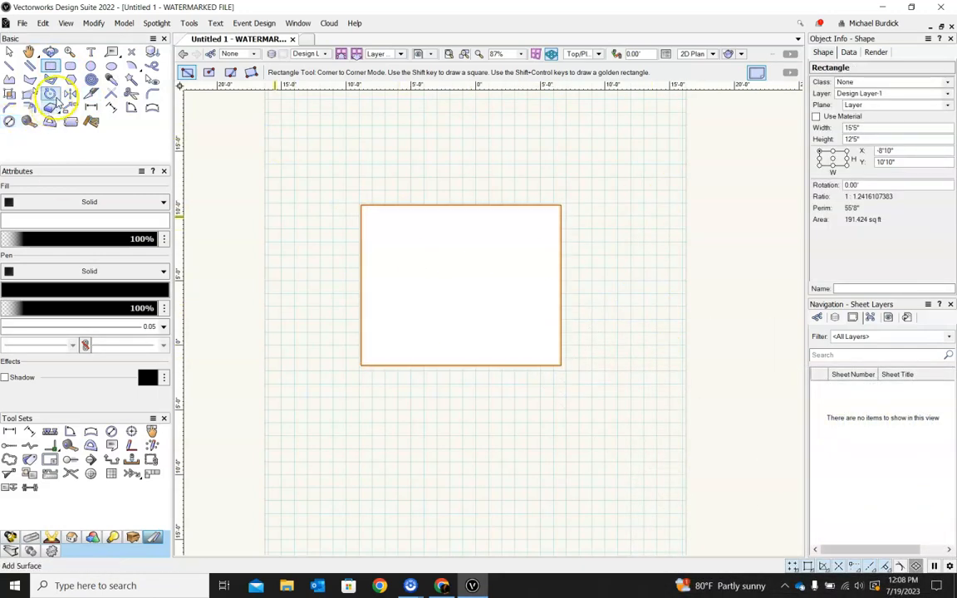
Step: Trim the rectangle along a steep diagonal in the Split tool's Line Trim mode, keeping its left part, and undo the trim
left_click(92, 94)
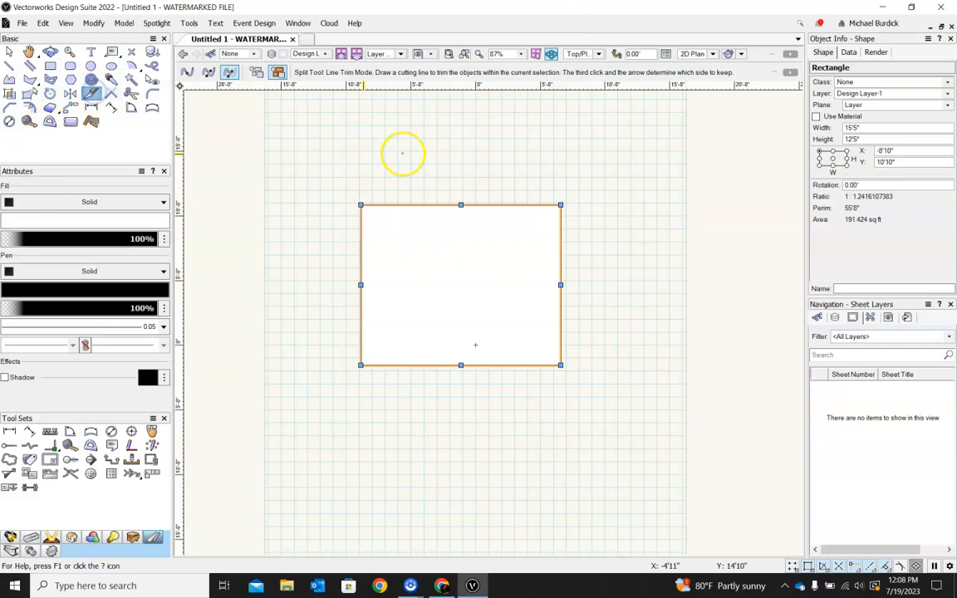
left_click(409, 158)
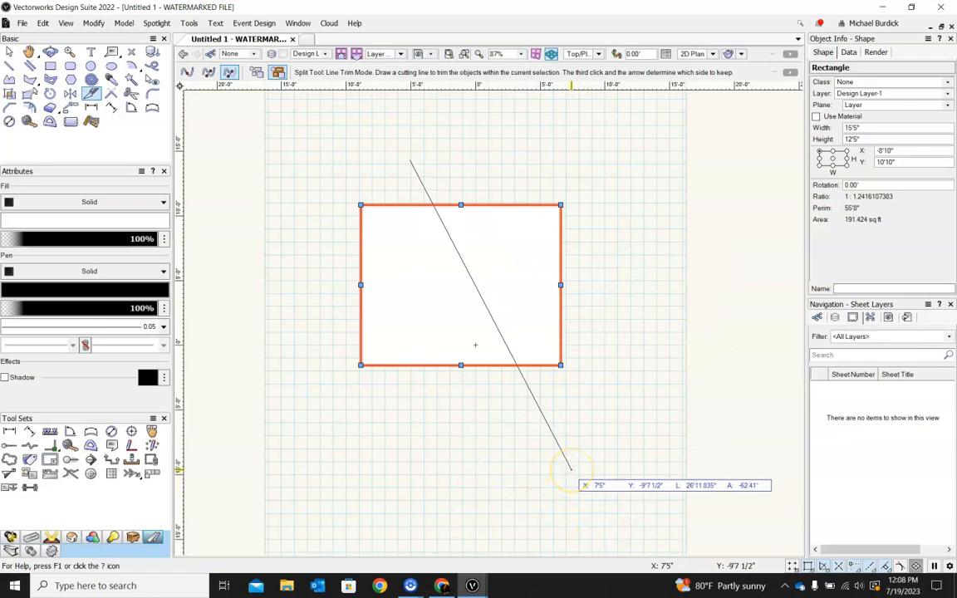
left_click(572, 471)
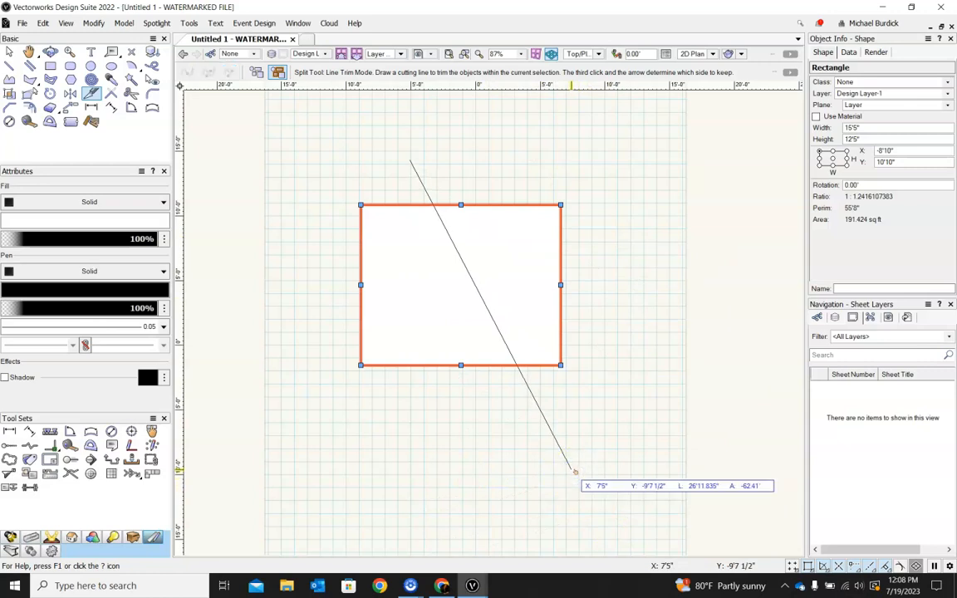
left_click(415, 187)
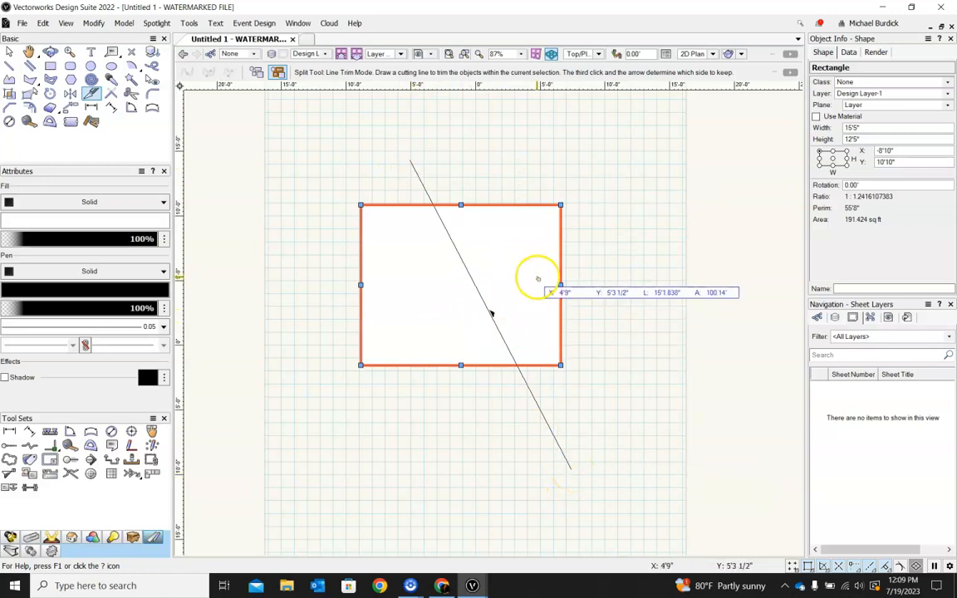
left_click(455, 319)
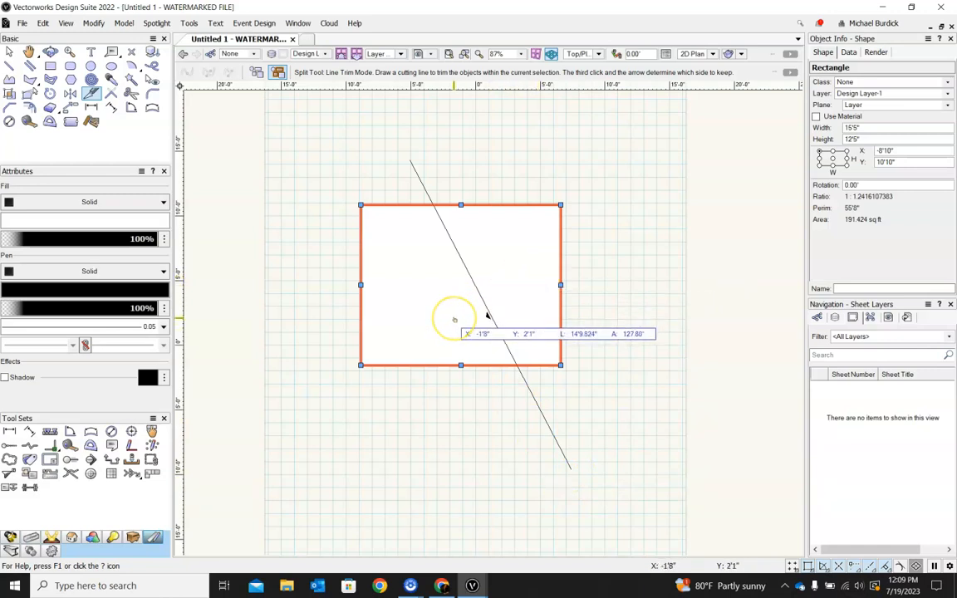
left_click(454, 319)
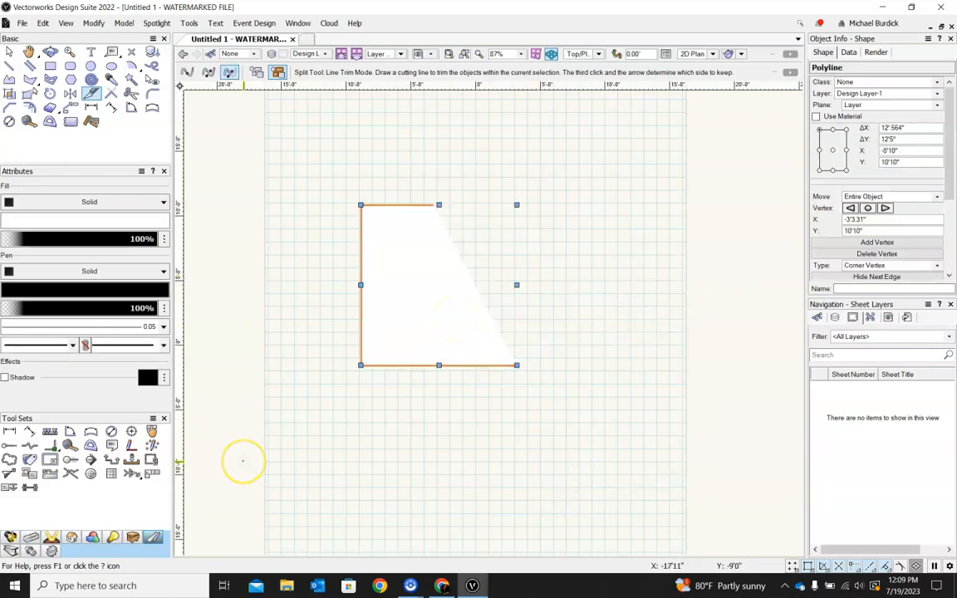
key("ctrl+z")
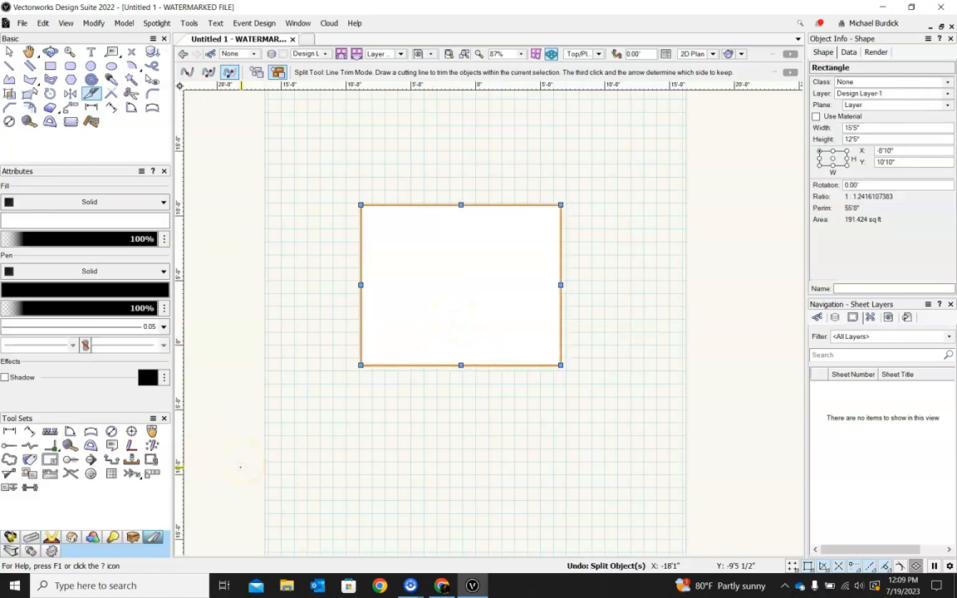
Step: Split the rectangle along a diagonal from upper right to lower left in Line Split mode and move the two pieces apart
left_click(208, 72)
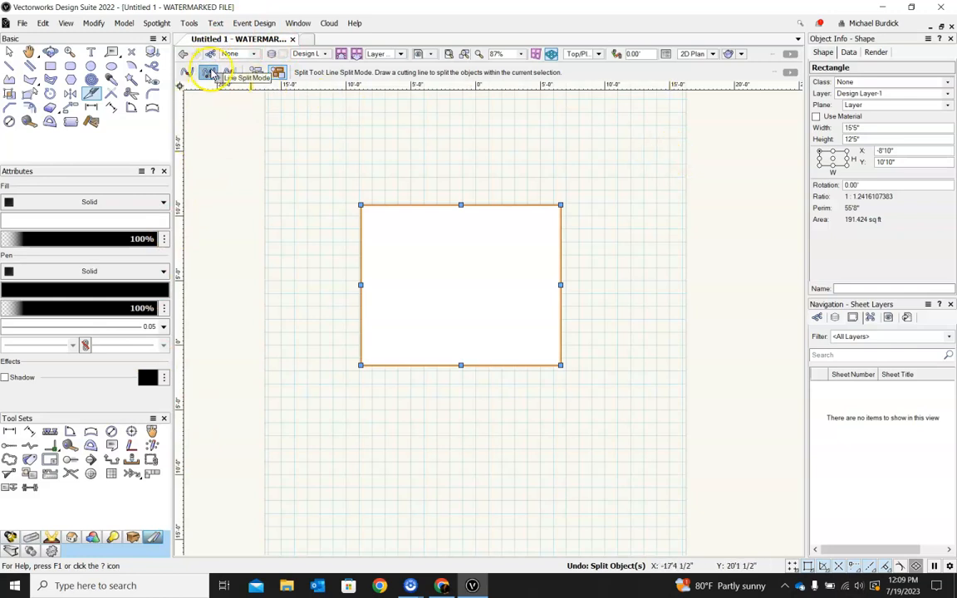
left_click_drag(534, 155, 348, 473)
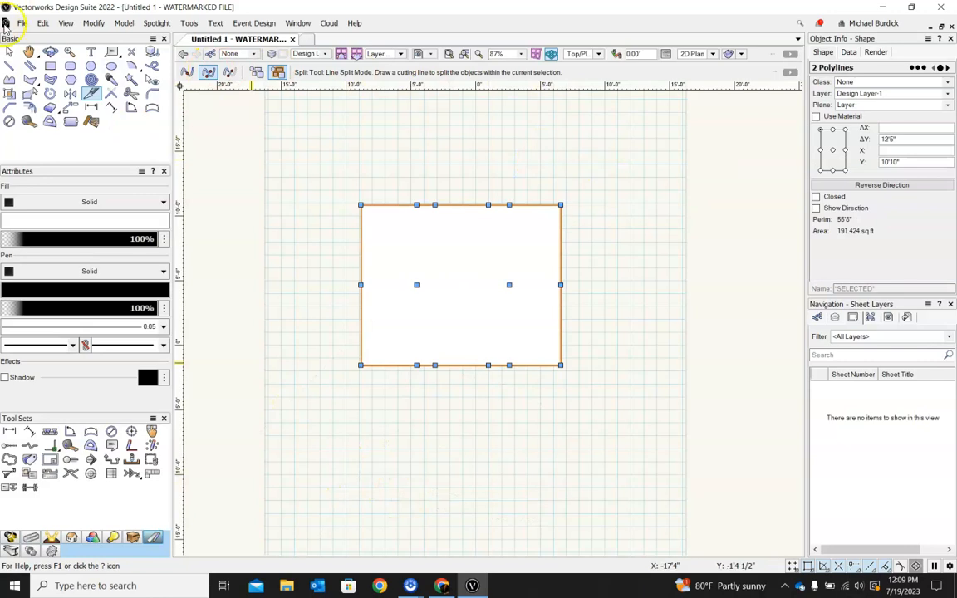
left_click(9, 53)
left_click(303, 118)
left_click_drag(416, 205, 275, 203)
left_click_drag(561, 241, 624, 241)
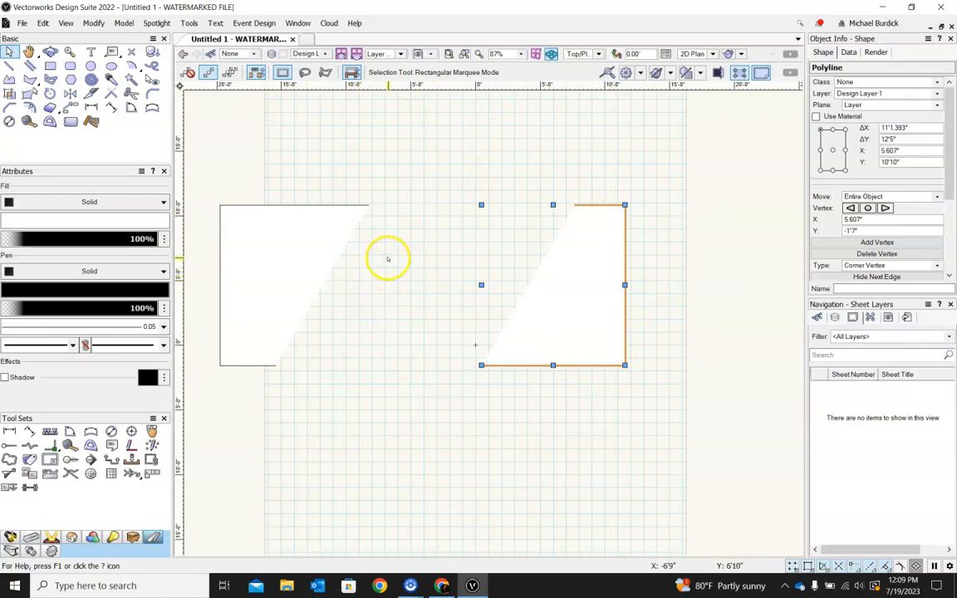
Step: Move the left piece up above the other, extrude it 5'0" and inspect it in 3D before returning to Top/Plan view
left_click_drag(316, 207, 468, 122)
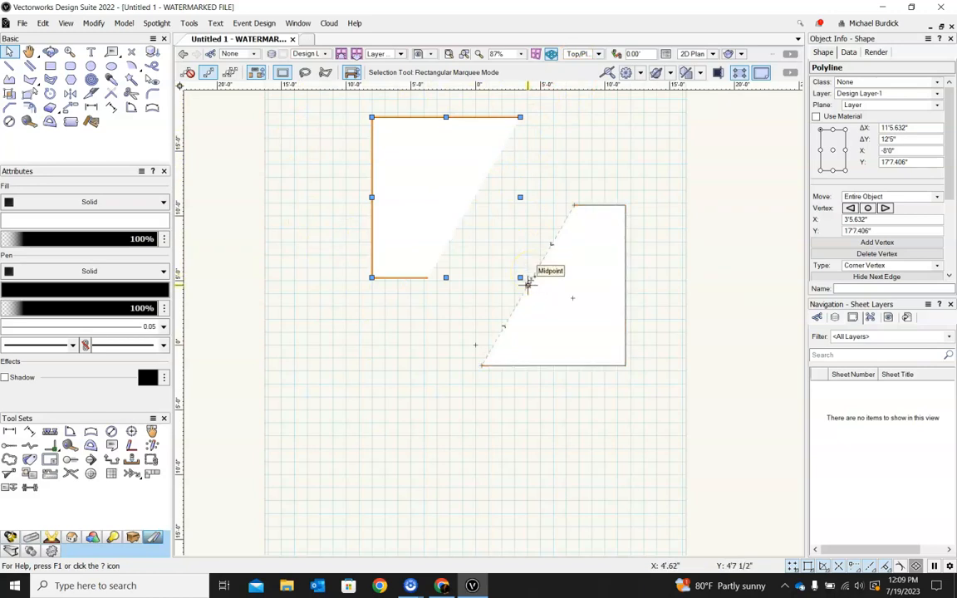
key("ctrl+e")
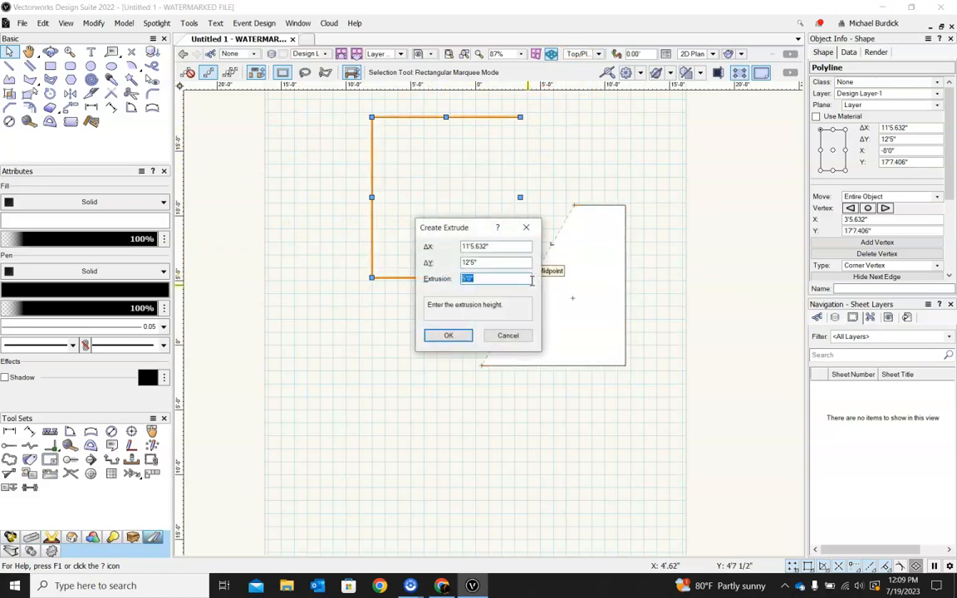
left_click(465, 336)
mouse_move(553, 371)
middle_mouse_down("ctrl")
mouse_move(566, 350)
mouse_move(542, 269)
mouse_move(397, 258)
middle_mouse_up("ctrl")
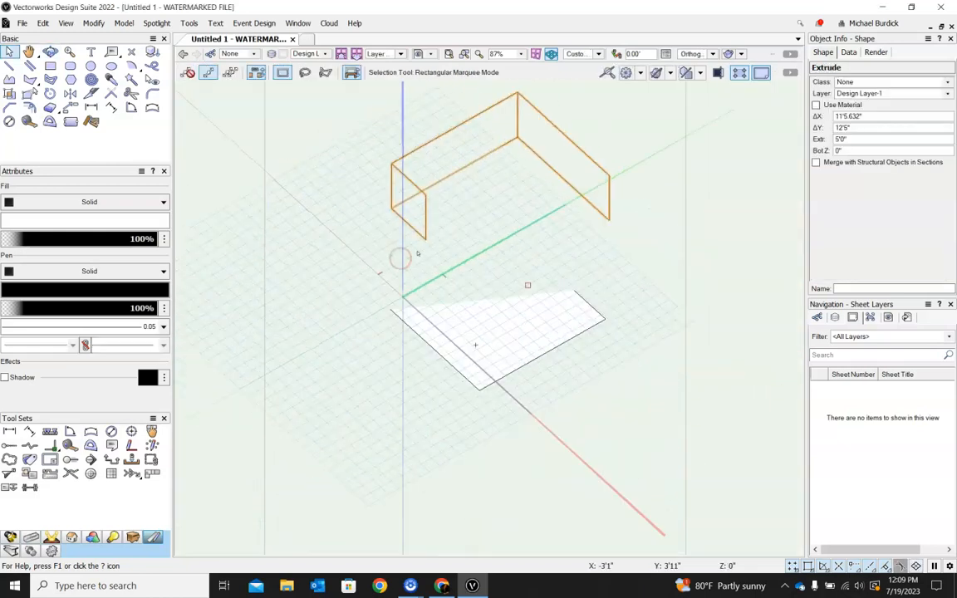
middle_click_drag(554, 266, 669, 425, "ctrl")
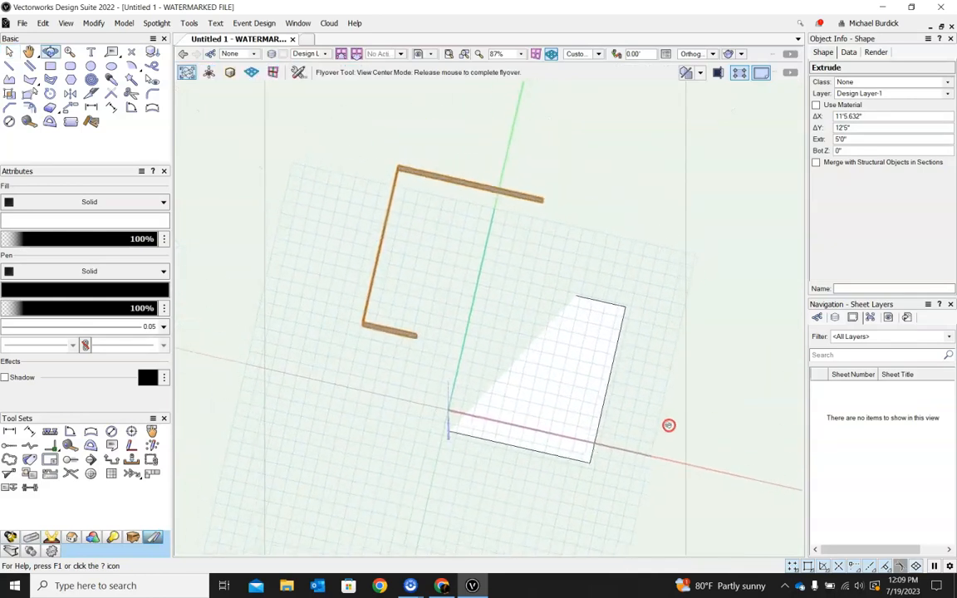
left_click(598, 54)
left_click(595, 69)
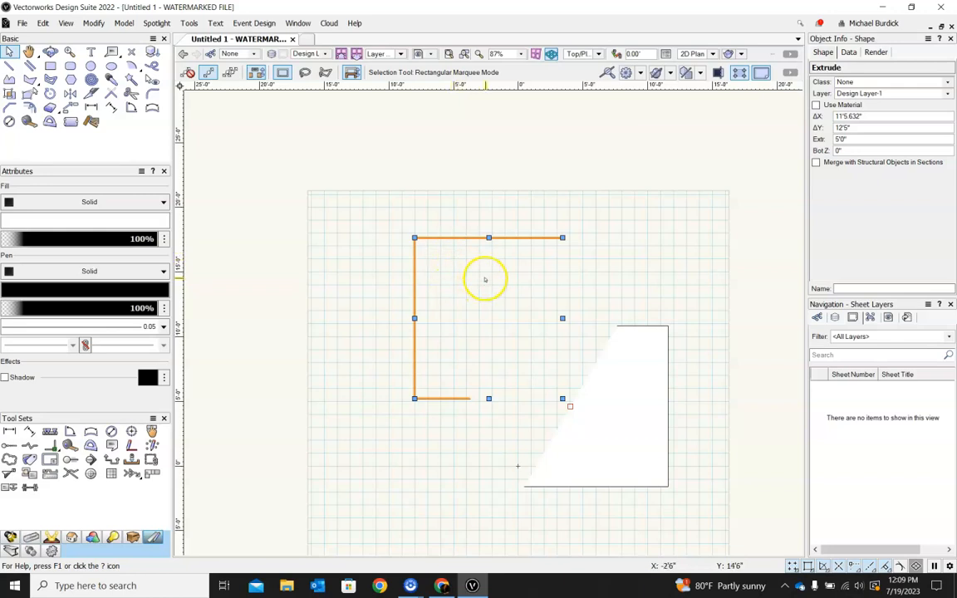
Step: Delete the extruded piece and draw a line along the open slanted edge of the remaining piece, from its upper to its lower corner
key("Delete")
left_click(10, 66)
scroll(326, 292, "down", 3)
scroll(381, 363, "up", 3)
left_click(552, 237)
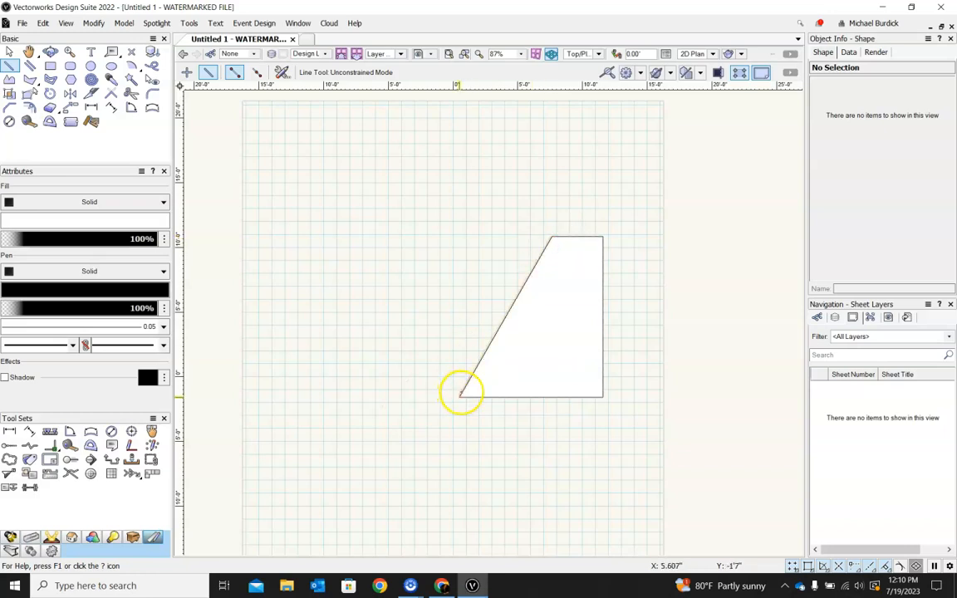
left_click(458, 396)
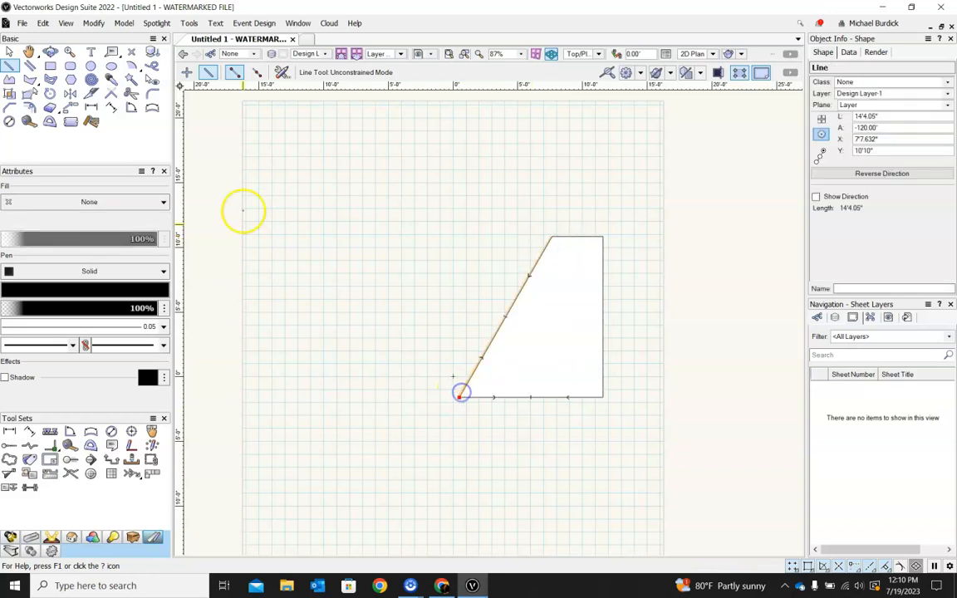
Step: Move the new line away from the slanted edge and undo the move
left_click(10, 52)
left_click_drag(506, 316, 430, 282)
key("ctrl+z")
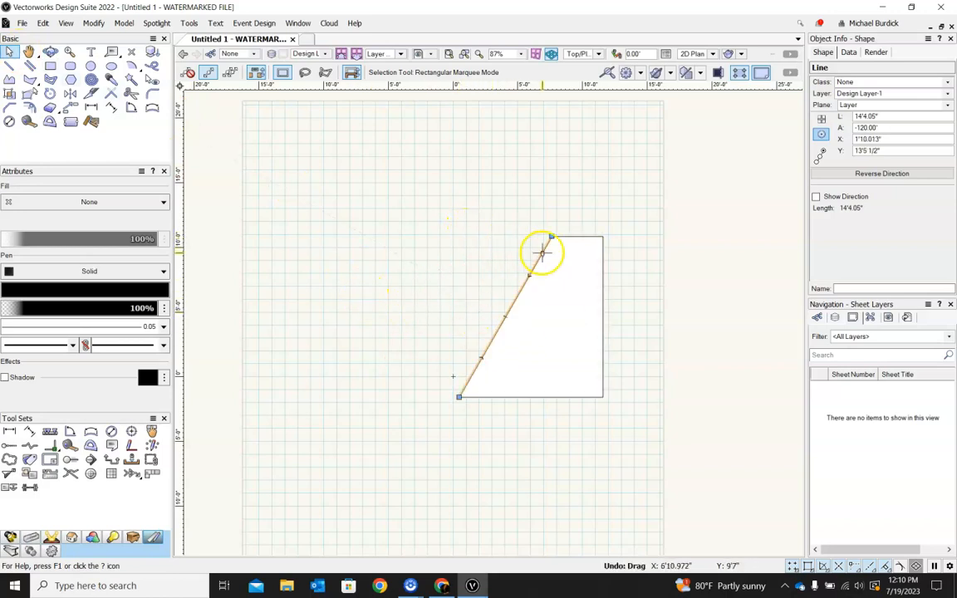
Step: Select the remaining polyline together with the slanted line and compose them into a single closed polygon
left_click(572, 237)
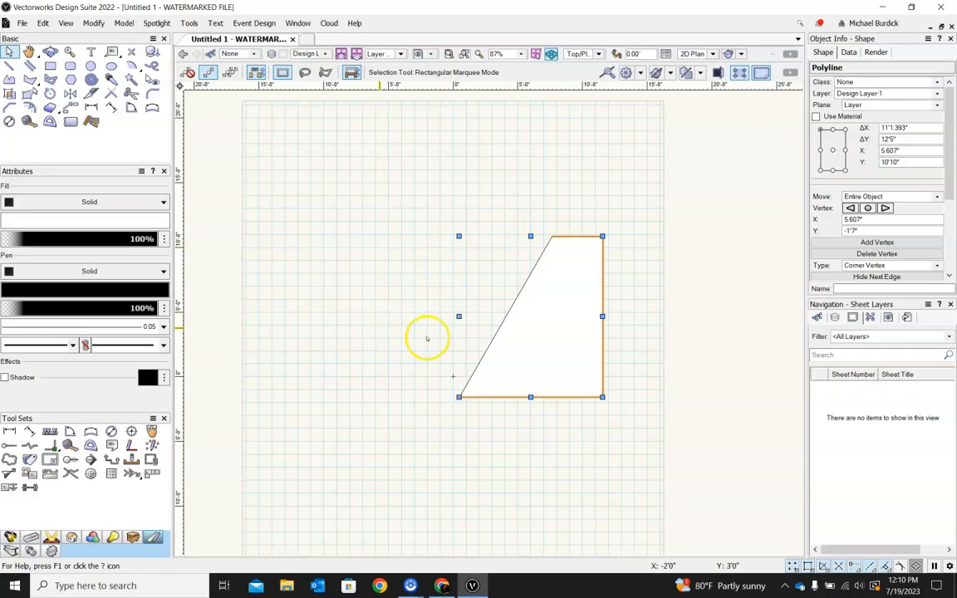
scroll(453, 401, "up", 4)
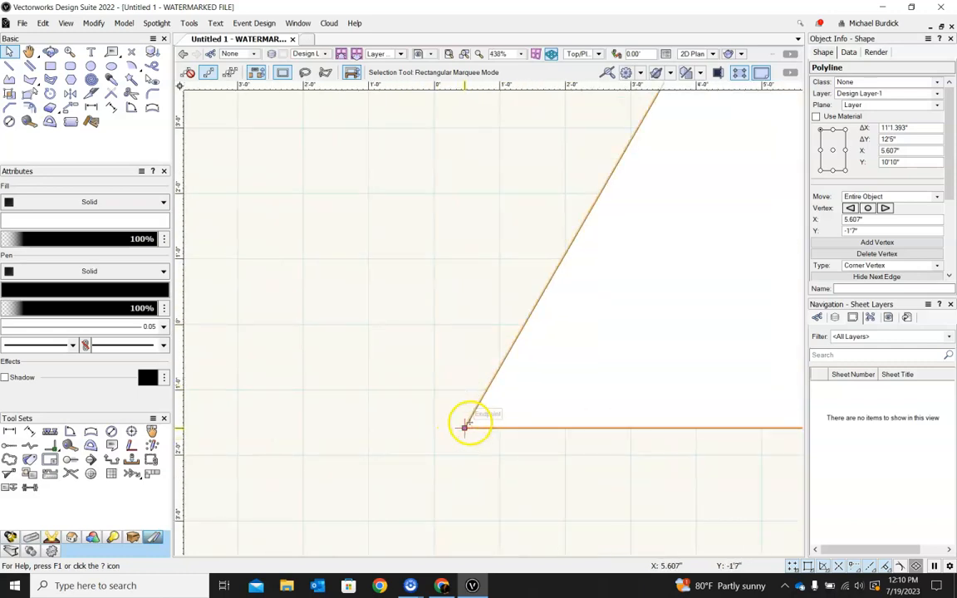
scroll(457, 446, "down", 4)
scroll(542, 277, "up", 4)
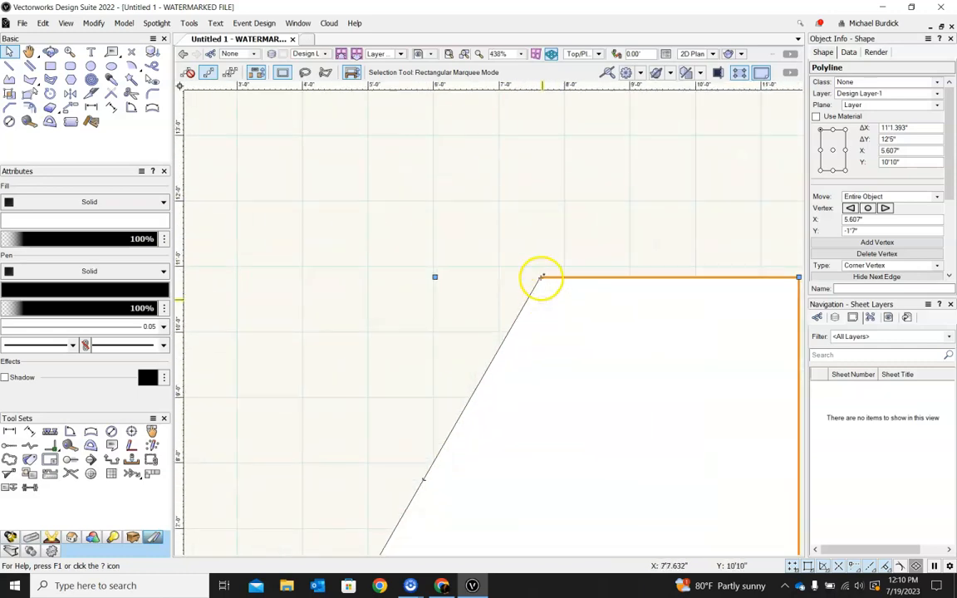
scroll(551, 258, "down", 2)
scroll(551, 258, "down", 2)
left_click(525, 294, "shift")
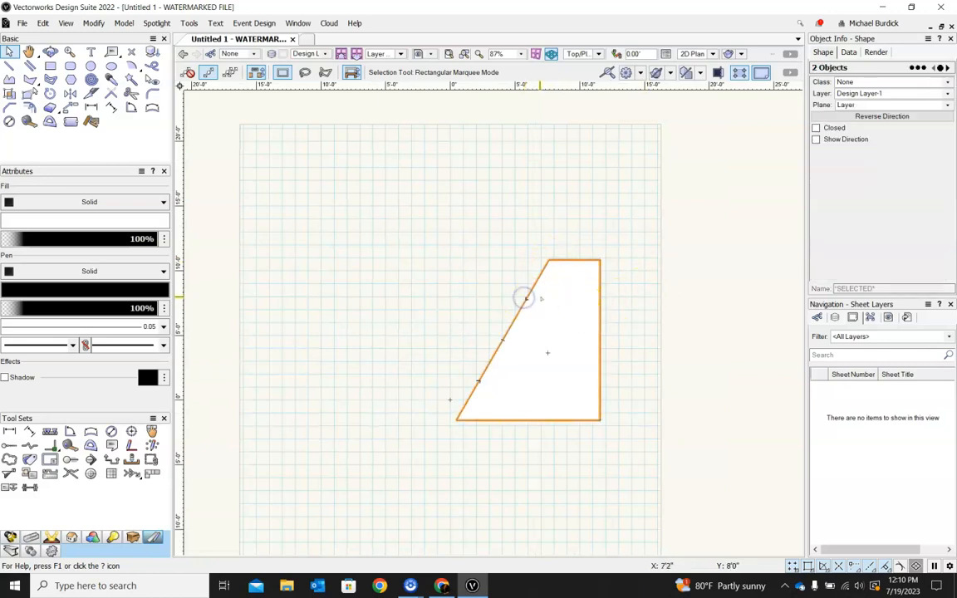
left_click_drag(360, 192, 669, 515)
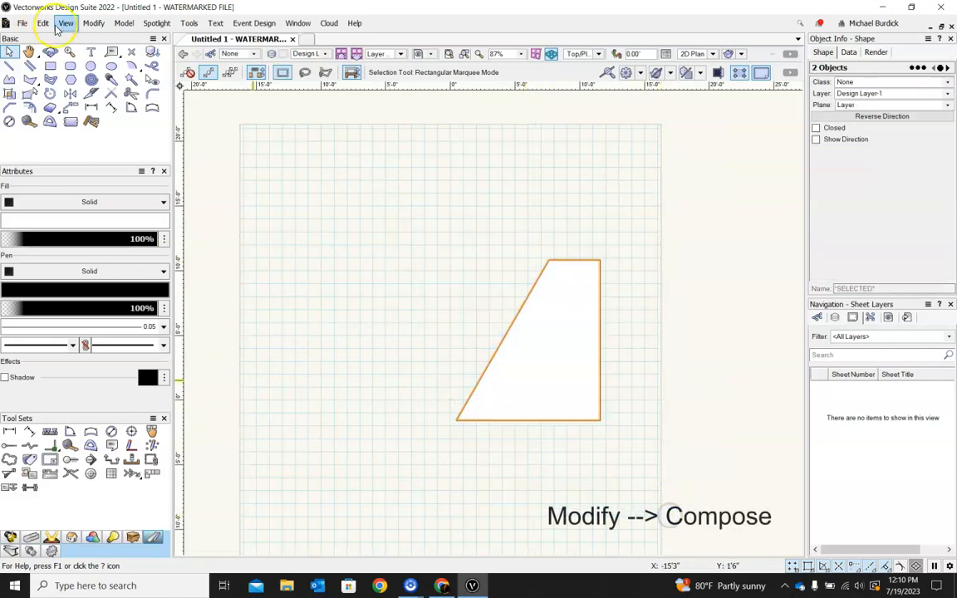
left_click(93, 23)
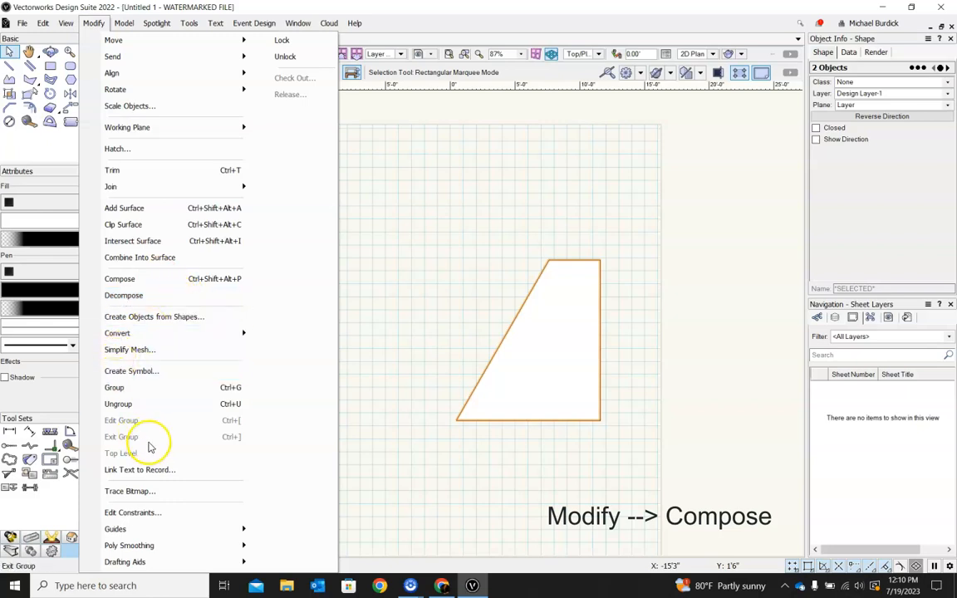
left_click(138, 278)
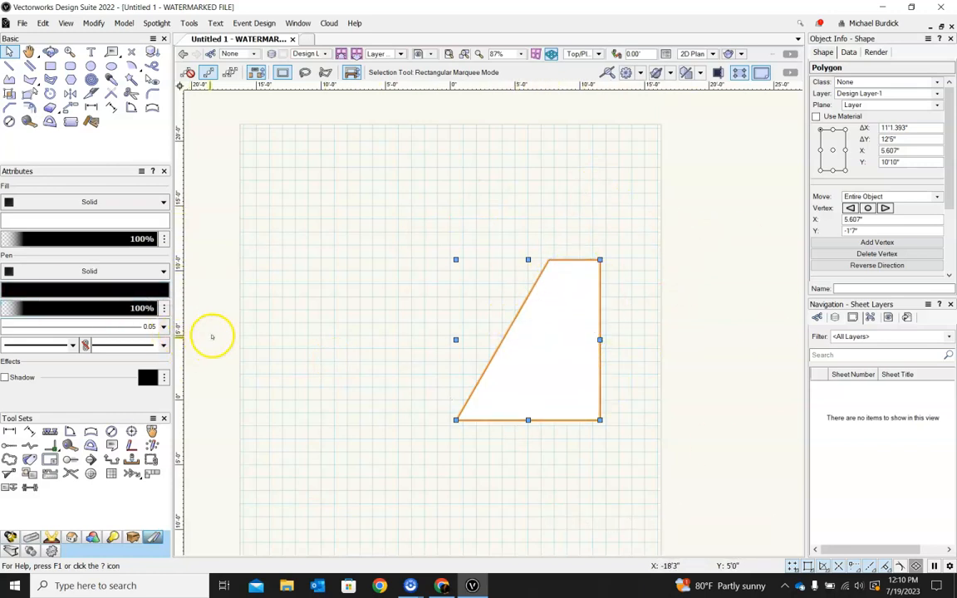
Step: Extrude the composed polygon 5'0", inspect it in 3D, and undo the extrusion back in Top/Plan view
key("ctrl+e")
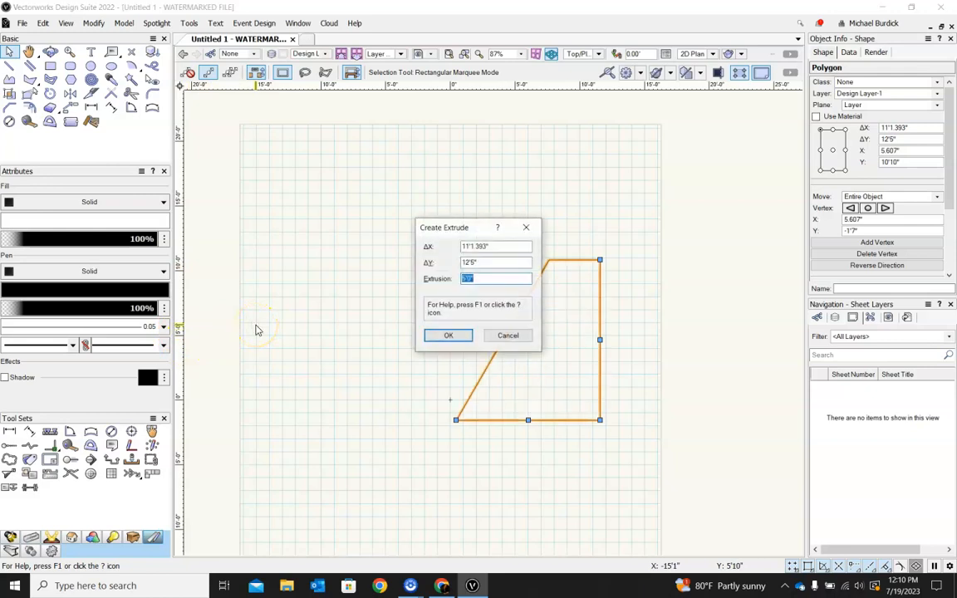
key("Return")
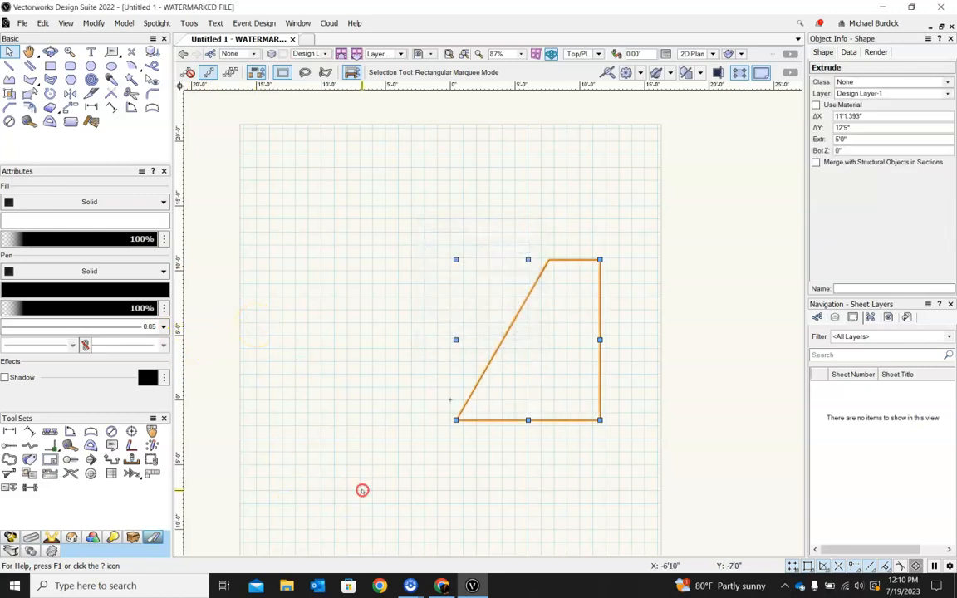
middle_click_drag(363, 490, 457, 330, "shift")
middle_click_drag(553, 322, 573, 372, "shift")
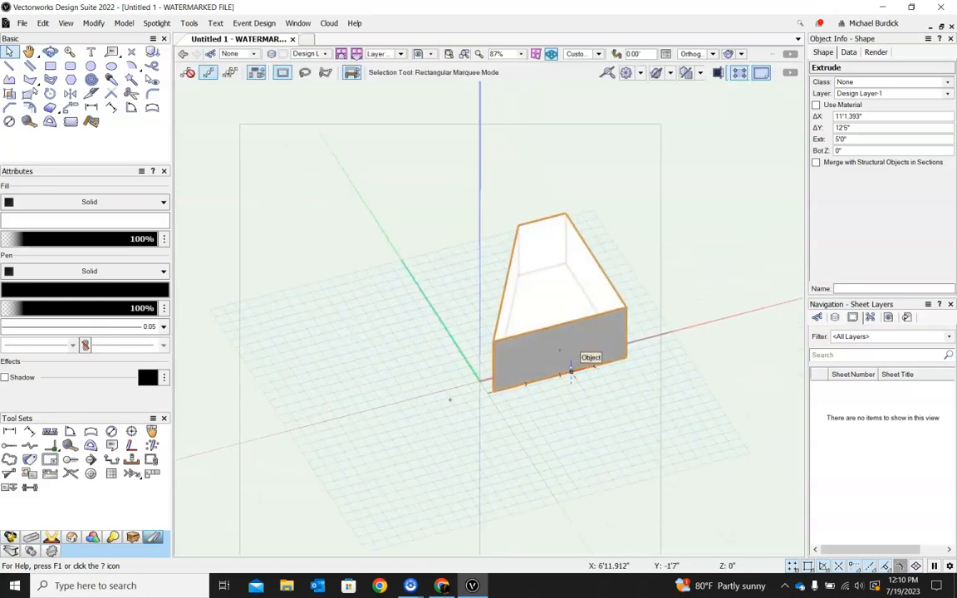
left_click(598, 53)
left_click(595, 67)
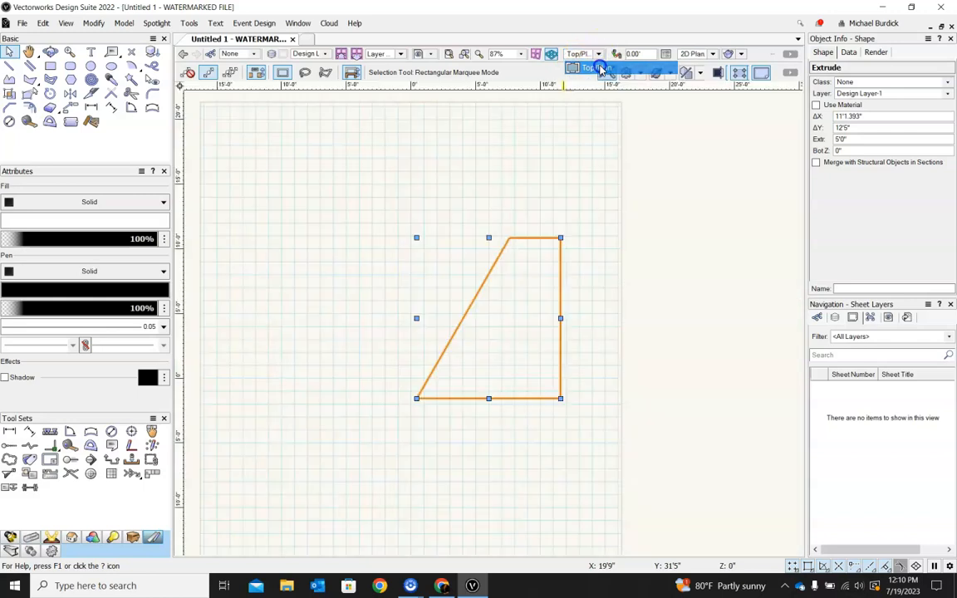
left_click(340, 206)
key("ctrl+z")
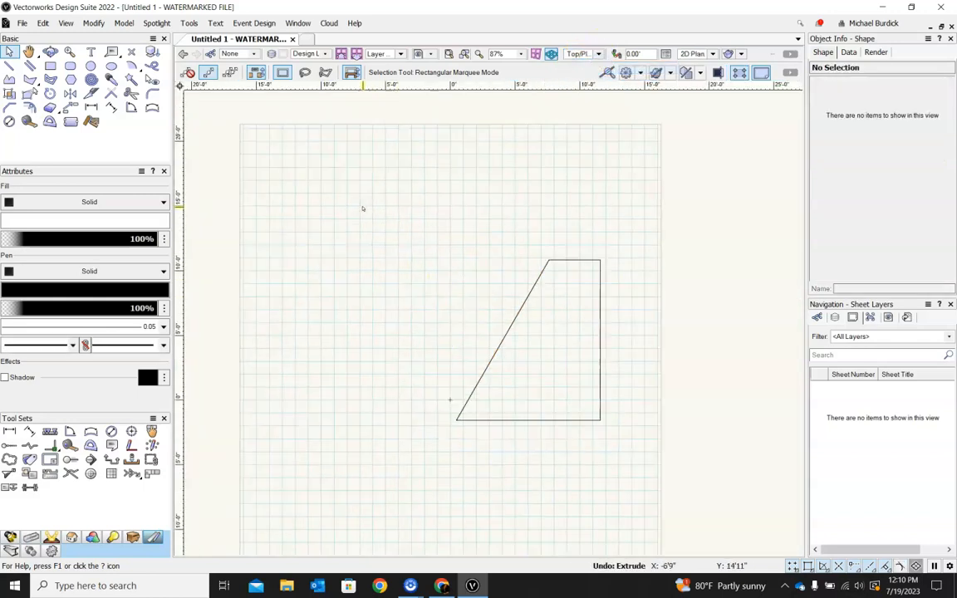
Step: Select the composed polygon and decompose it into separate lines
left_click_drag(376, 212, 652, 487)
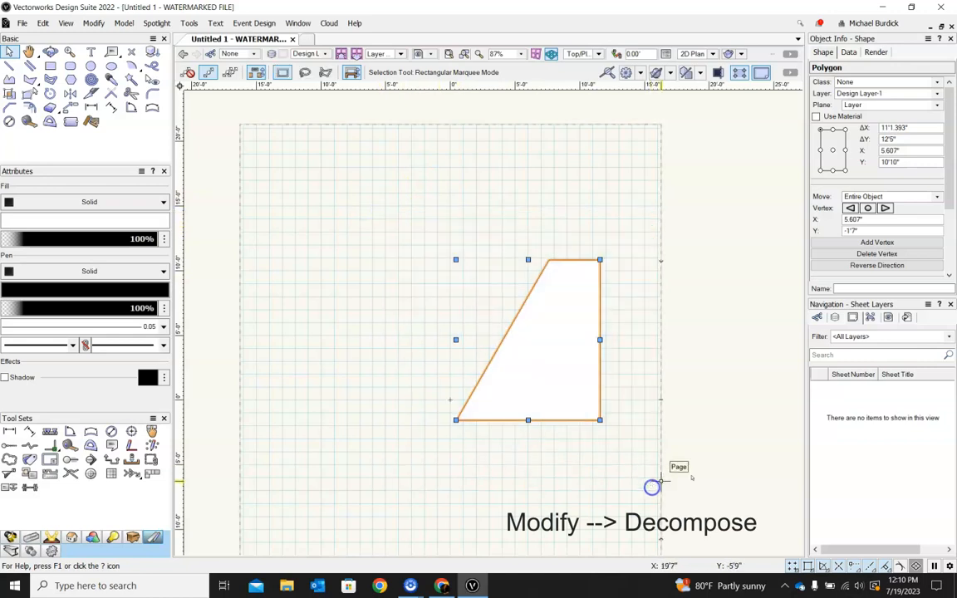
left_click(94, 23)
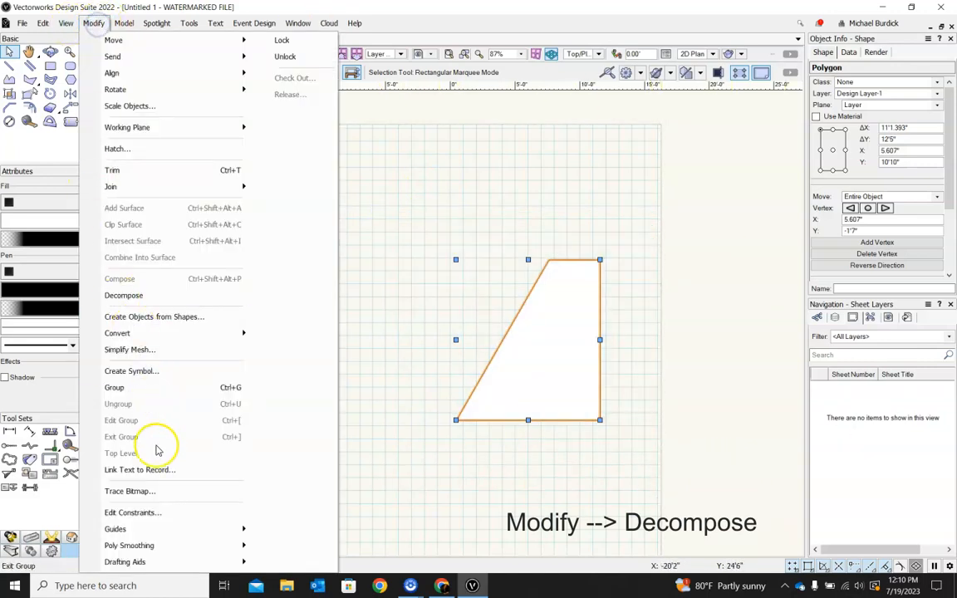
left_click(140, 297)
left_click(434, 222)
Step: Move each of the four decomposed lines outward, away from the original shape, and clear the selection
left_click_drag(515, 321, 454, 309)
left_click_drag(562, 260, 563, 227)
left_click_drag(599, 303, 634, 305)
left_click_drag(527, 419, 529, 477)
left_click(696, 386)
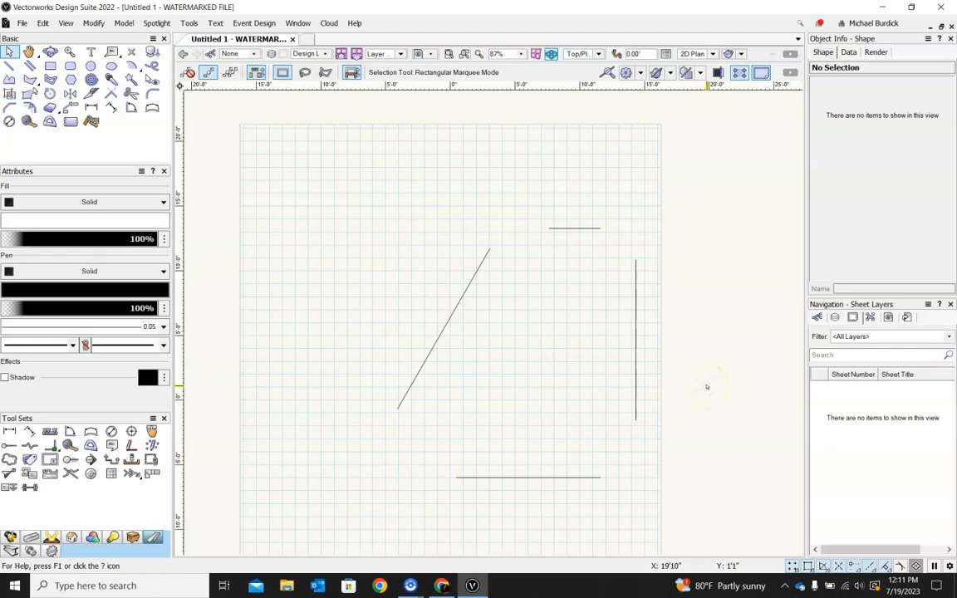
Step: Draw a rectangle about 13'0" wide and 7'6" high across the slanted line
left_click(367, 191)
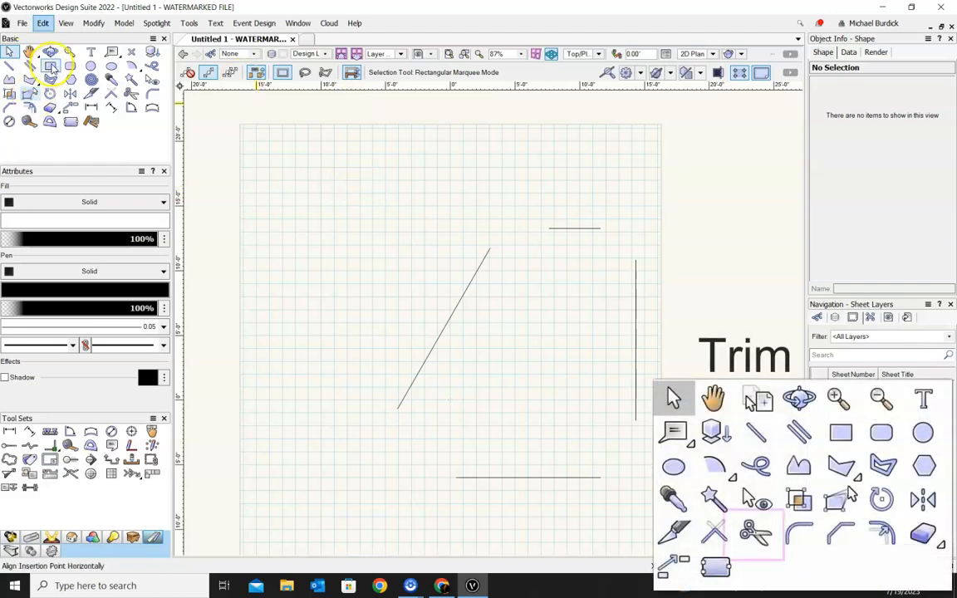
left_click(51, 67)
left_click(389, 290)
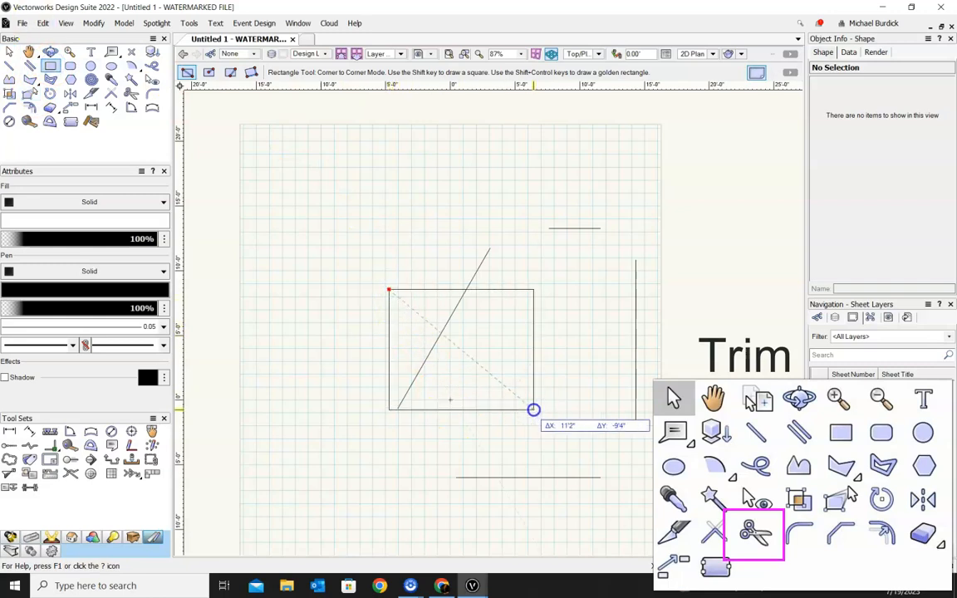
left_click(557, 386)
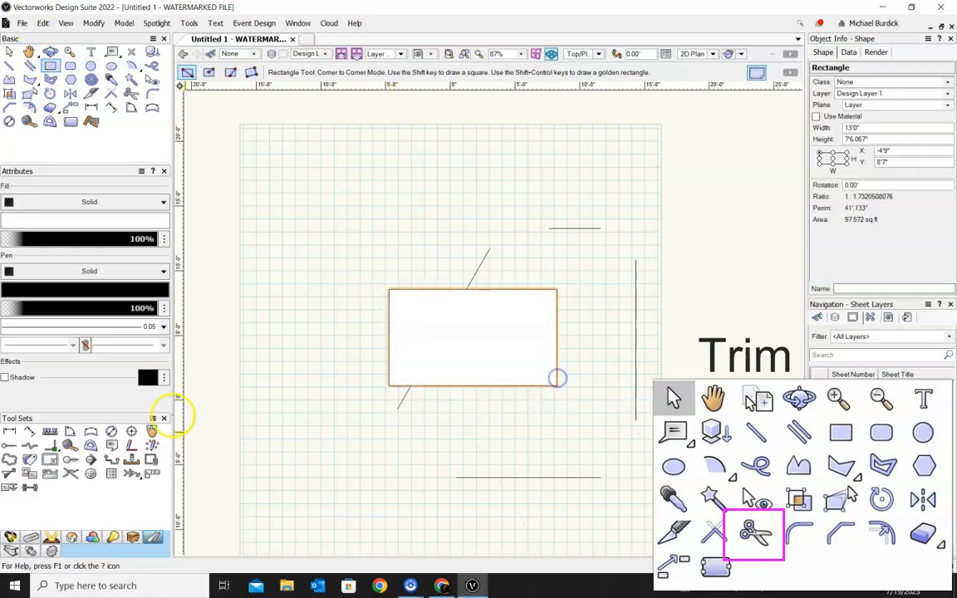
Step: Draw a line about 10'1" long at -60° crossing the rectangle's upper and right edges
left_click(9, 66)
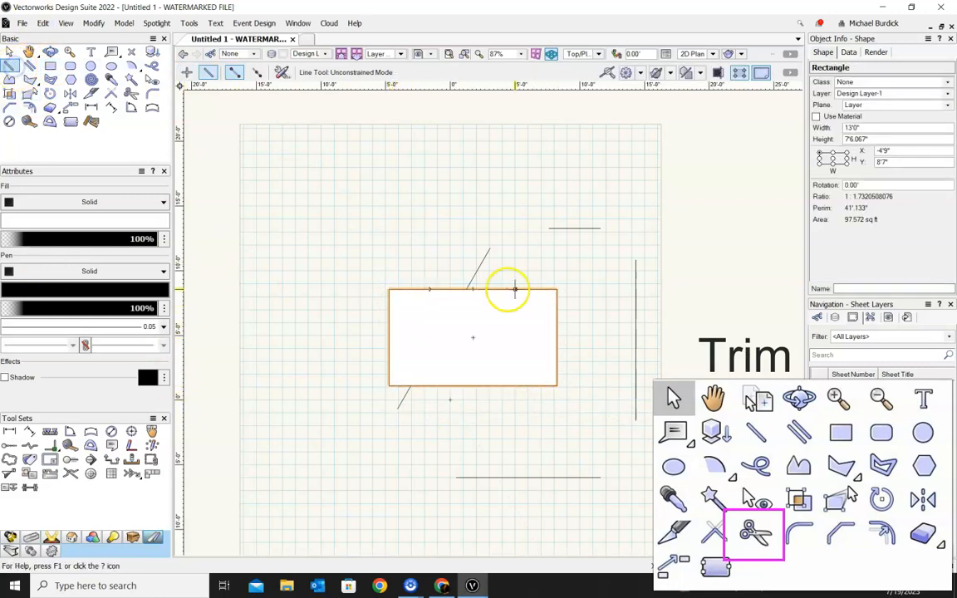
left_click(510, 271)
left_click(573, 383)
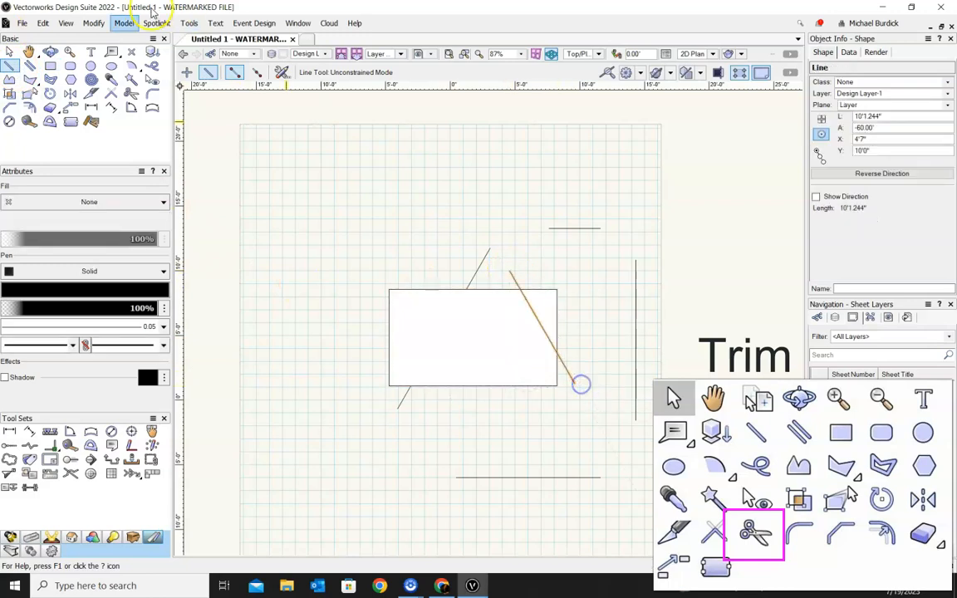
Step: Draw a circle with a radius of about 5'1" overlapping the rectangle's upper-left corner
left_click(90, 66)
left_click(361, 262)
left_click(406, 309)
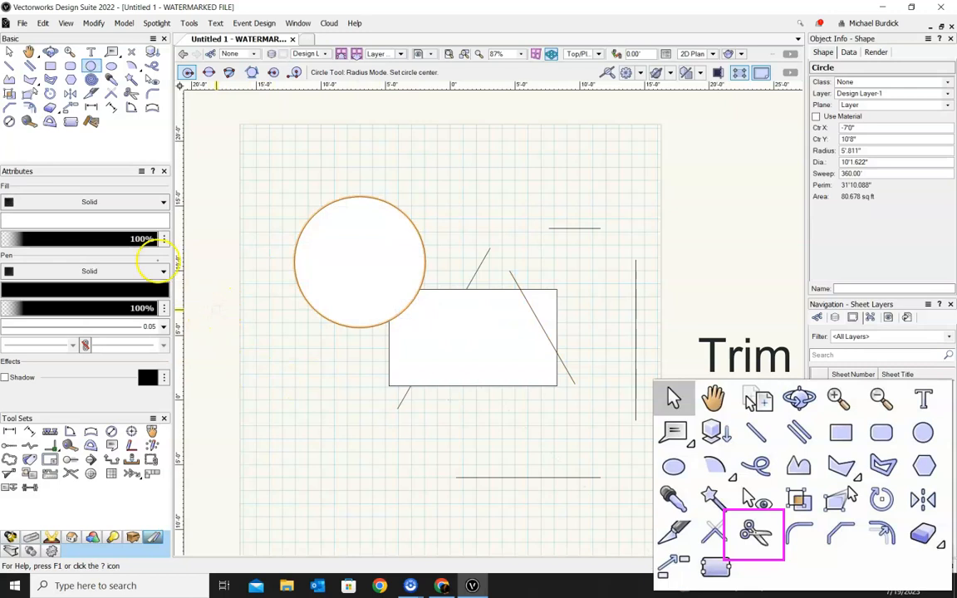
Step: Select all the shapes and lines, set their fill to None, and clear the selection
left_click(9, 51)
left_click_drag(290, 146, 655, 482)
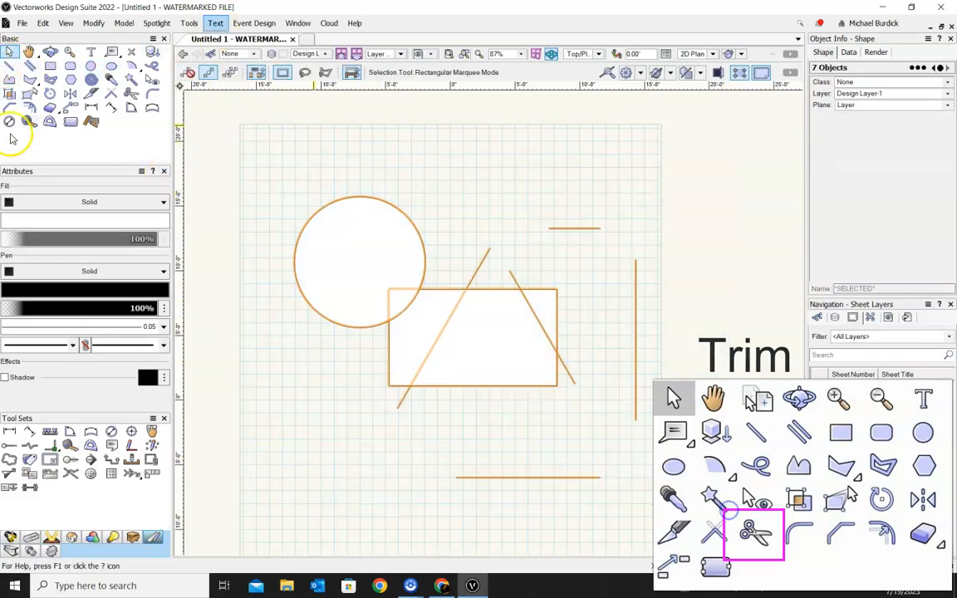
left_click(58, 204)
left_click(38, 240)
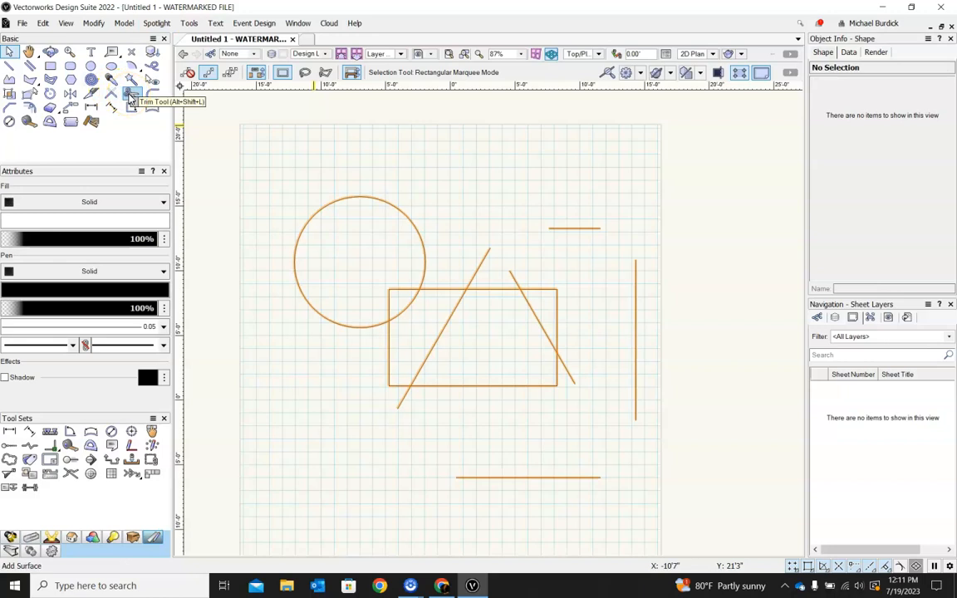
left_click(455, 135)
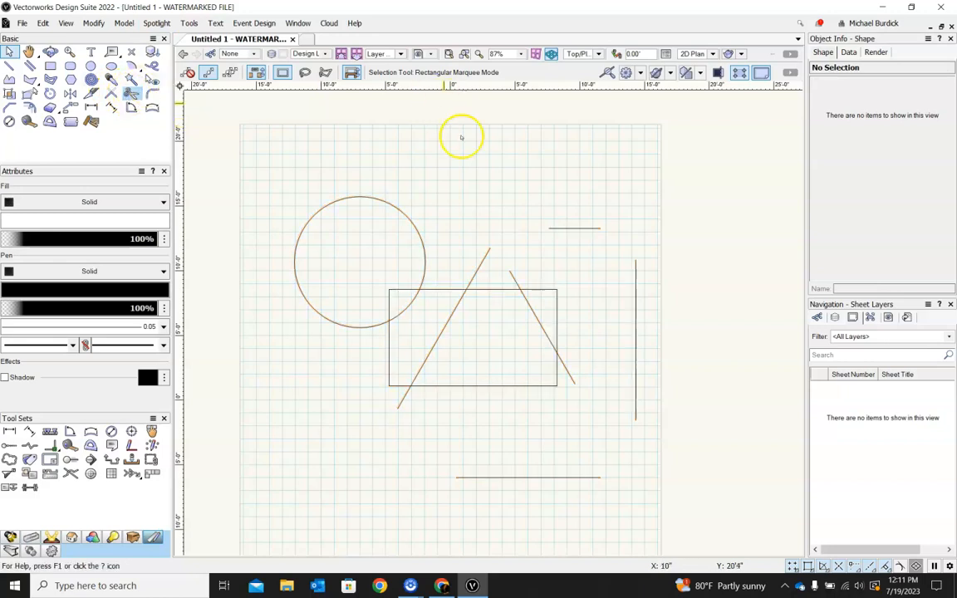
Step: Trim both ends of the right slanted line where they project beyond the rectangle
left_click(129, 92)
scroll(513, 394, "up", 3)
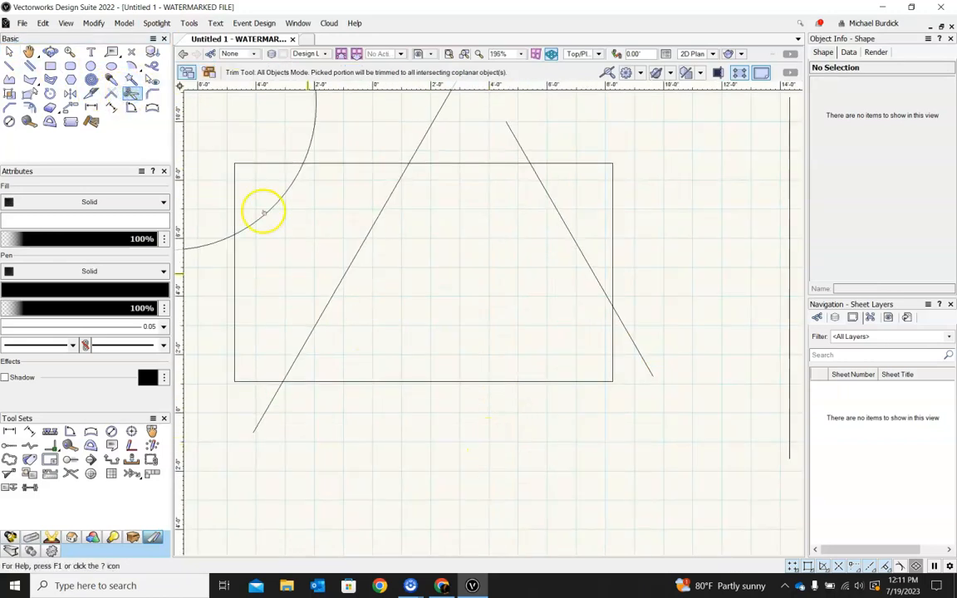
left_click(520, 144)
left_click(640, 352)
scroll(475, 449, "down", 2)
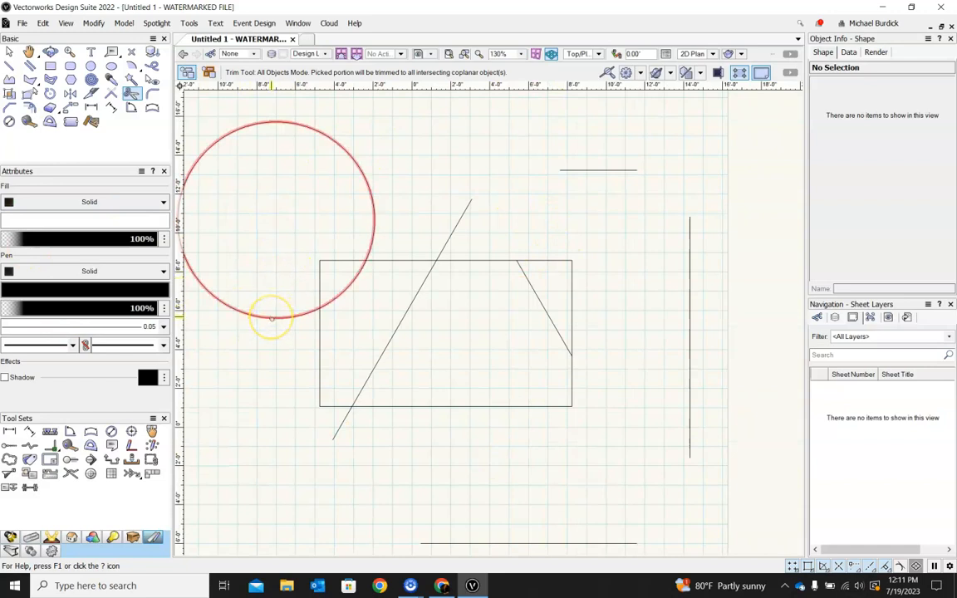
Step: Trim away the circle, including its remaining arc, and the rectangle's edges lying left of the left slanted line
left_click(288, 316)
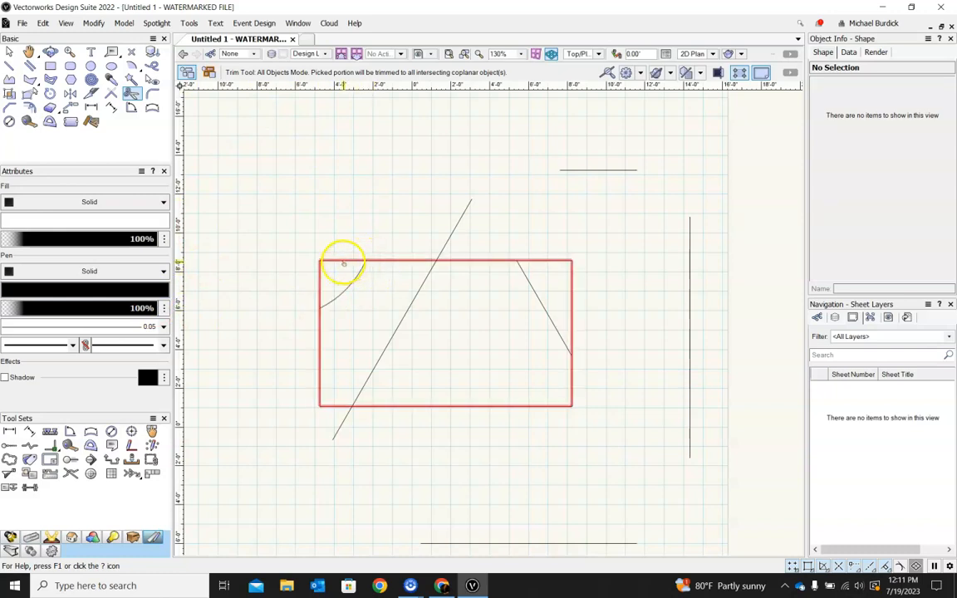
left_click(344, 264)
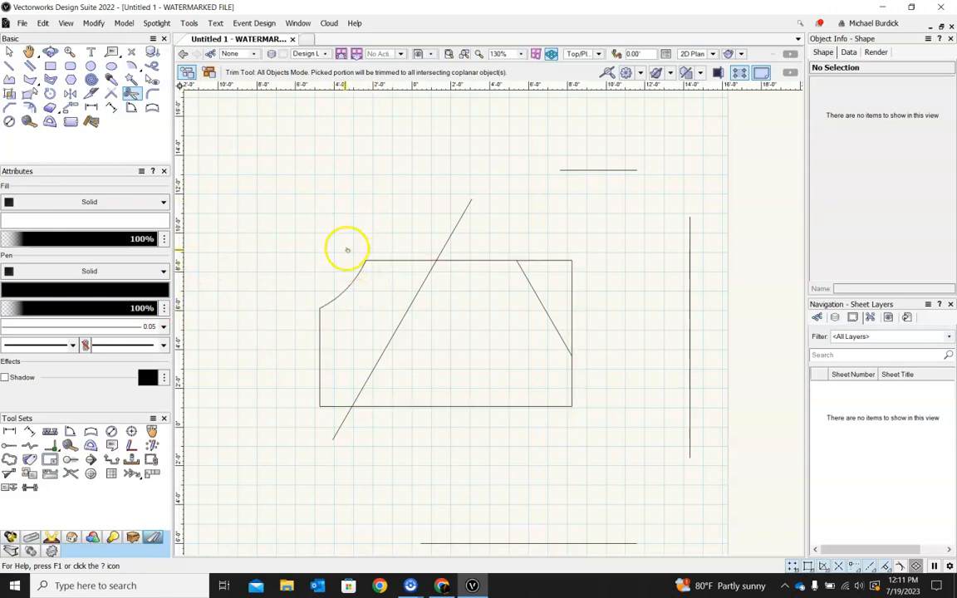
left_click(401, 258)
left_click(336, 293)
left_click(316, 326)
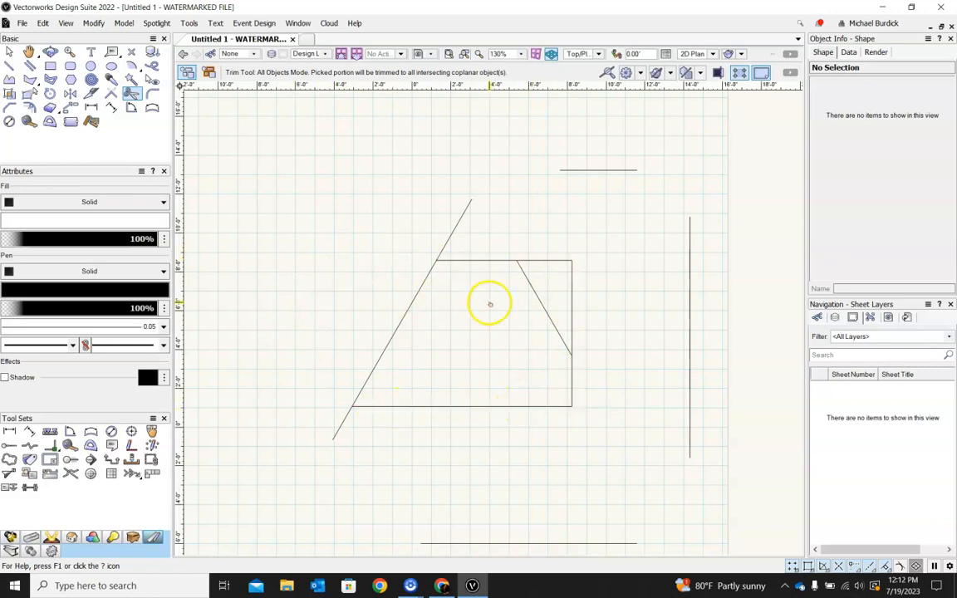
Step: Trim the left slanted line's protruding ends and the rectangle's upper-right corner beyond the right slanted line
left_click(344, 422)
left_click(454, 233)
left_click(565, 263)
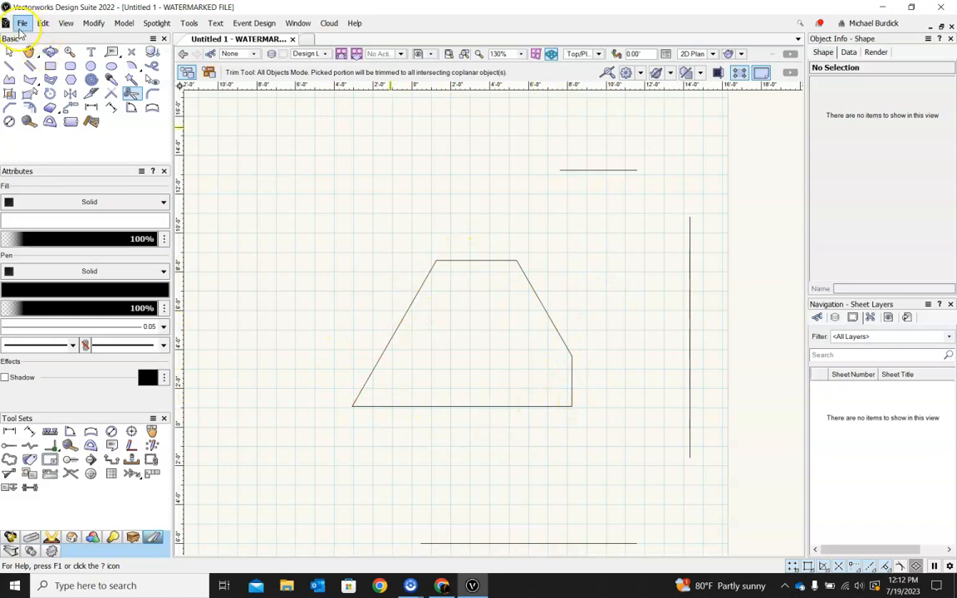
Step: Select the four trimmed pieces of the central outline and compose them into one closed polygon
left_click(9, 51)
left_click_drag(298, 179, 665, 466)
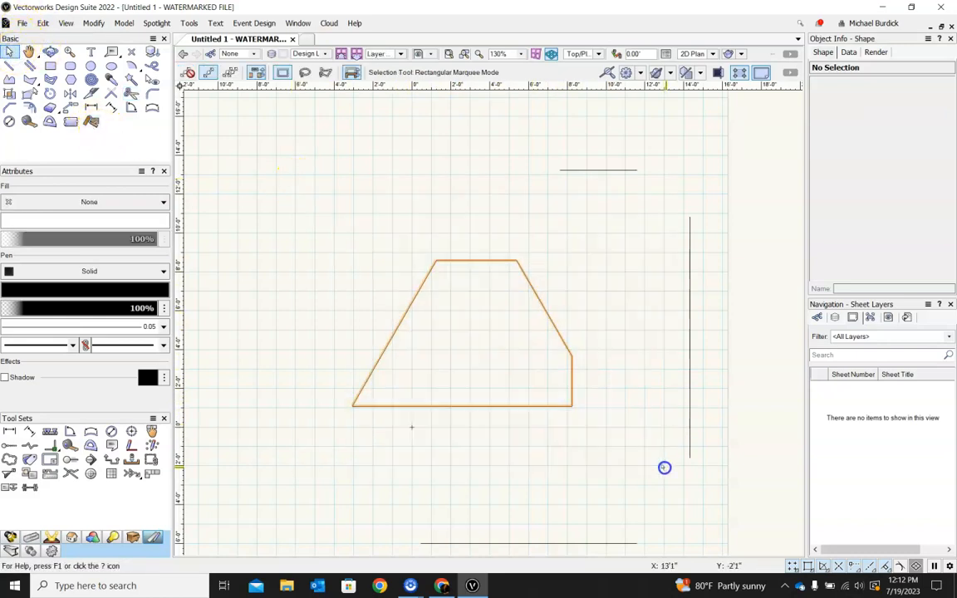
left_click(94, 24)
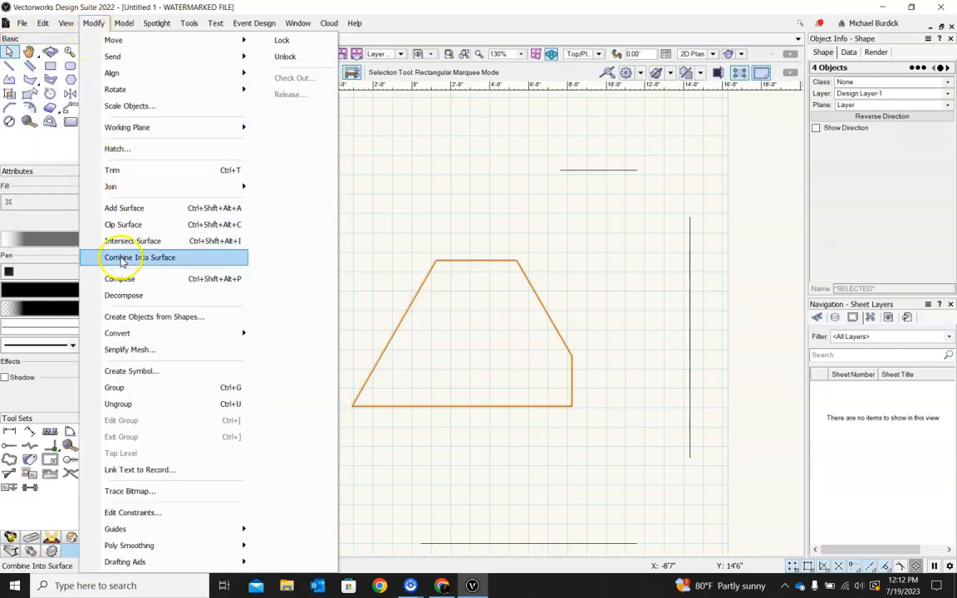
left_click(122, 278)
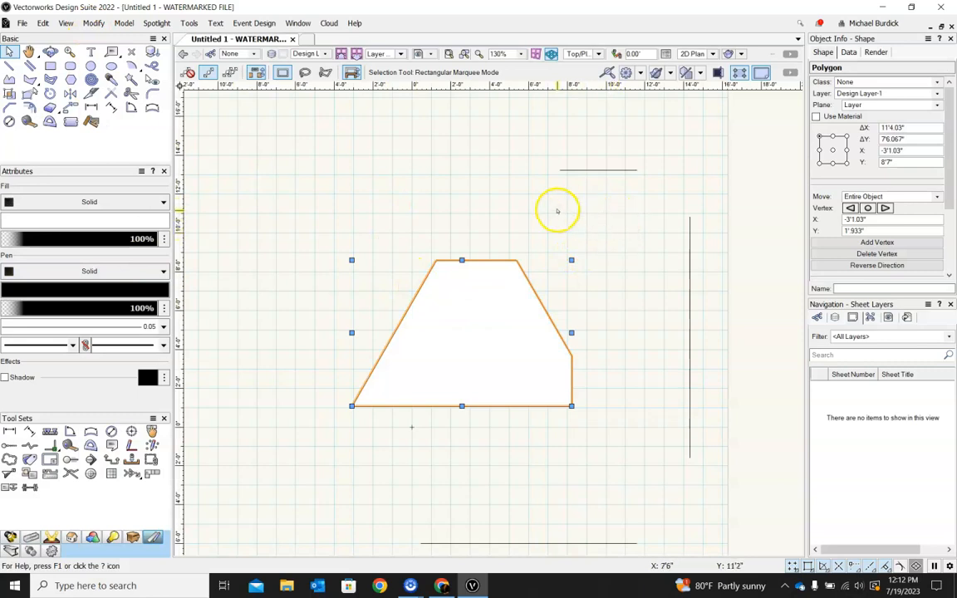
Step: Clip a rectangular opening about 5'0" by 2'11" out of the polygon's interior with the Clip tool in Exclusion Mode
left_click(132, 95)
left_click(90, 93)
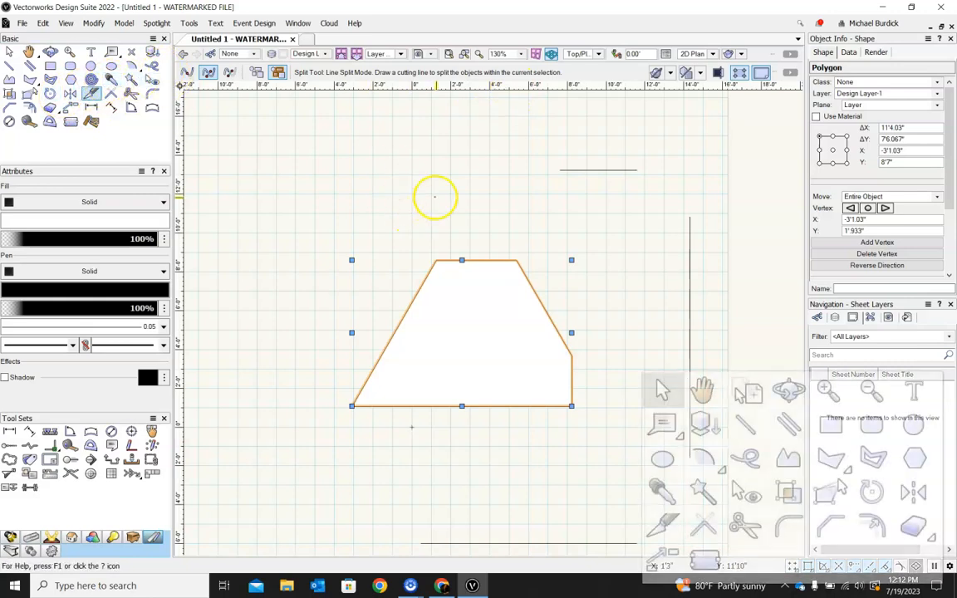
left_click(50, 108)
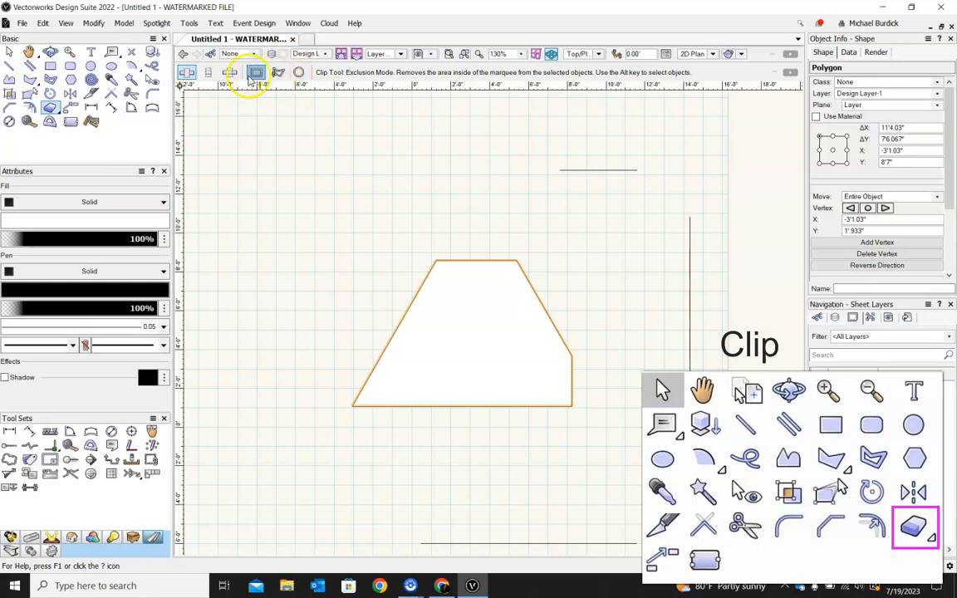
scroll(477, 408, "up", 1)
left_click_drag(422, 283, 568, 367)
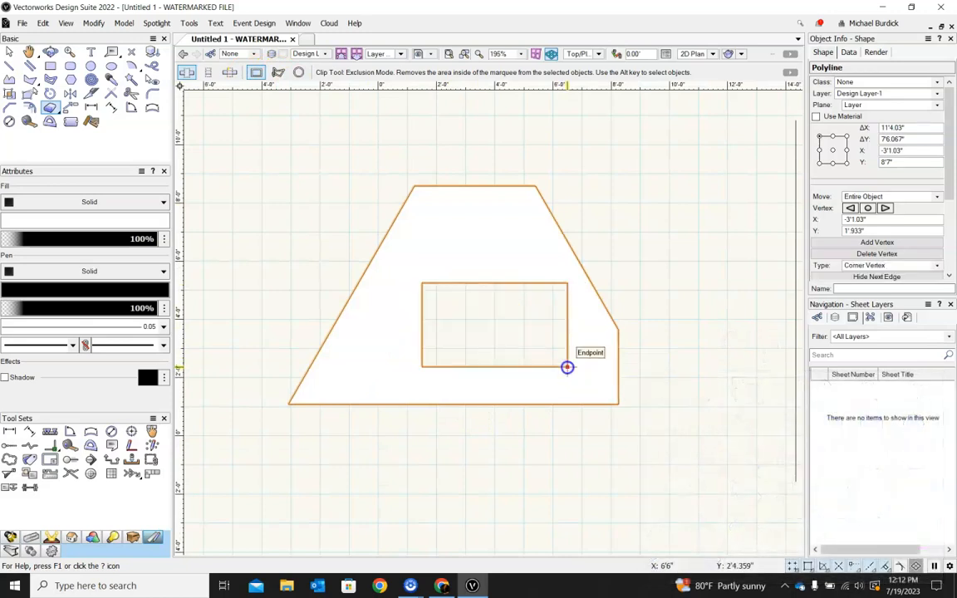
Step: Inspect the rectangular opening in a 3D view, return to Top/Plan, and undo the clip
scroll(459, 161, "down", 1)
middle_click_drag(623, 398, 577, 304, "shift")
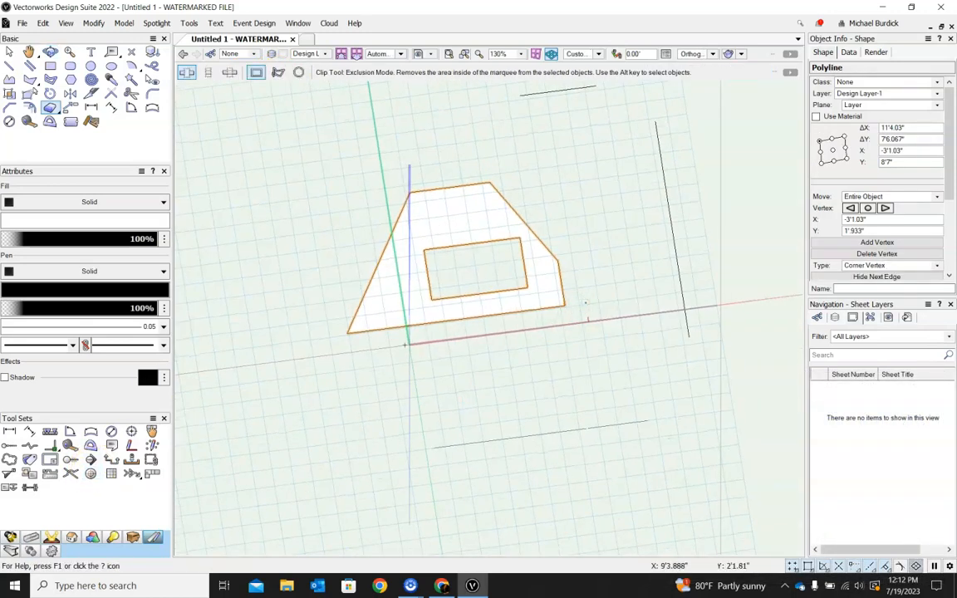
left_click(598, 53)
left_click(586, 68)
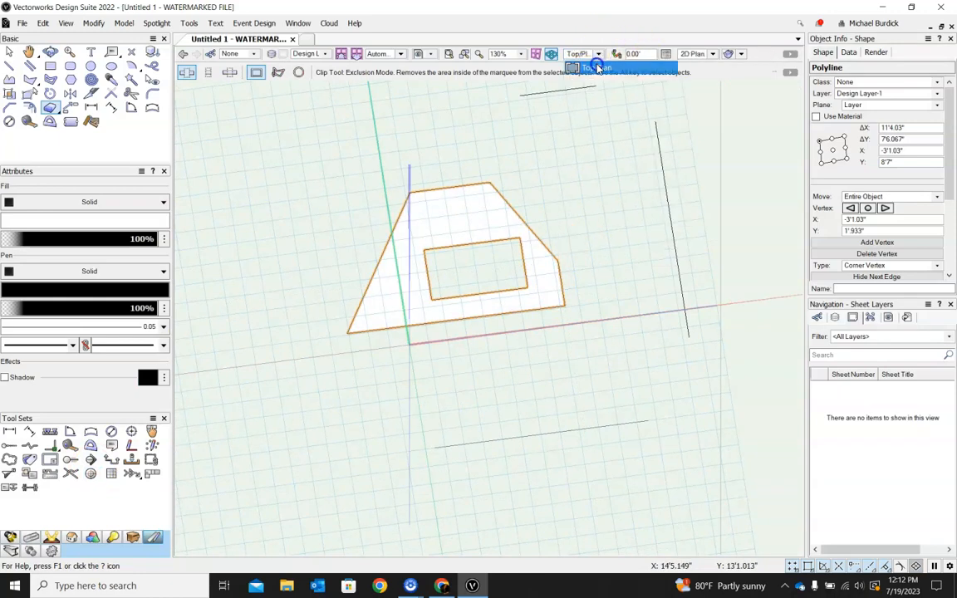
key("ctrl+z")
key("ctrl+z")
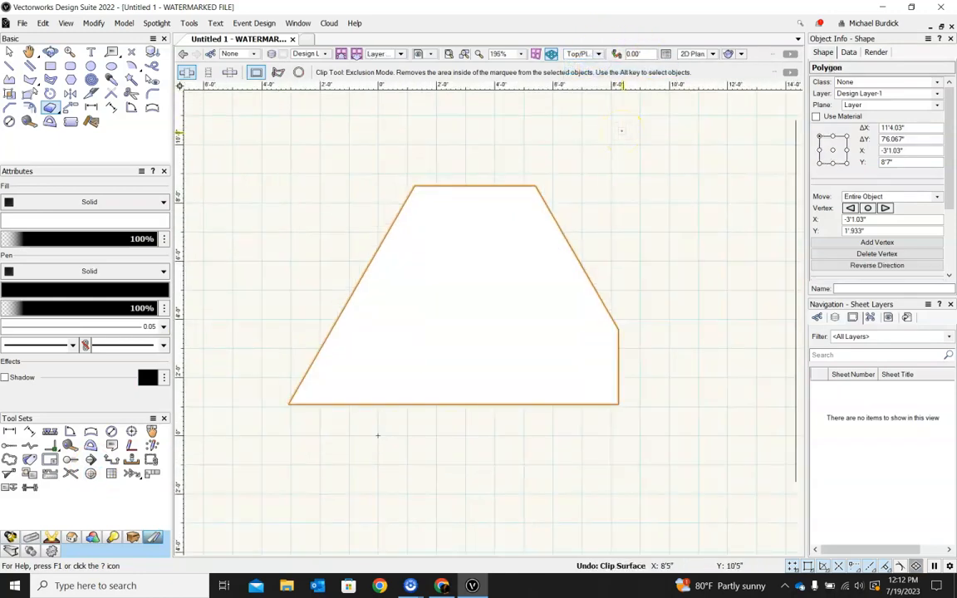
Step: Clip a circular hole out of the middle of the polygon using the Clip tool's circle marquee
left_click(299, 72)
left_click(470, 312)
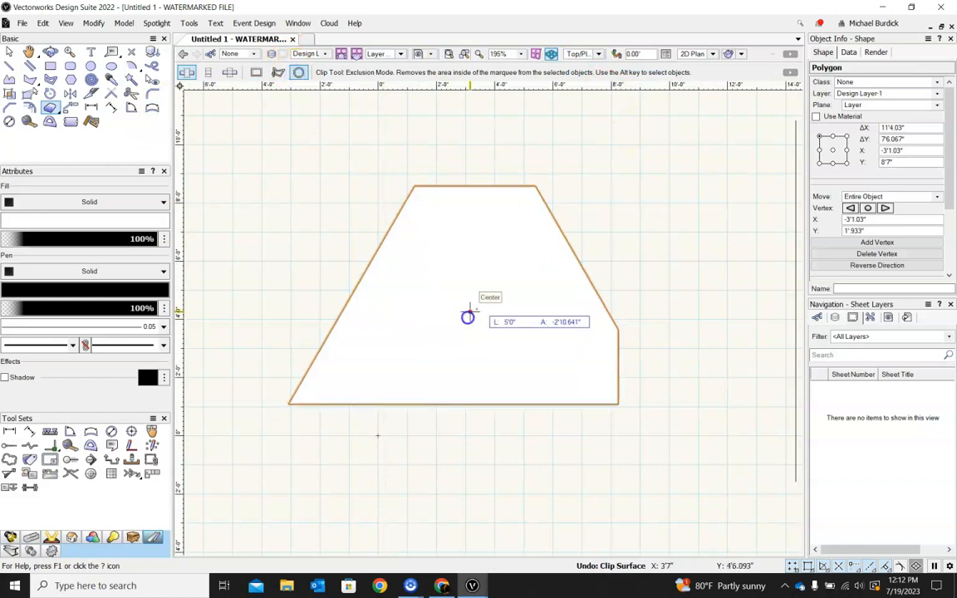
left_click(494, 286)
scroll(392, 200, "down", 2)
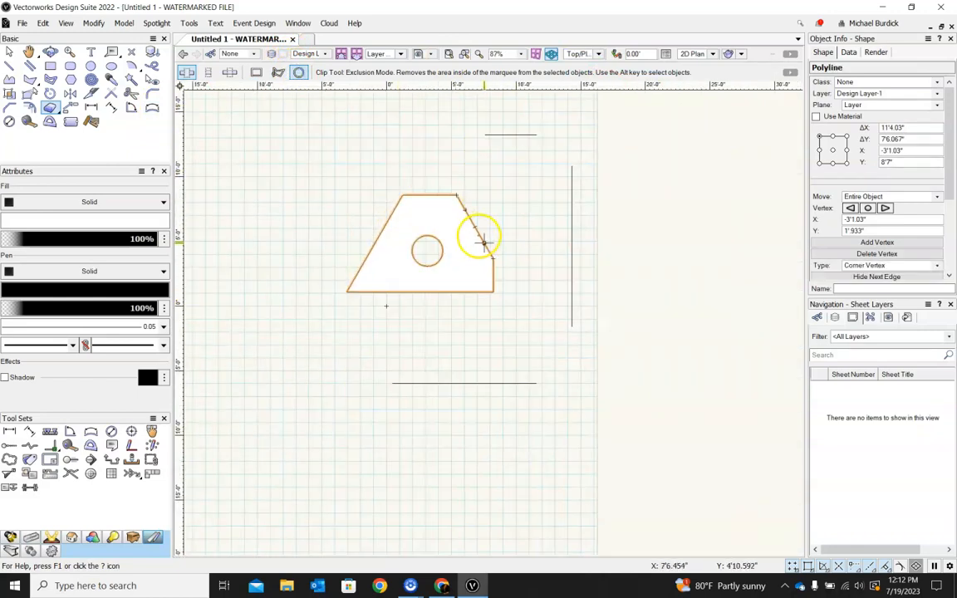
Step: Clip an irregular seven-sided area out of the shape's upper edge and upper-right corner using the polygon marquee
left_click(277, 72)
scroll(408, 252, "up", 2)
left_click(427, 178)
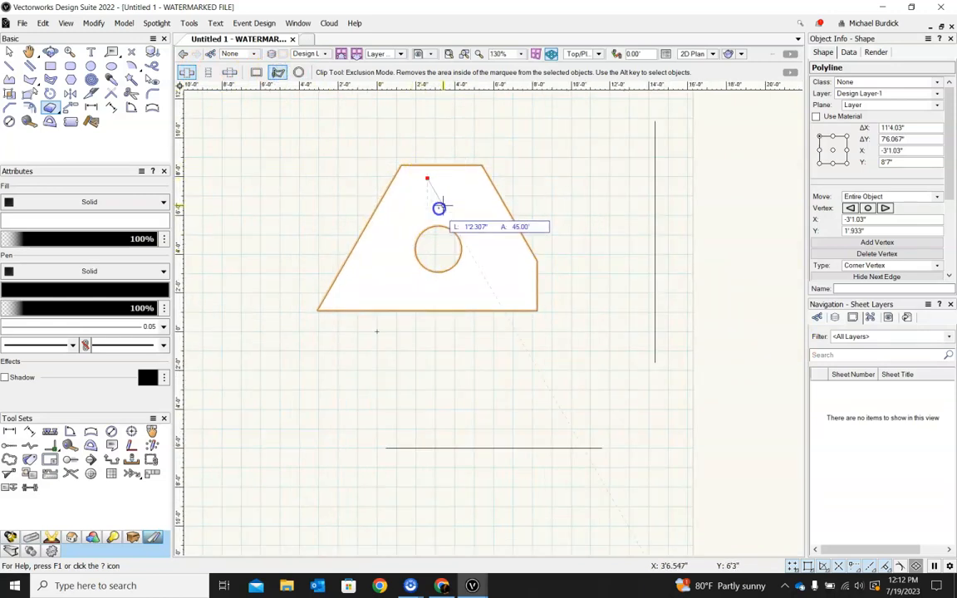
left_click(460, 198)
left_click(507, 171)
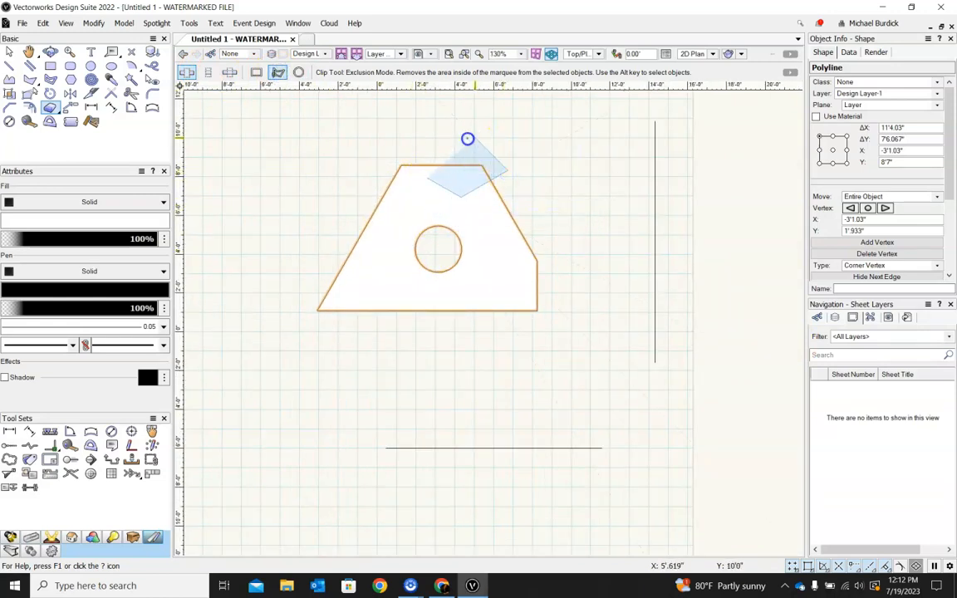
left_click(475, 138)
left_click(373, 121)
left_click(312, 139)
left_click(442, 158)
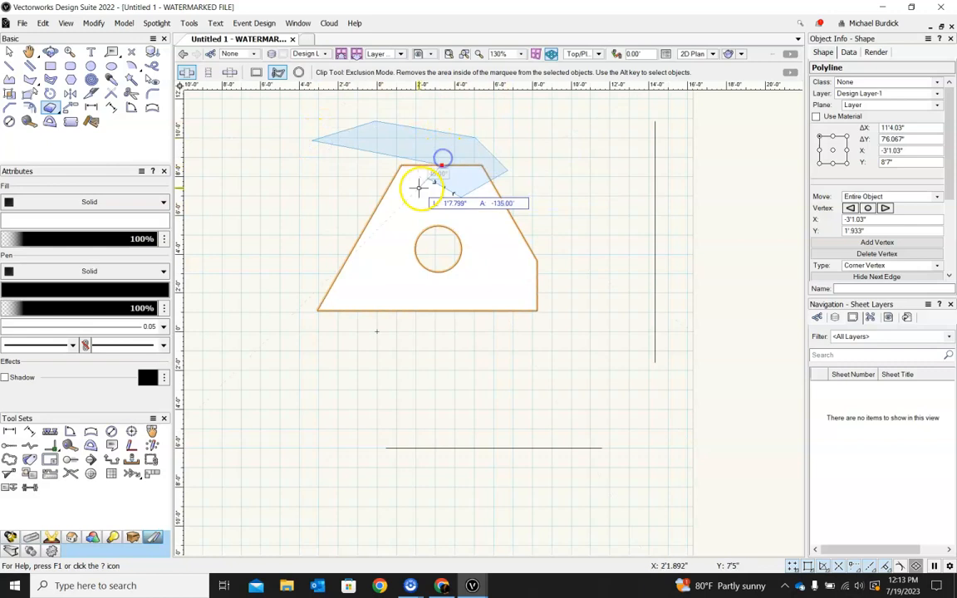
left_click(427, 181)
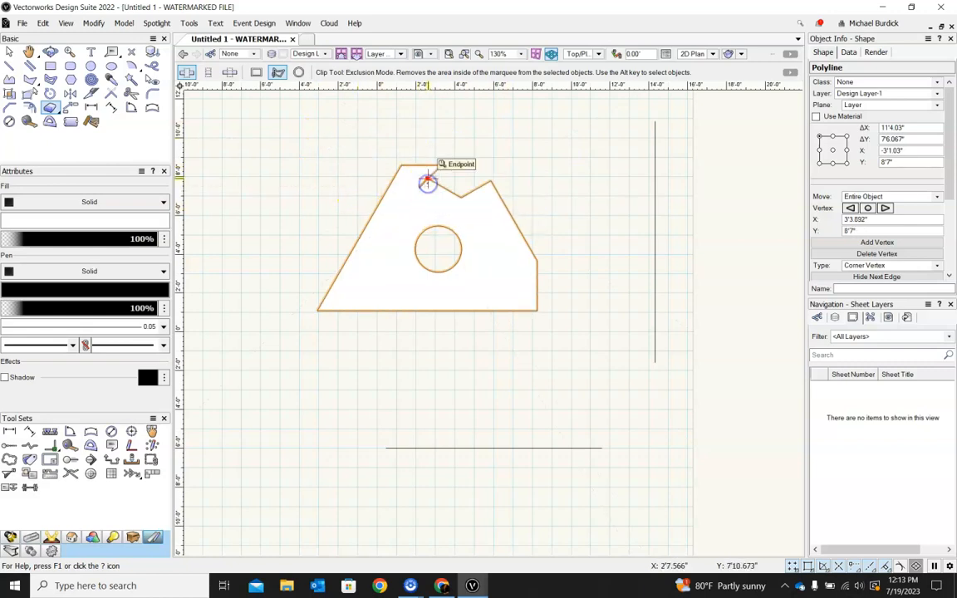
Step: Select the clipped shape and the three lines around it and delete them to empty the drawing area
left_click(10, 52)
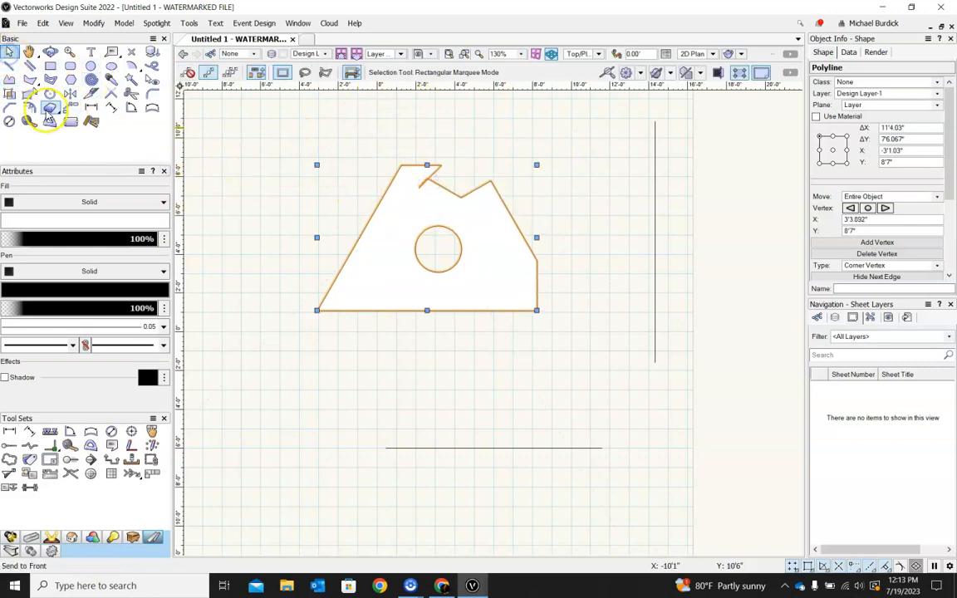
scroll(442, 266, "down", 3)
left_click_drag(351, 166, 614, 430)
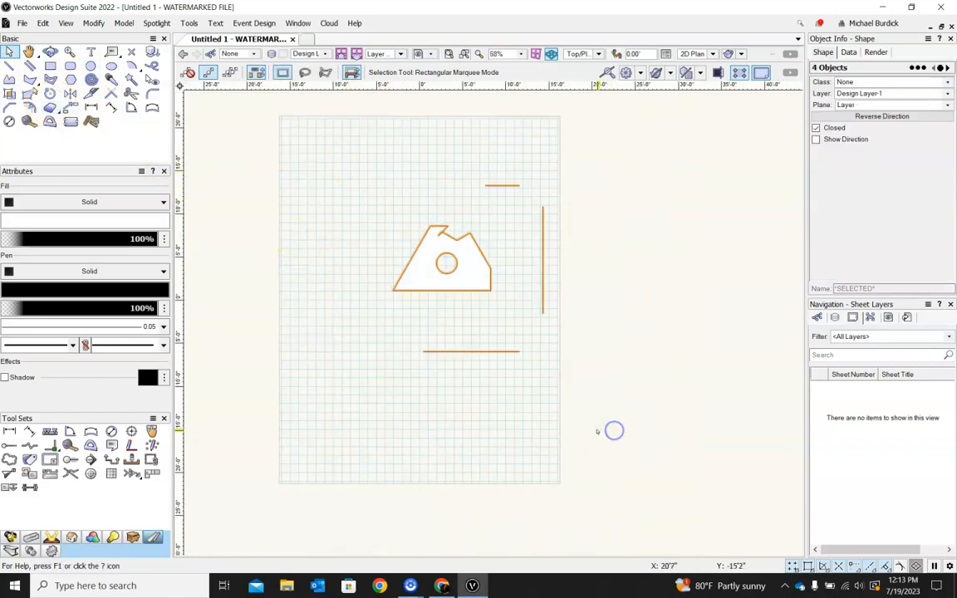
key("Delete")
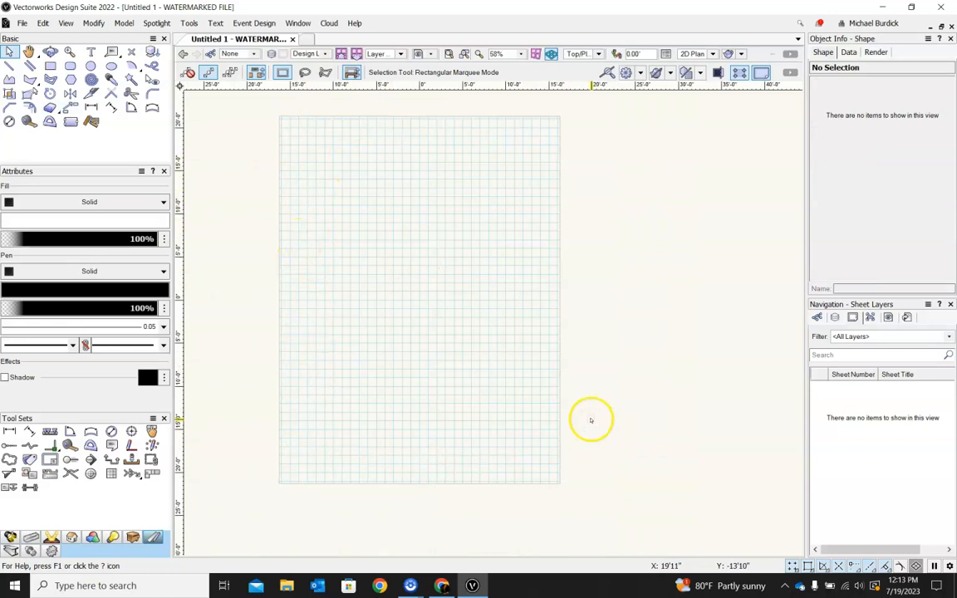
Step: Draw a large, nearly square rectangle in the middle of the page
scroll(591, 420, "up", 2)
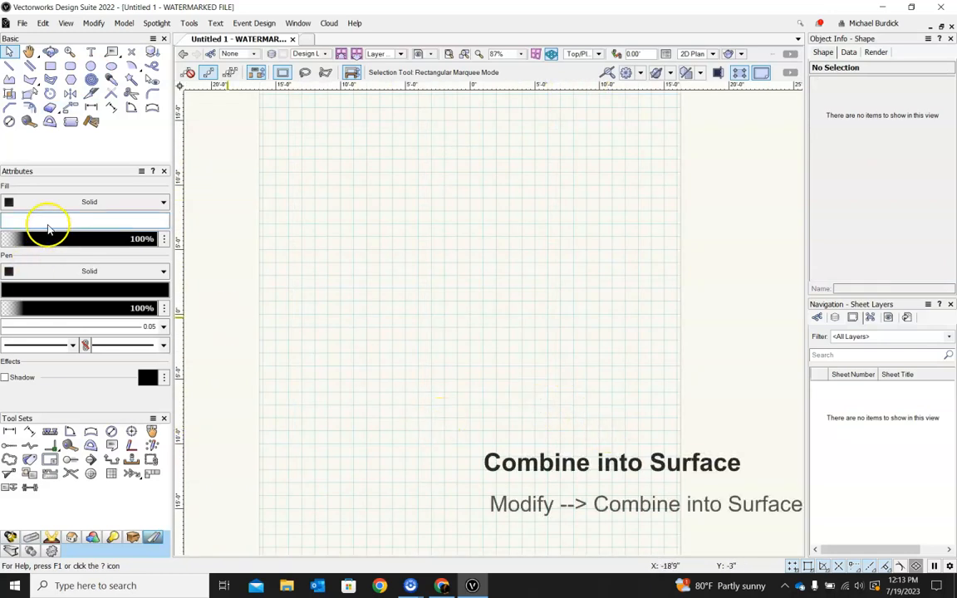
left_click(50, 65)
left_click(425, 208)
left_click(641, 433)
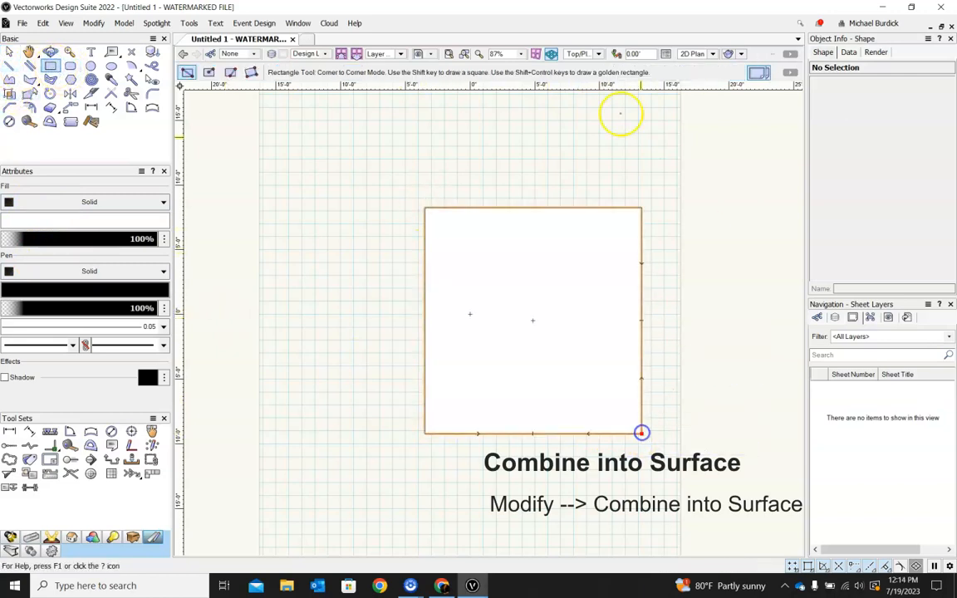
Step: Draw three slanted lines, the first about 26'4" and the last about 24'2" long, crossing the rectangle's upper-left, lower-left and upper-right corner areas
left_click(553, 179)
left_click(303, 406)
left_click(350, 301)
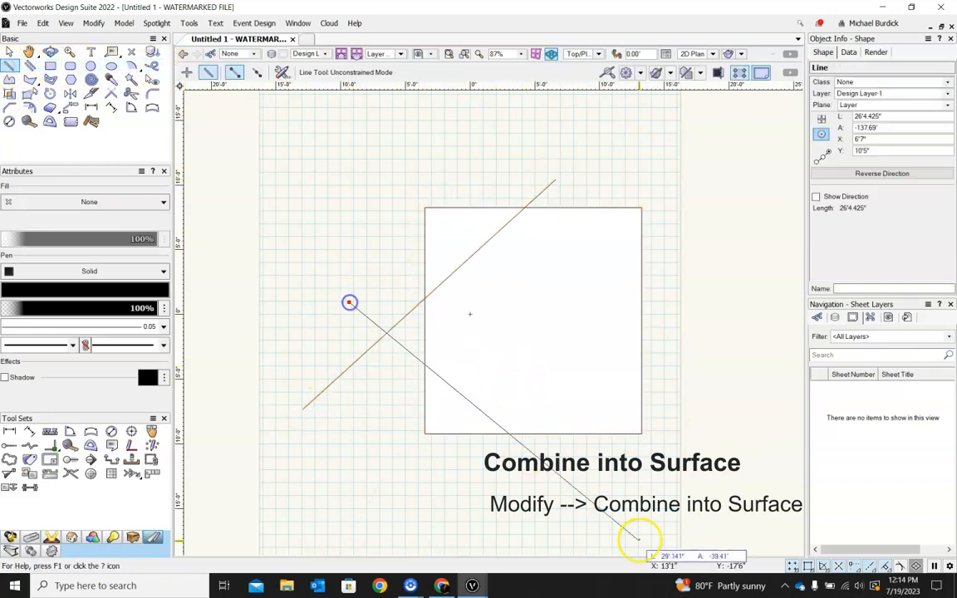
left_click(591, 506)
left_click(581, 163)
left_click(700, 449)
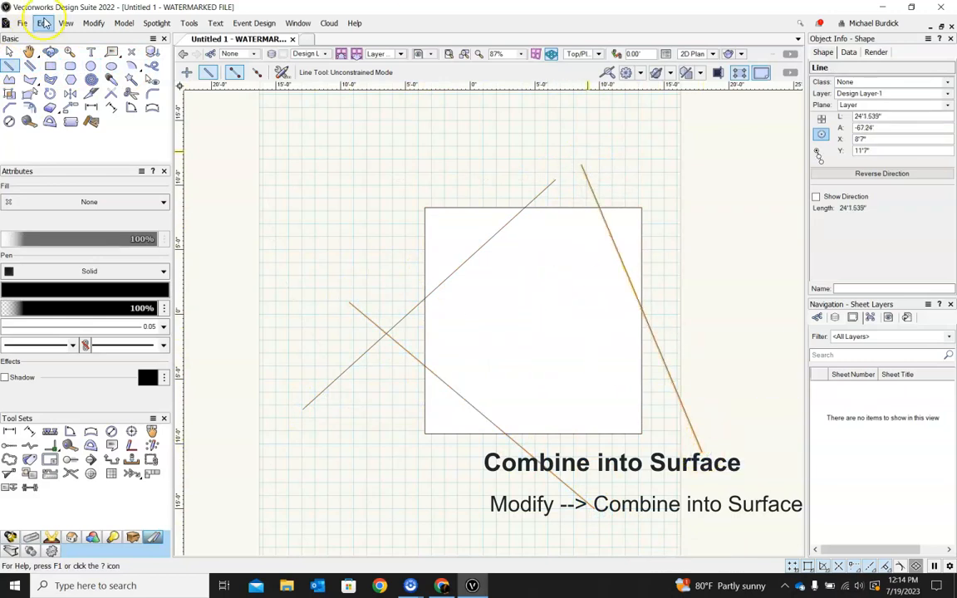
Step: Combine the rectangle and lines into a surface at the small triangle outside the rectangle's left edge, and move that triangle to the upper left
left_click(93, 22)
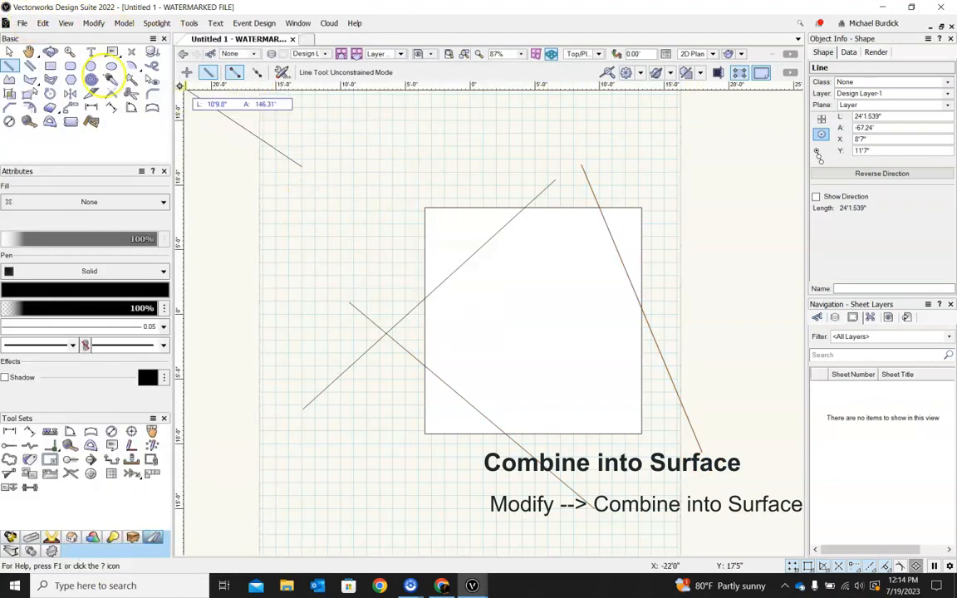
left_click(9, 51)
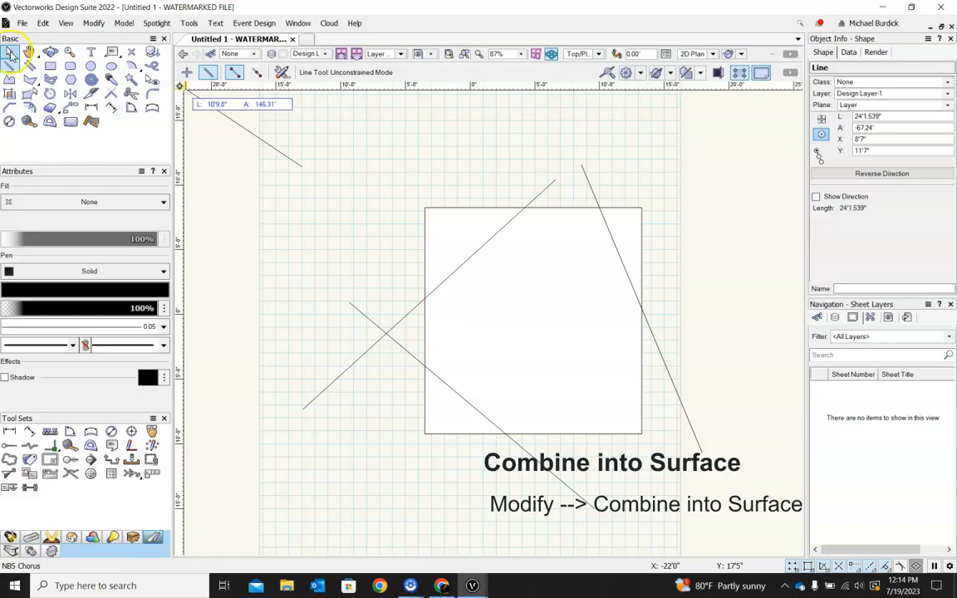
left_click(453, 232)
left_click_drag(317, 139, 735, 478)
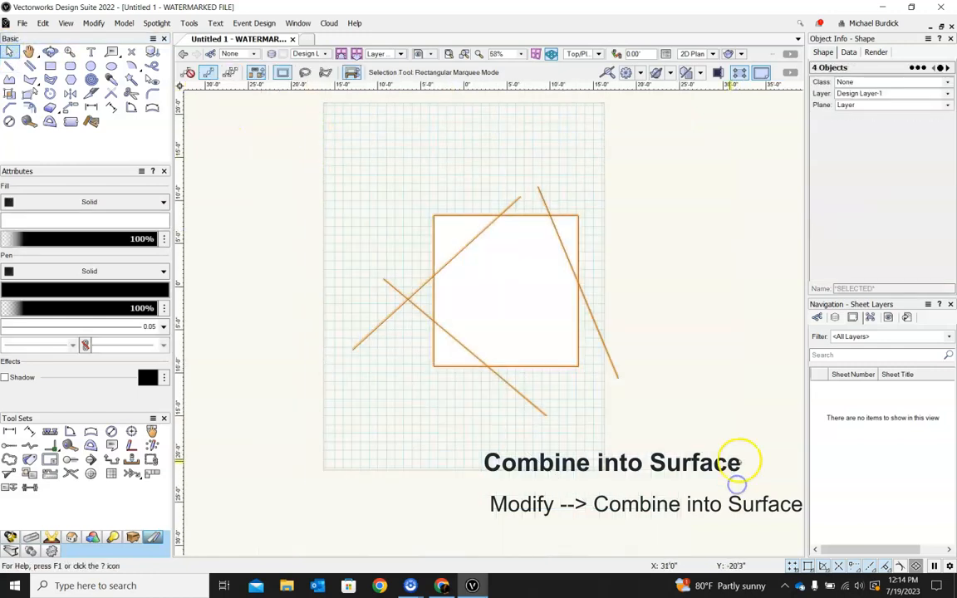
left_click(93, 22)
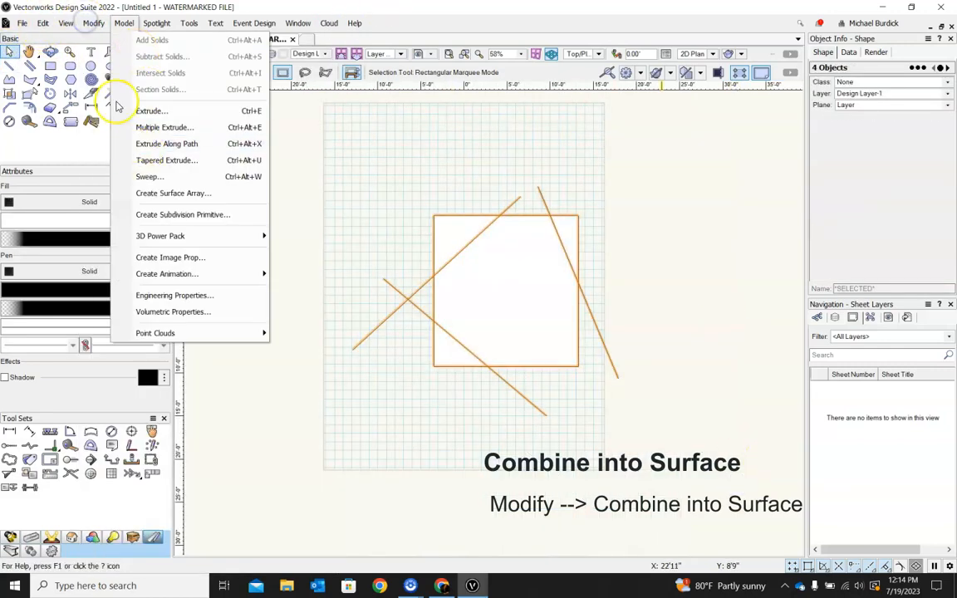
left_click(139, 258)
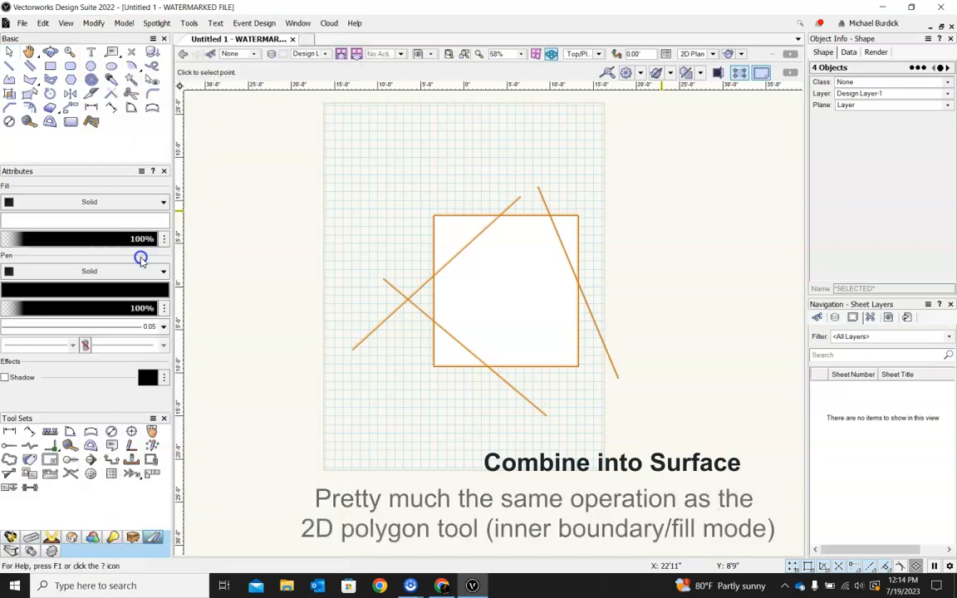
scroll(506, 278, "up", 2)
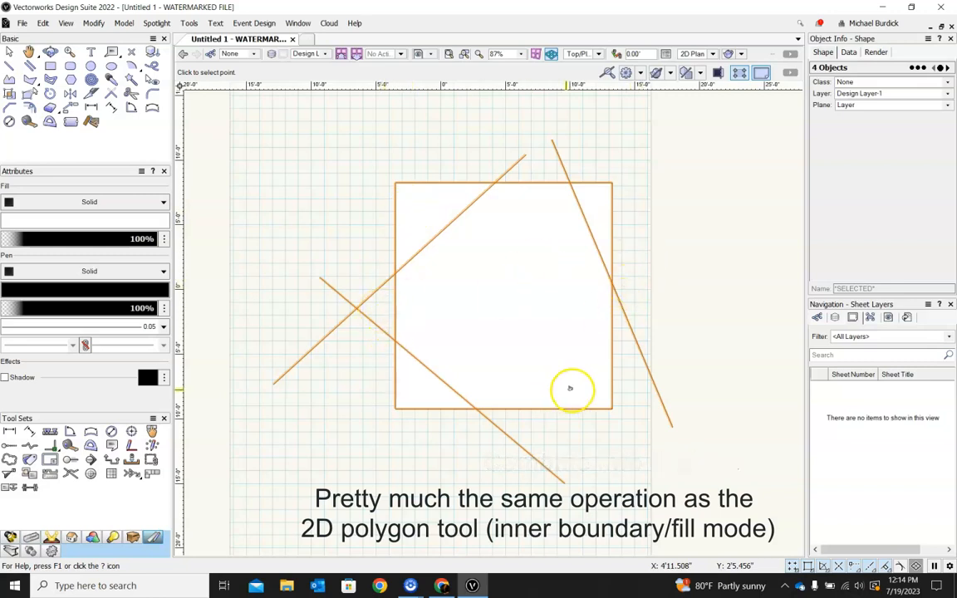
left_click(380, 305)
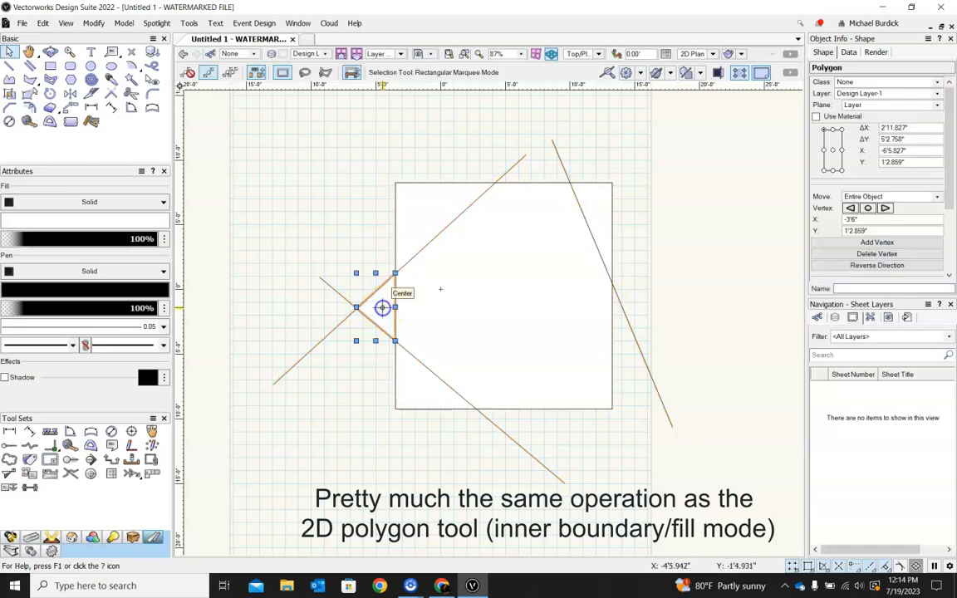
left_click(11, 52)
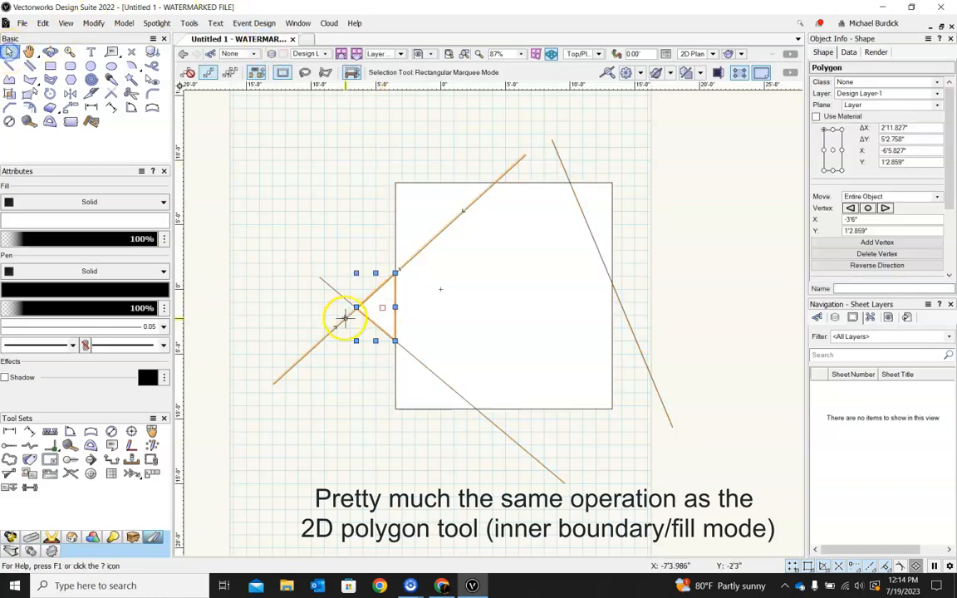
left_click_drag(389, 306, 304, 158)
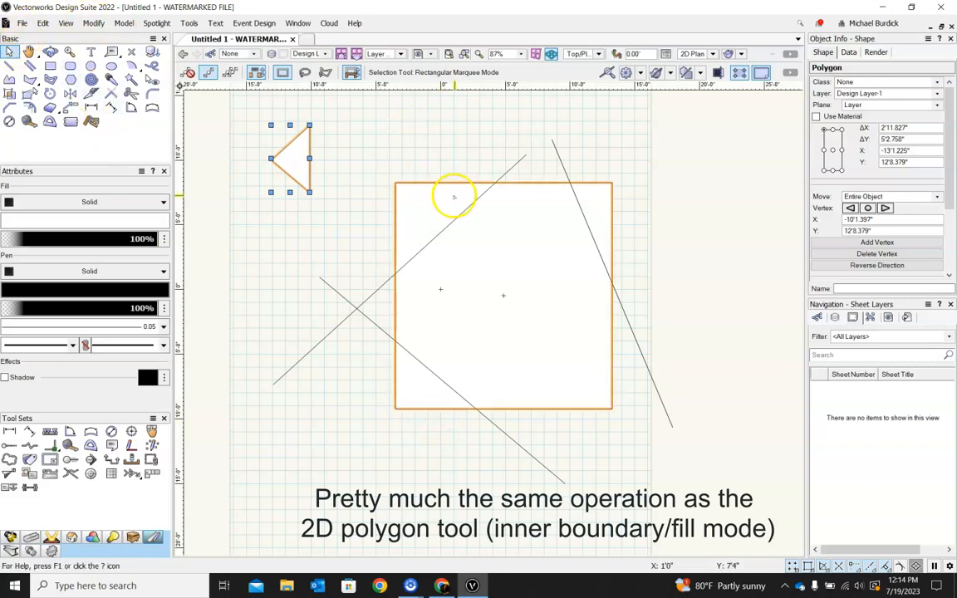
Step: Select all objects, combine them into a surface over the central area inside the rectangle, and move that surface out to the left
scroll(555, 189, "down", 3)
left_click_drag(684, 117, 336, 375)
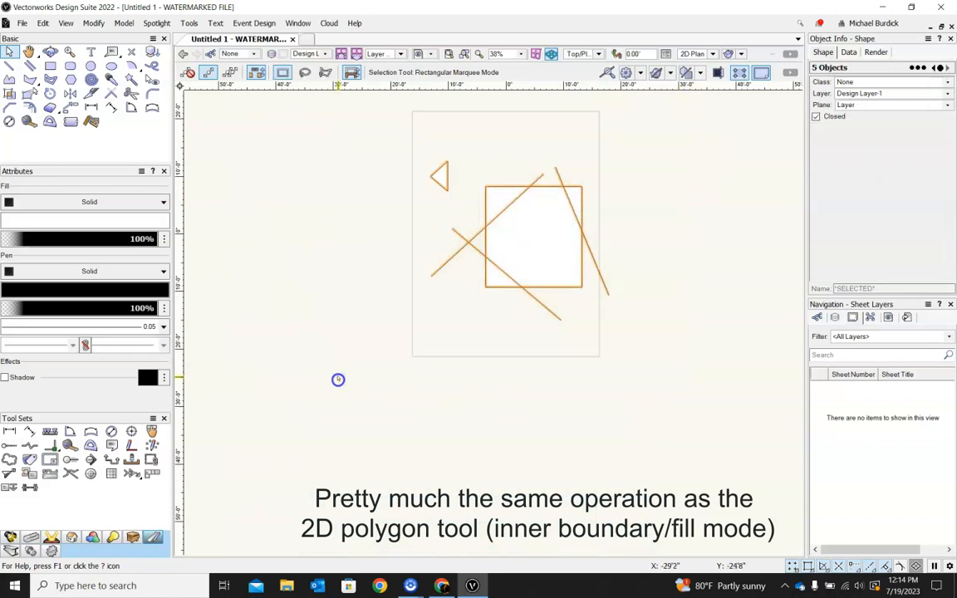
left_click(95, 24)
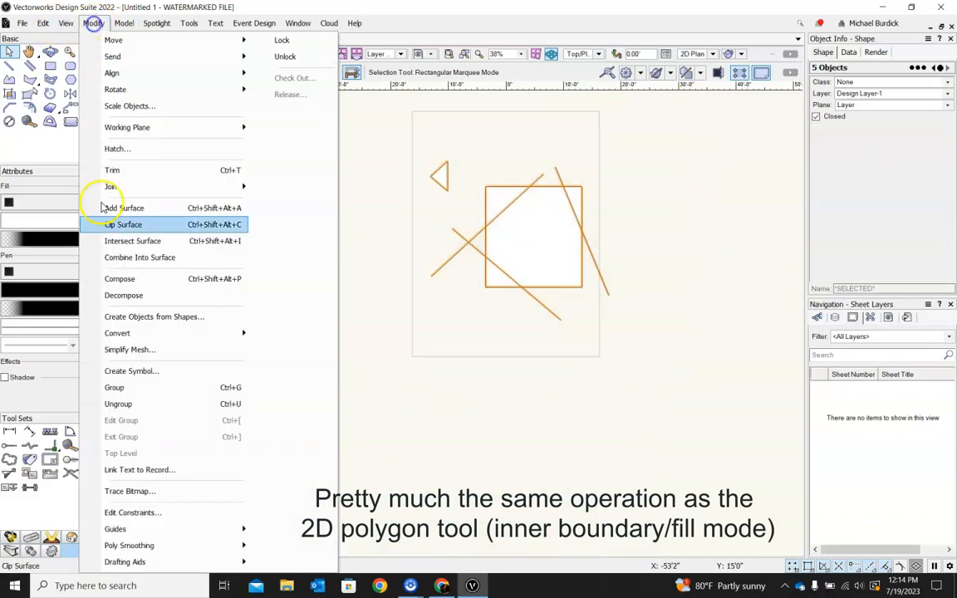
left_click(133, 256)
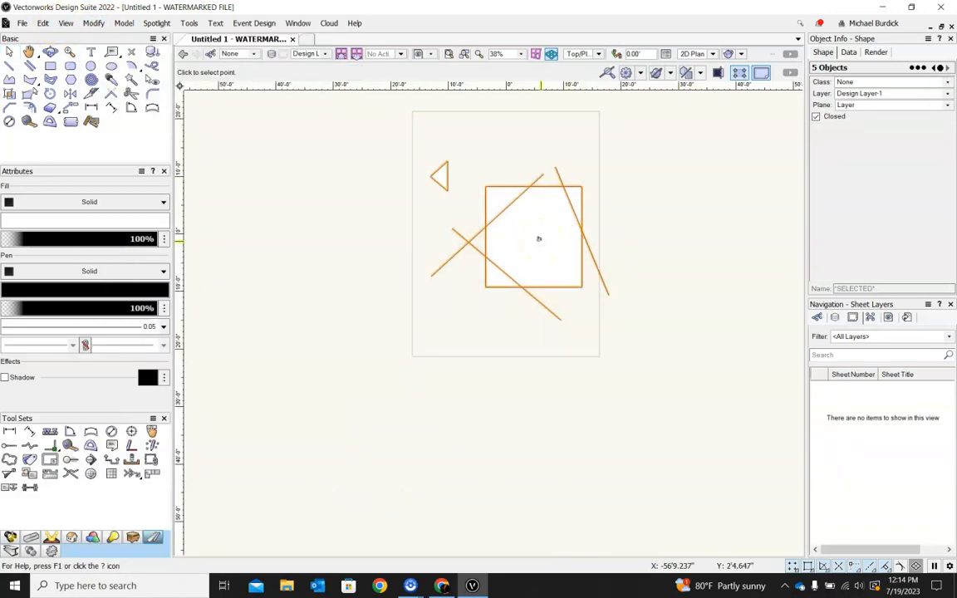
left_click(538, 239)
left_click(10, 50)
left_click_drag(536, 239, 338, 212)
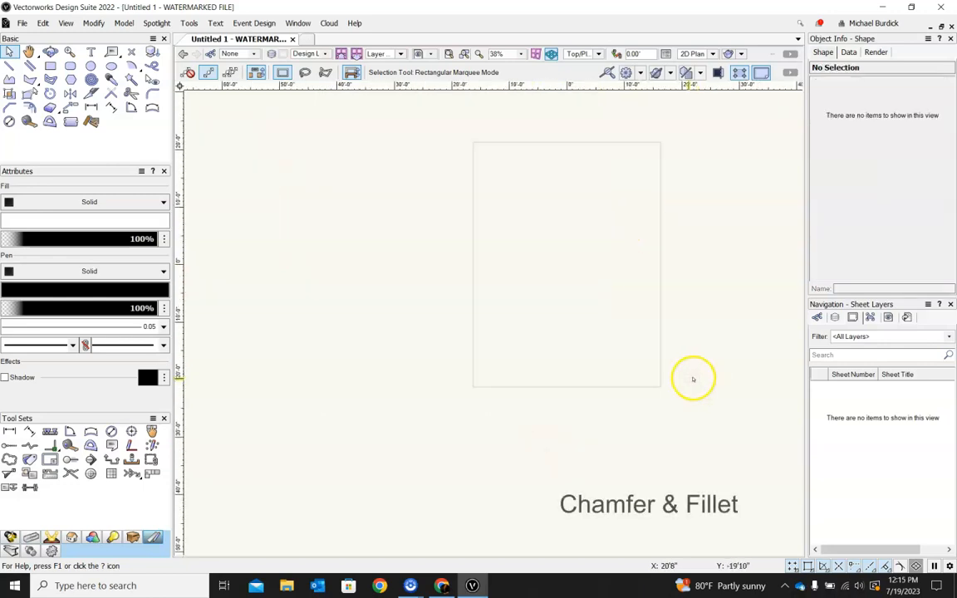
Step: Draw a rectangle about 10'9" wide and 8'10" high in the upper part of the page
left_click(50, 66)
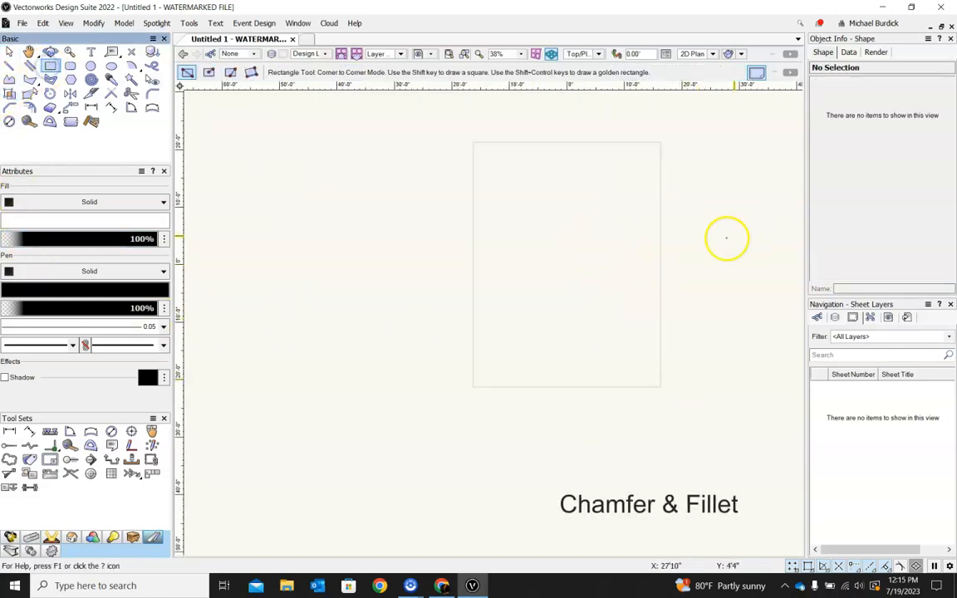
scroll(707, 246, "up", 2)
left_click(410, 191)
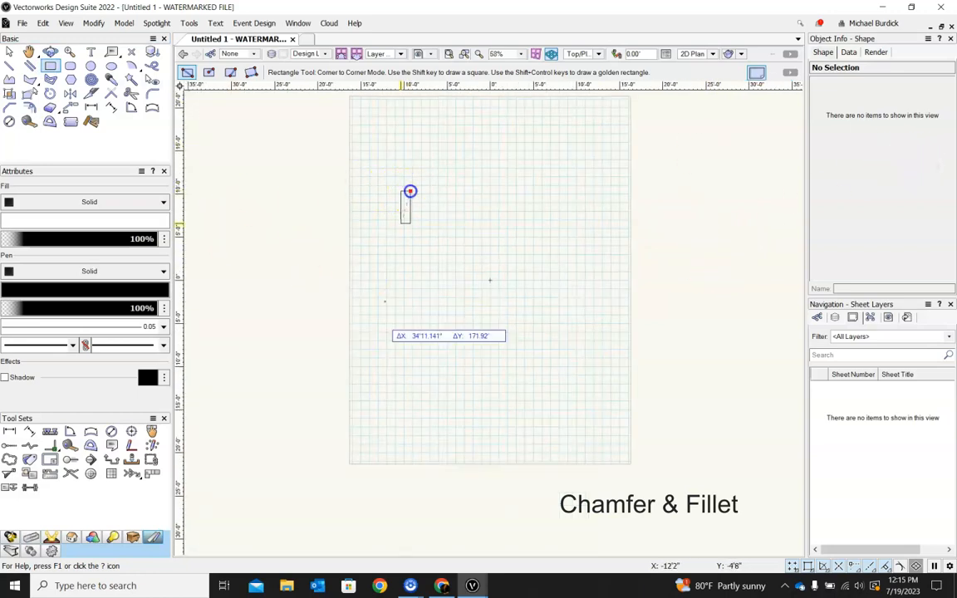
left_click(500, 266)
Step: Round the rectangle's upper-left corner with a 4'0" radius fillet in Trim Mode, and undo the fillet
scroll(416, 220, "up", 3)
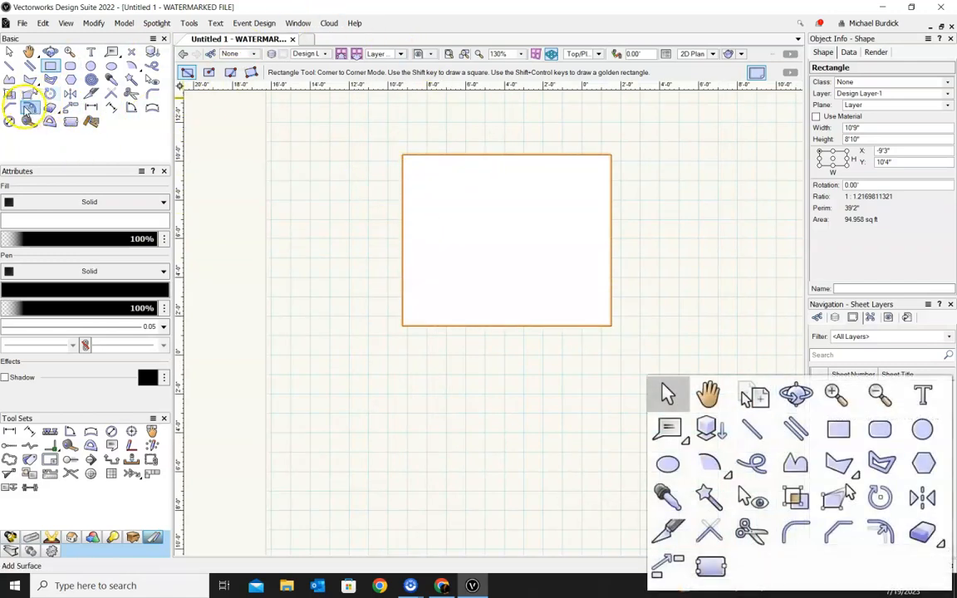
left_click(152, 93)
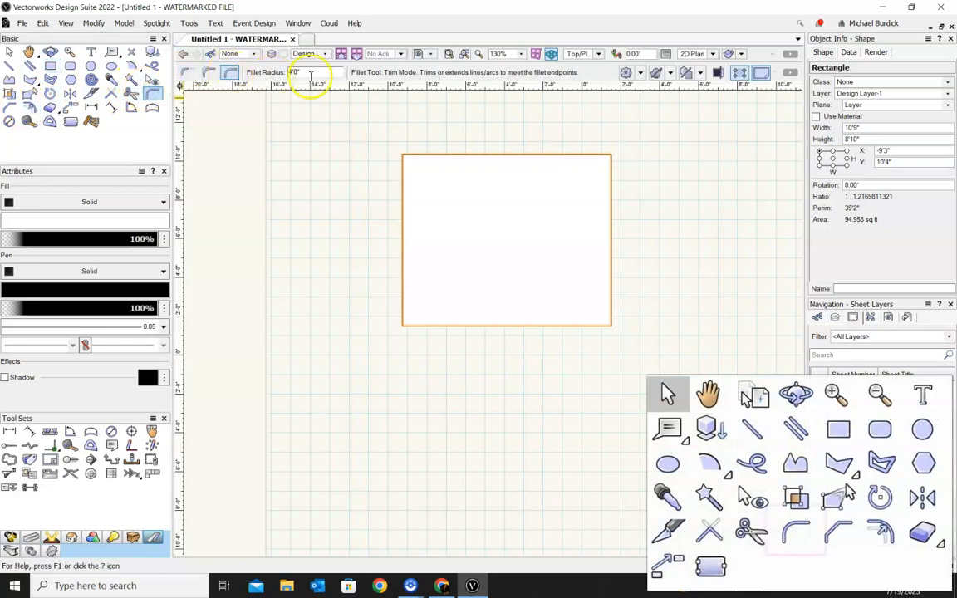
left_click_drag(317, 75, 233, 76)
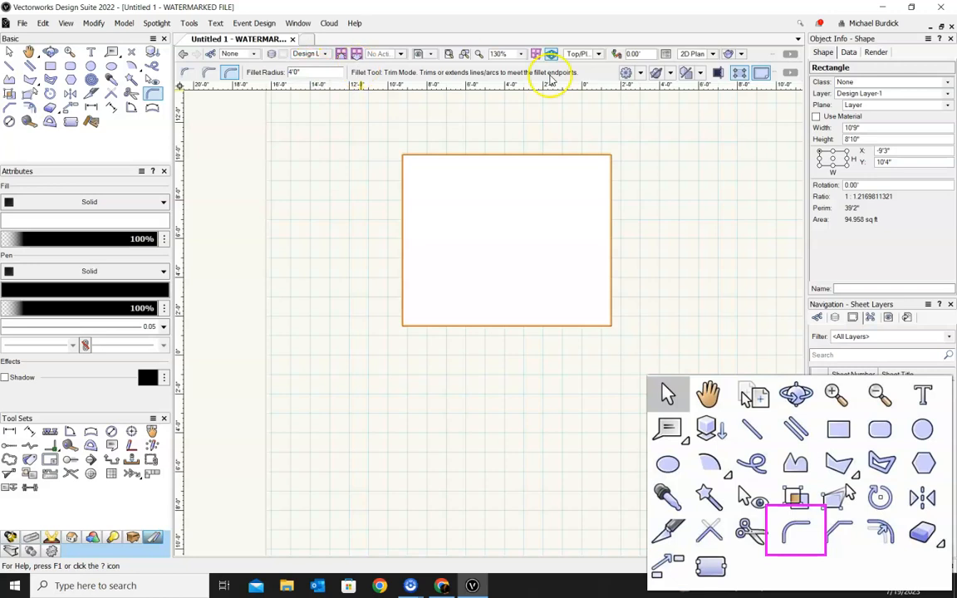
left_click(433, 155)
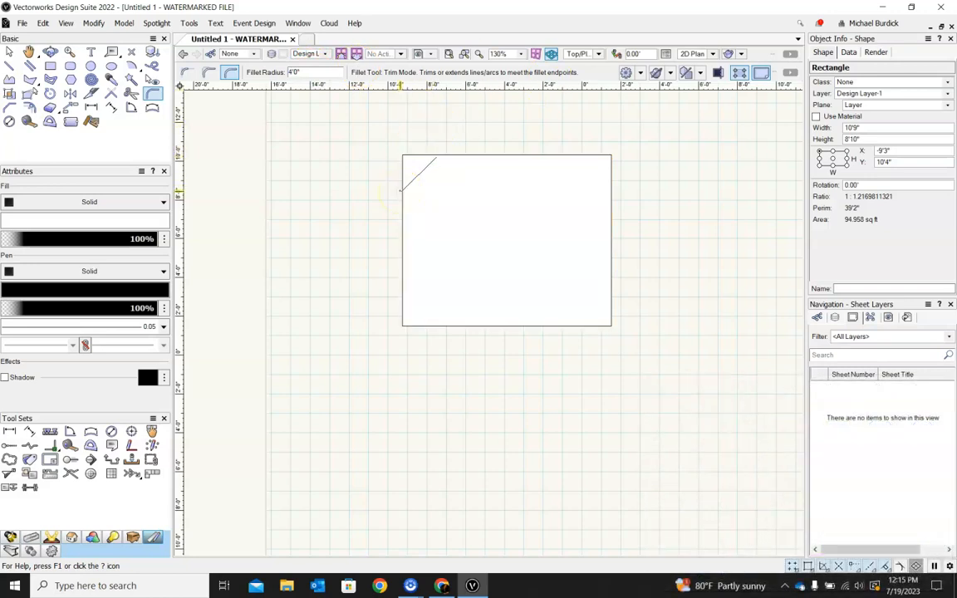
left_click(399, 191)
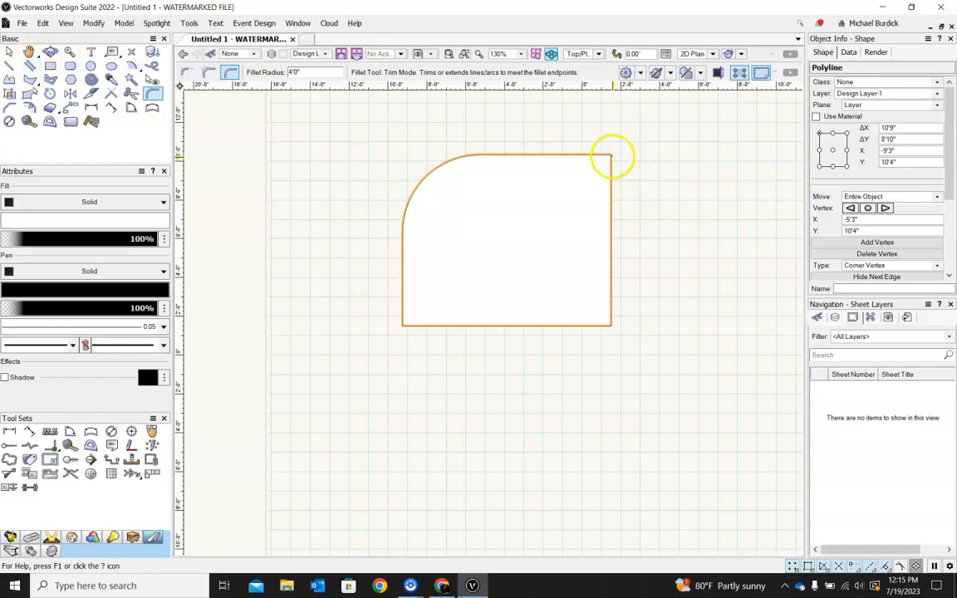
key("ctrl+z")
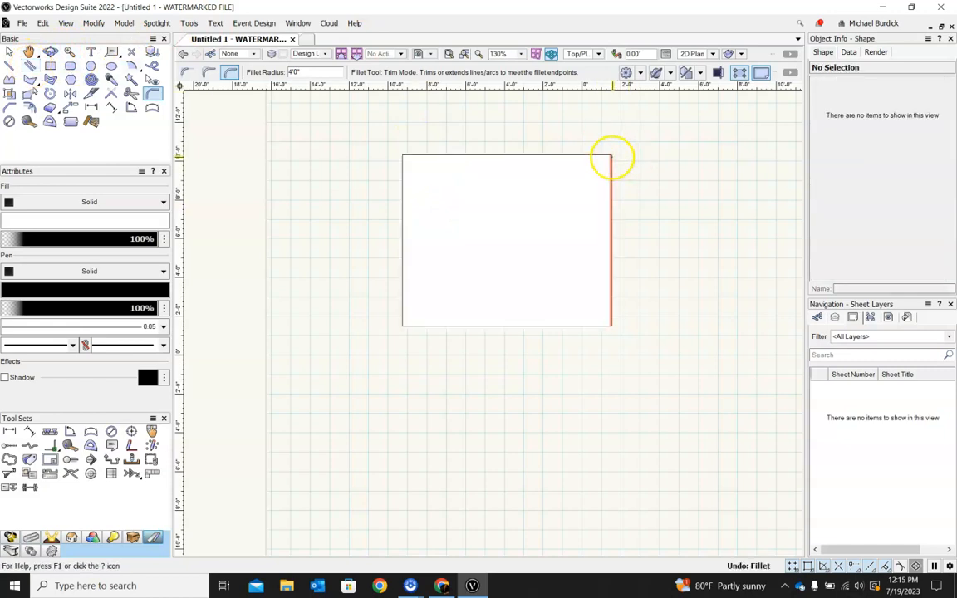
Step: Reshape the rectangle by pulling its upper-left corner outward to about X -14'10", Y 12'9"
left_click(11, 53)
double_click(401, 154)
left_click_drag(401, 154, 293, 108)
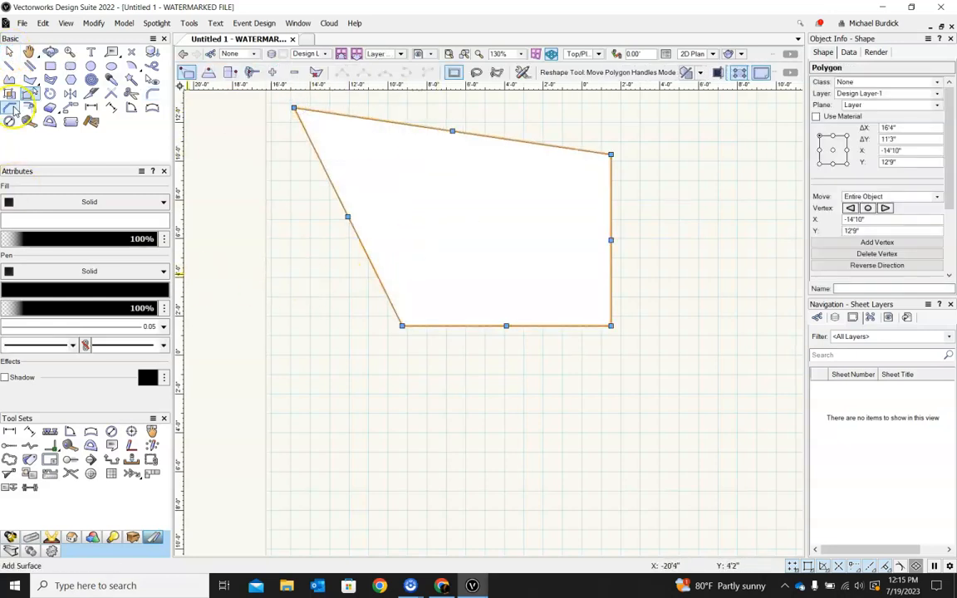
Step: Fillet the stretched upper-left corner of the polygon with a 4'0" radius in Trim Mode
left_click(152, 93)
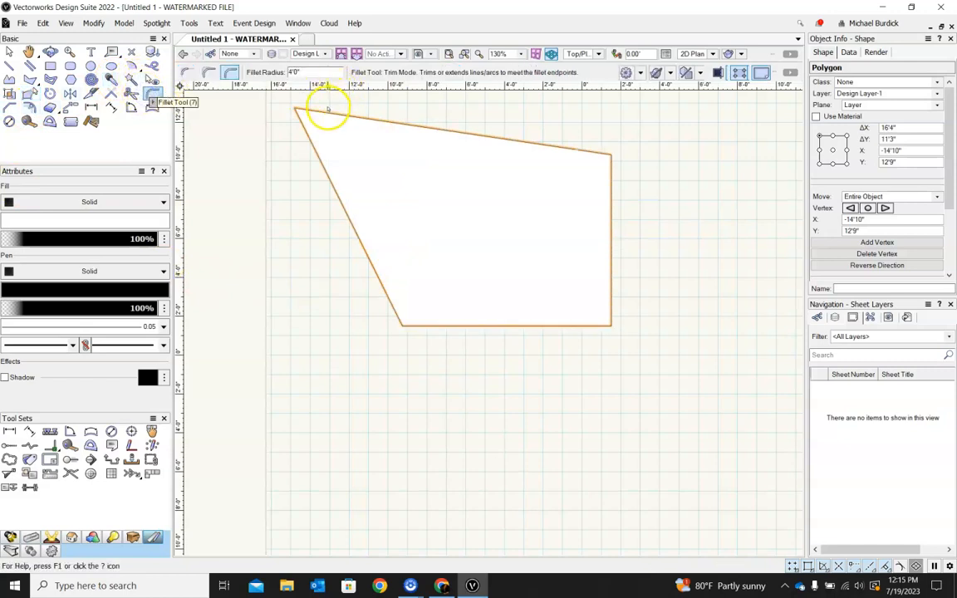
left_click(327, 109)
left_click(306, 131)
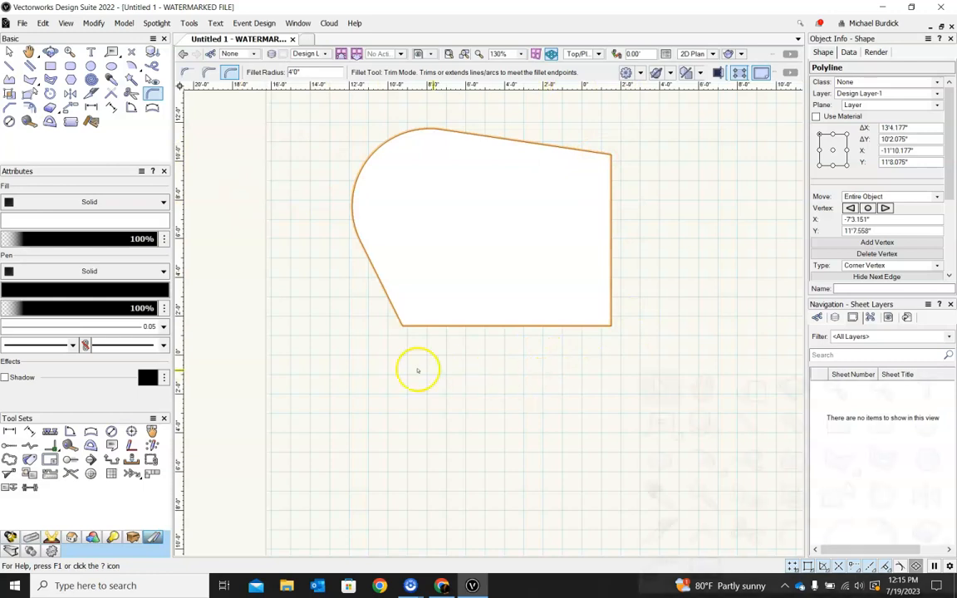
Step: Chamfer the polyline's lower-right corner in Trim Mode with both line lengths at 4'0", and undo the chamfer
left_click(9, 107)
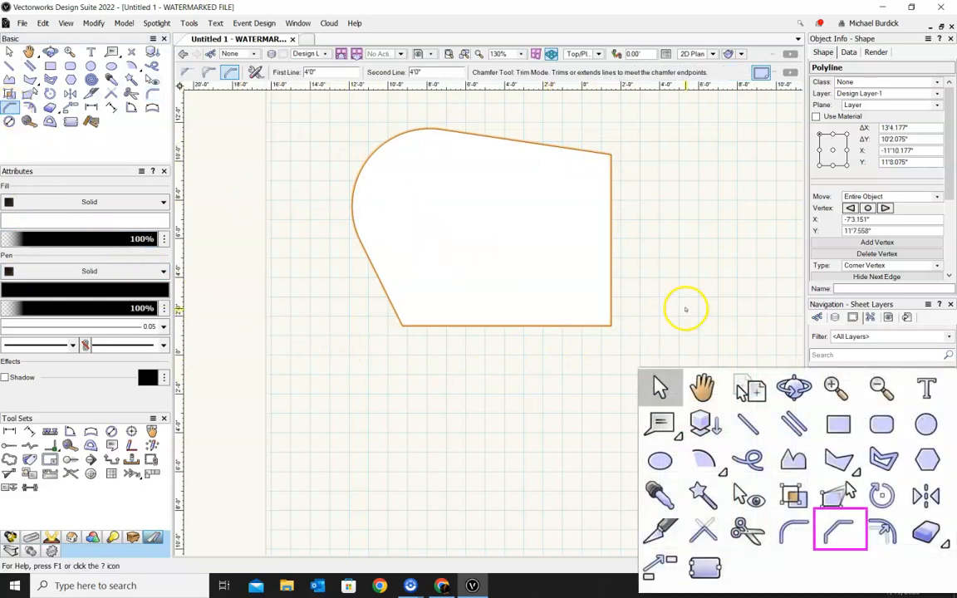
left_click(607, 250)
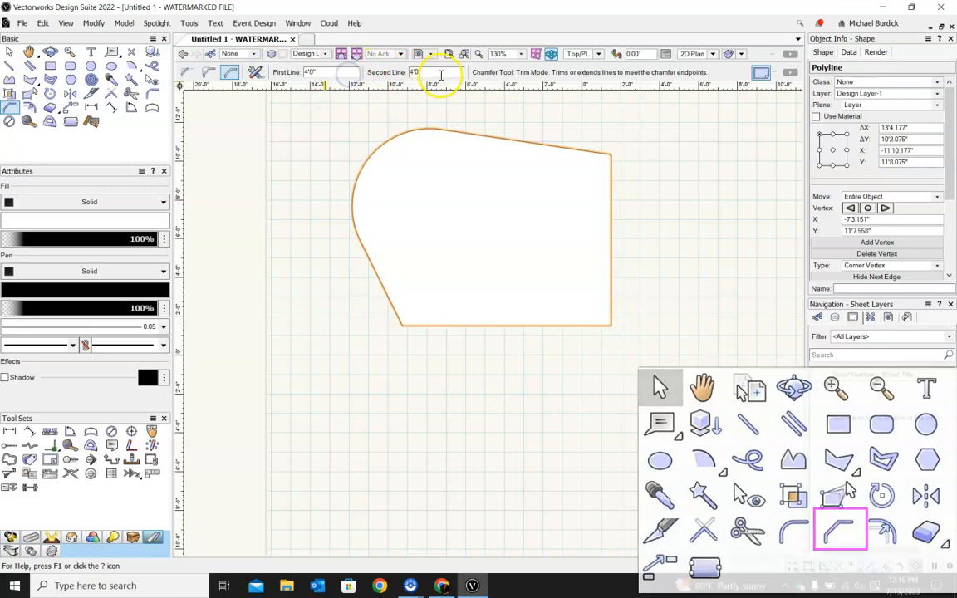
left_click_drag(438, 74, 389, 66)
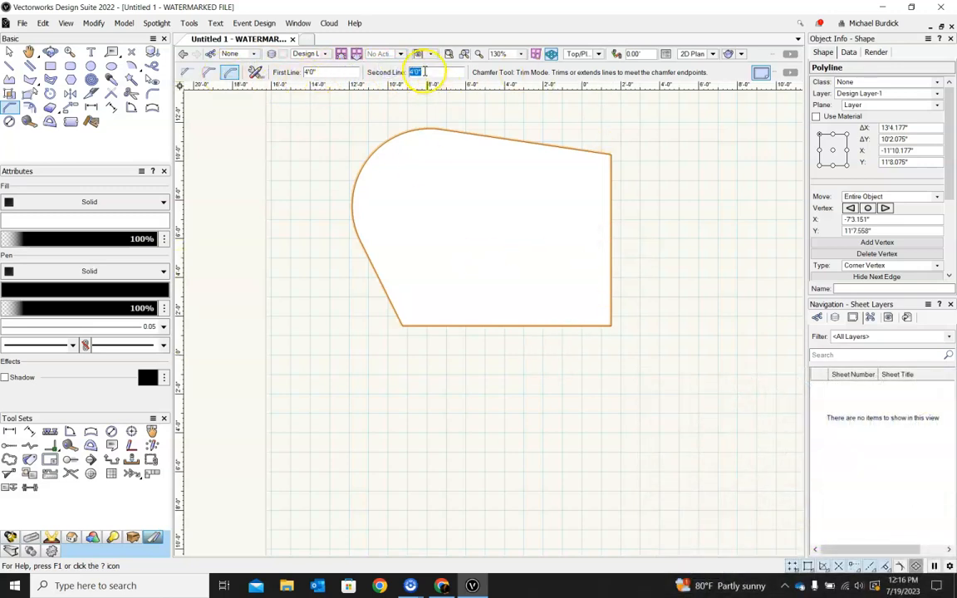
left_click(610, 257)
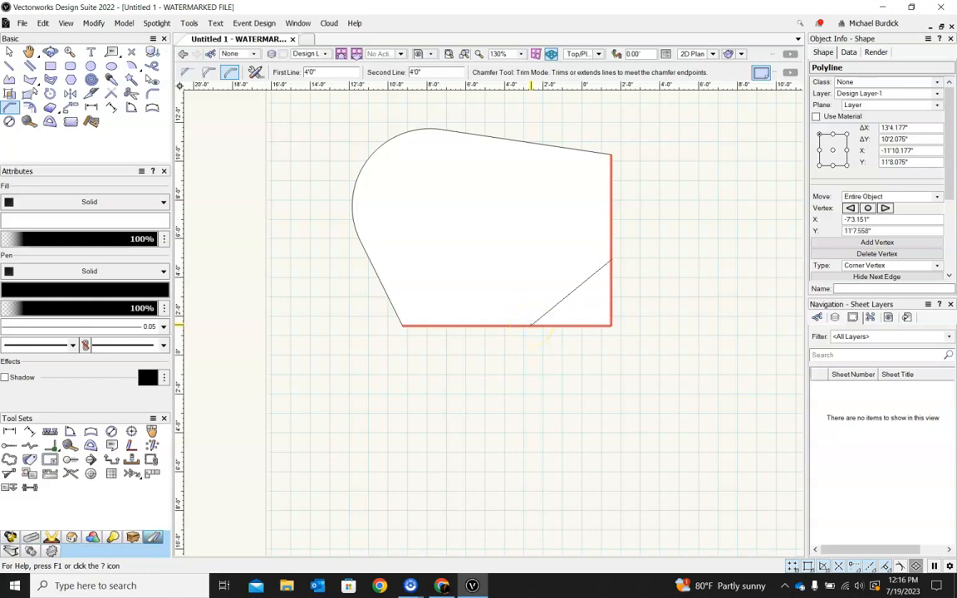
left_click(532, 325)
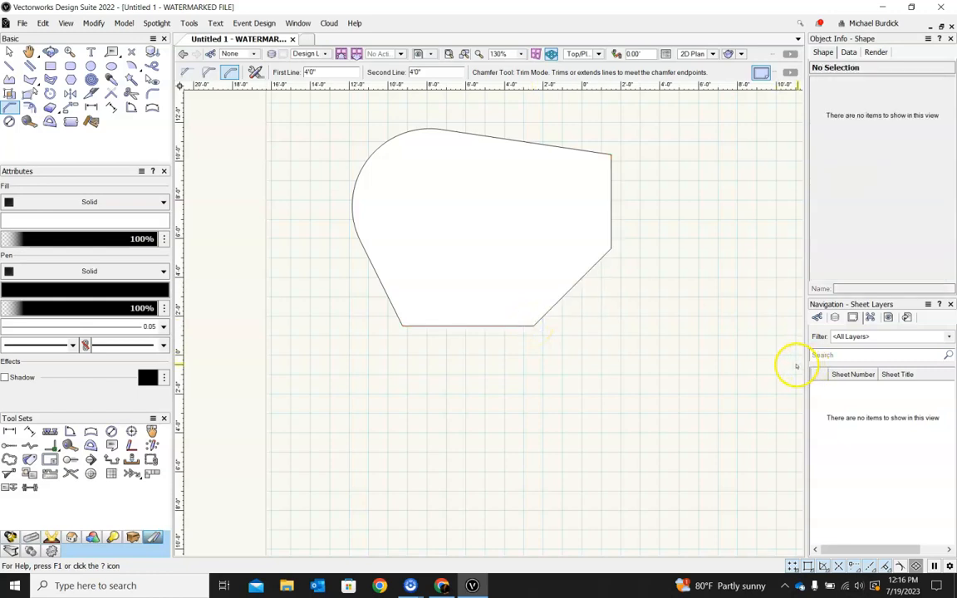
key("ctrl+z")
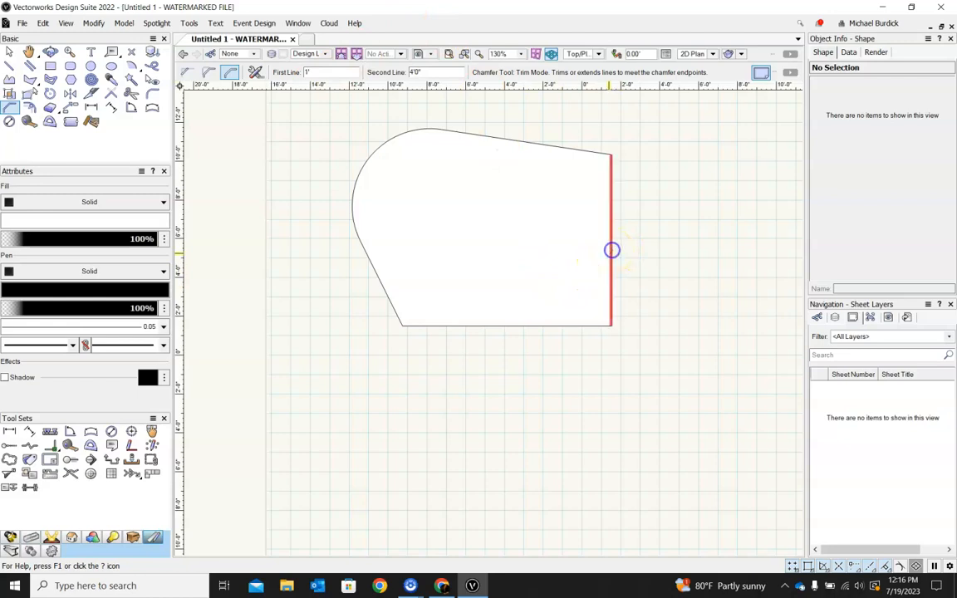
Step: Chamfer the lower-right corner in Trim Mode with a 1' first line and 4'0" second line, and try the upper-right corner too
left_click(530, 325)
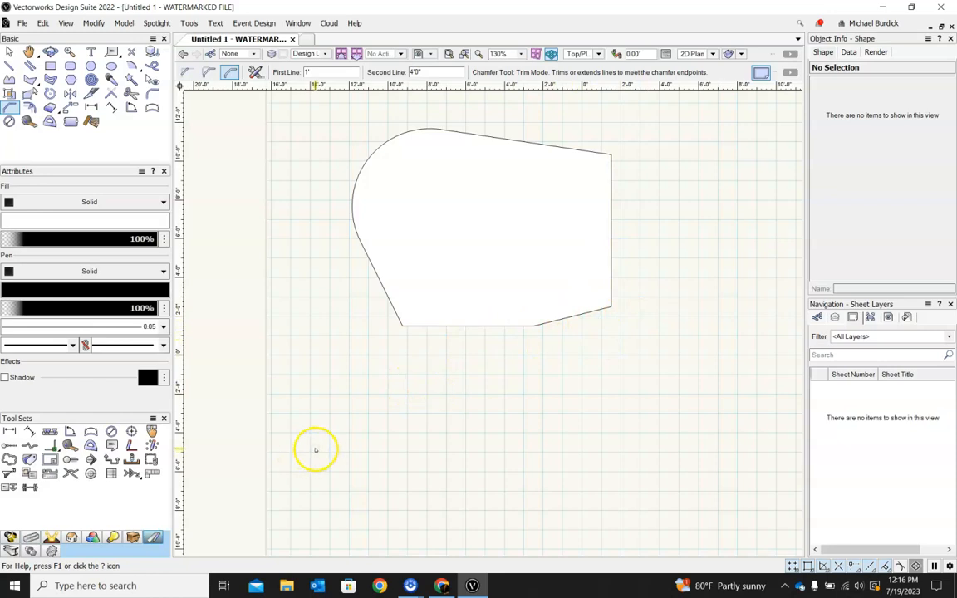
left_click(563, 150)
left_click(611, 206)
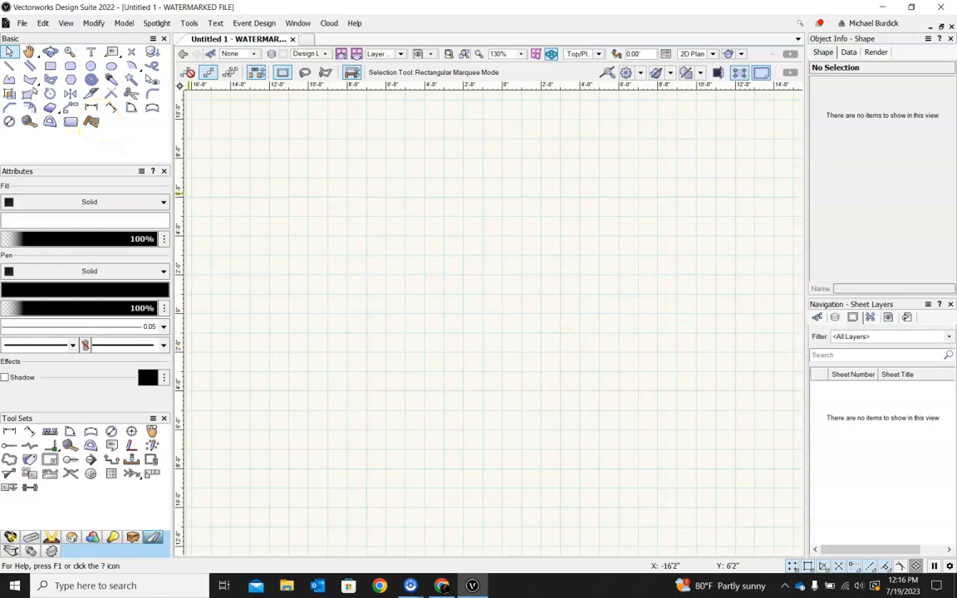
Step: Draw a rectangle about 12'0" wide and 6'11" high, and reshape its upper-left corner outward to about X -8'9", Y 8'11"
left_click(49, 65)
left_click(404, 245)
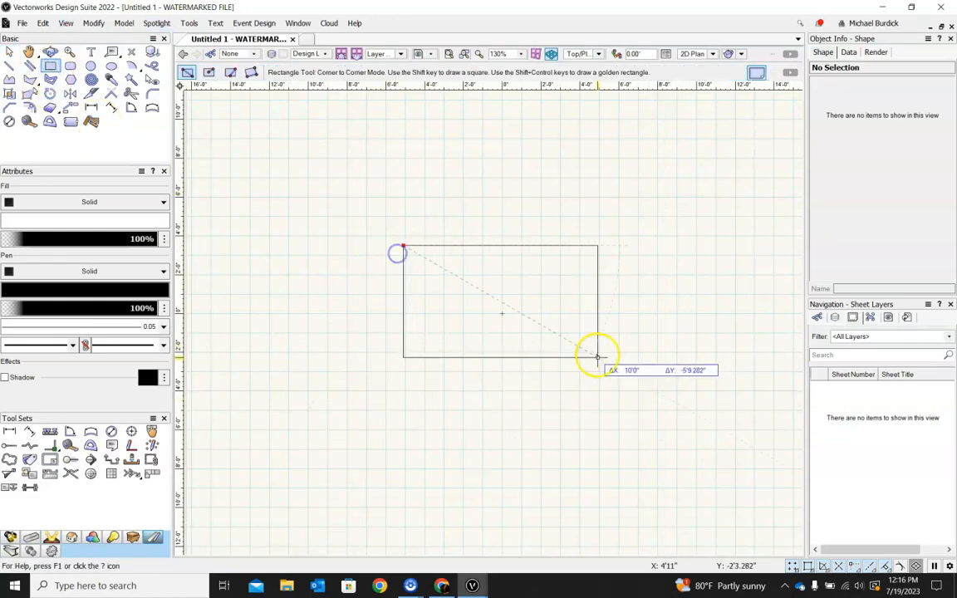
left_click(638, 380)
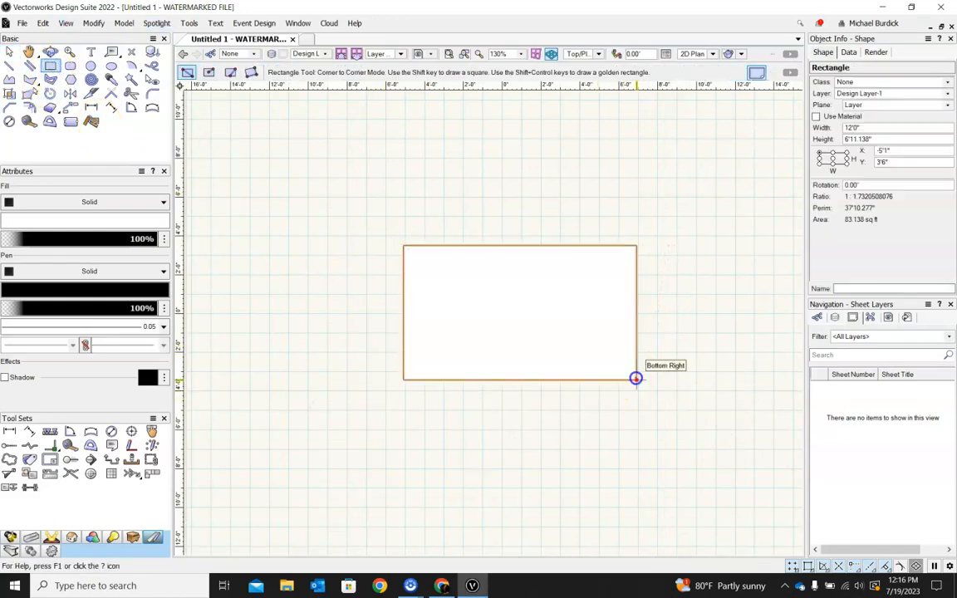
left_click(30, 93)
left_click_drag(403, 245, 332, 140)
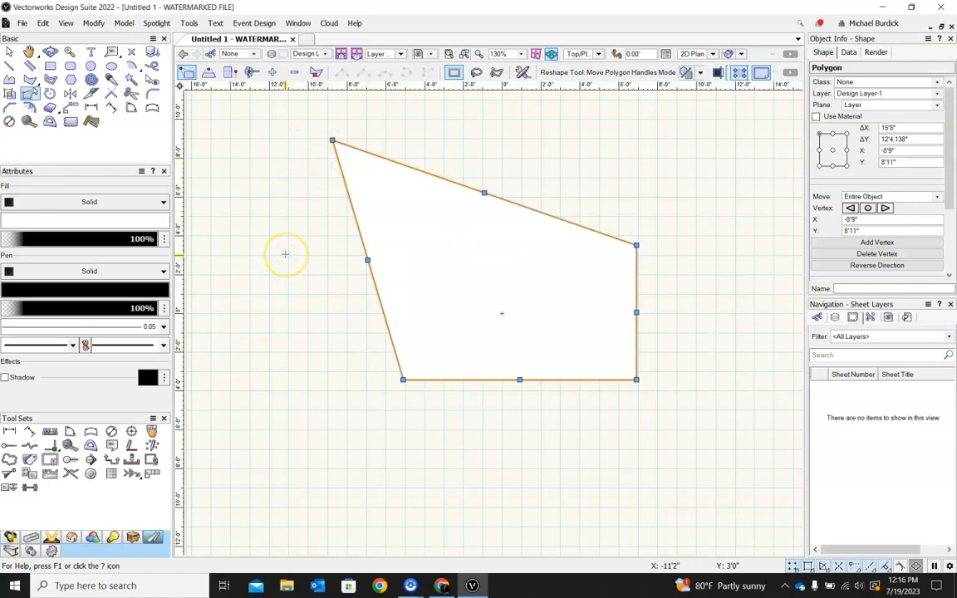
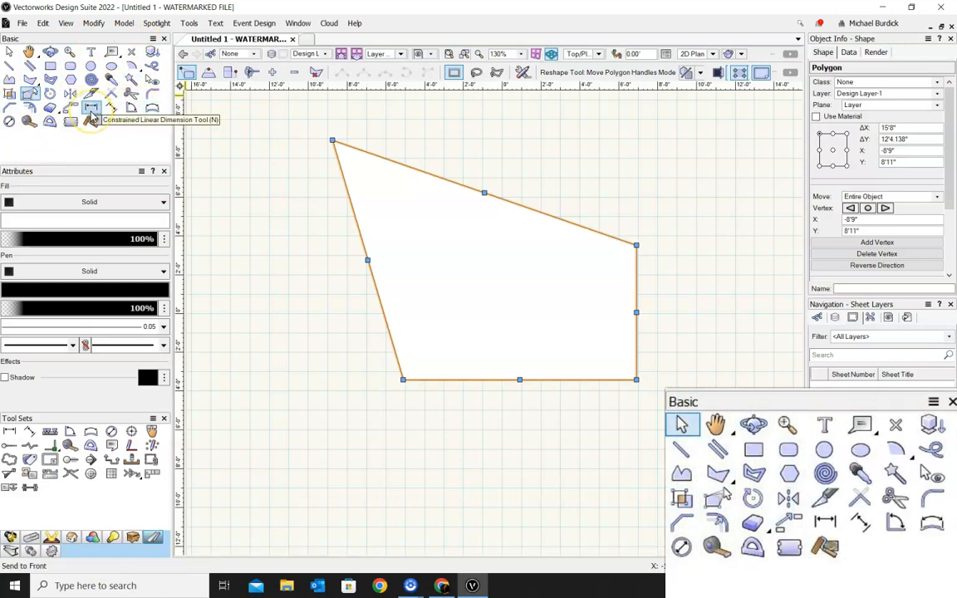
left_click(92, 108)
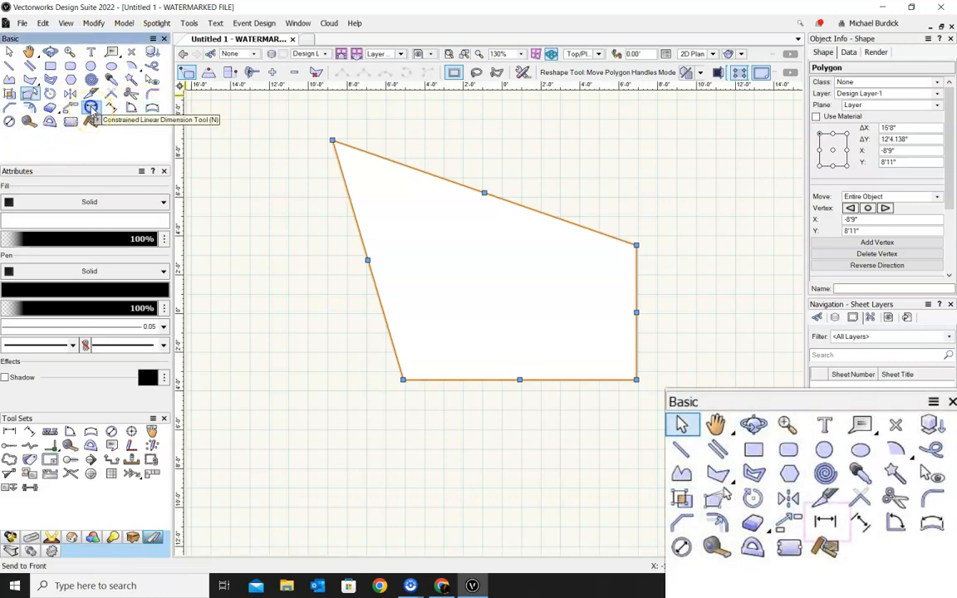
left_click(331, 140)
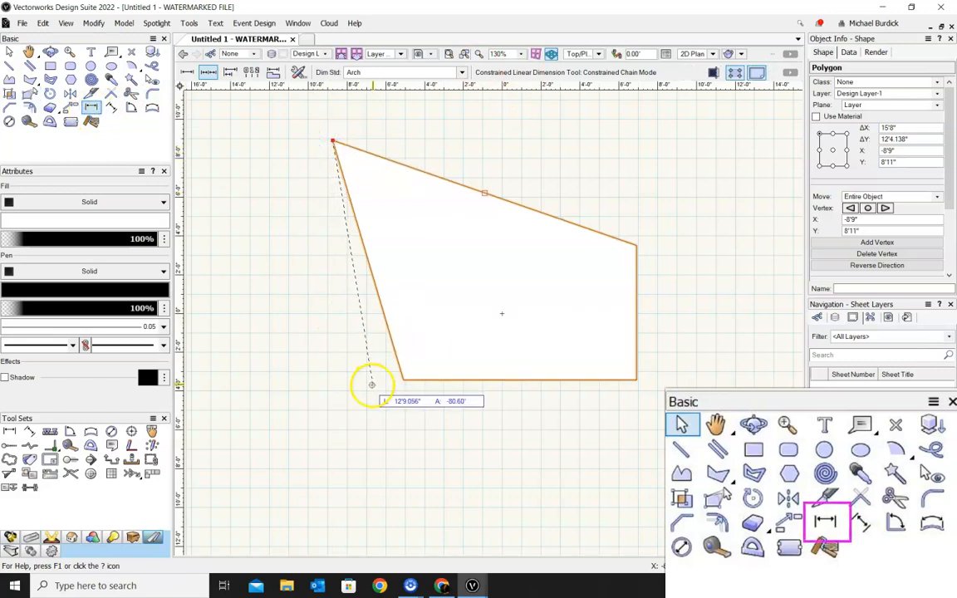
left_click(402, 380)
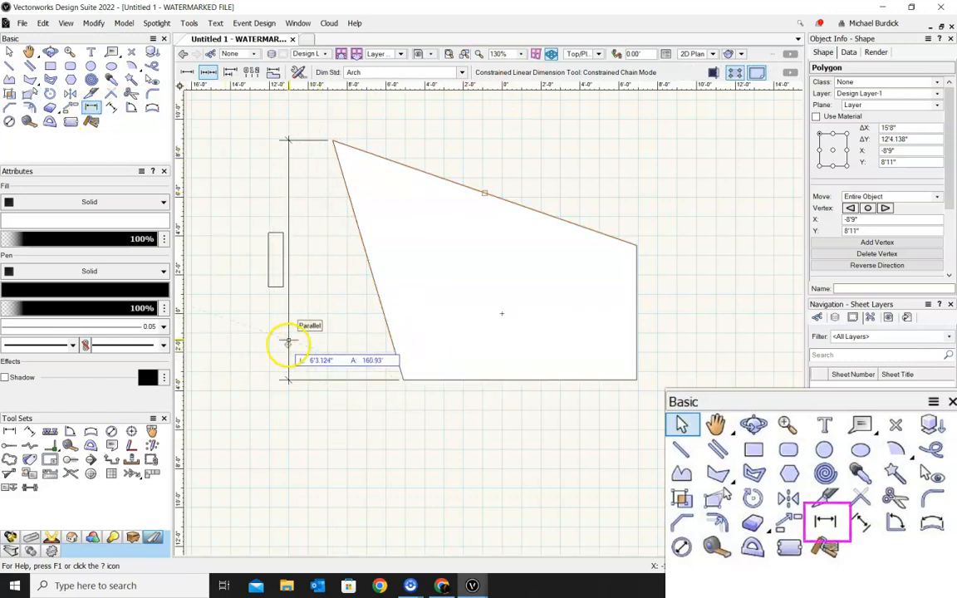
left_click(254, 340)
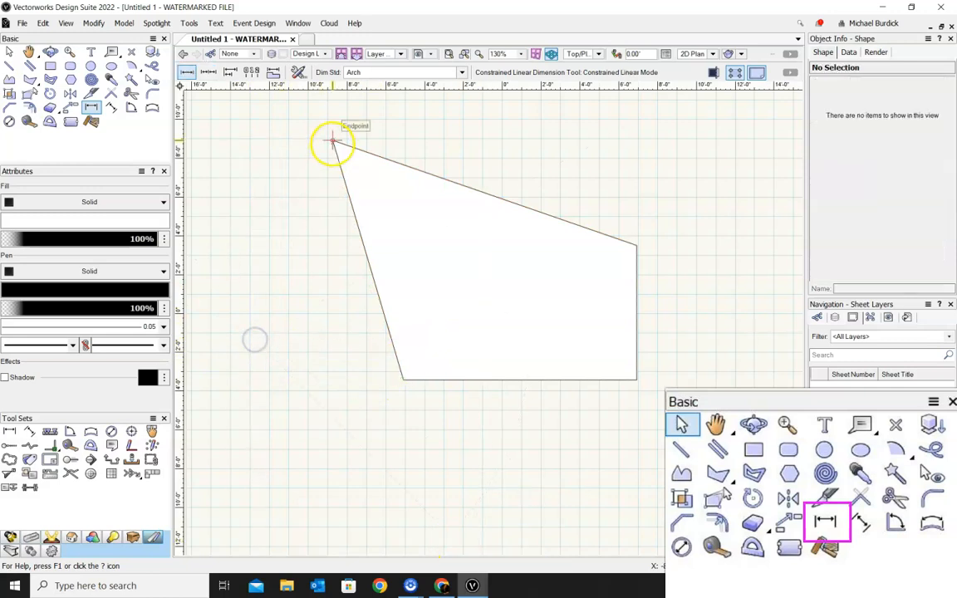
Step: Place a vertical constrained linear dimension between the ends of the polygon's slanted left edge, offset about 3'4"
left_click(332, 142)
left_click(403, 380)
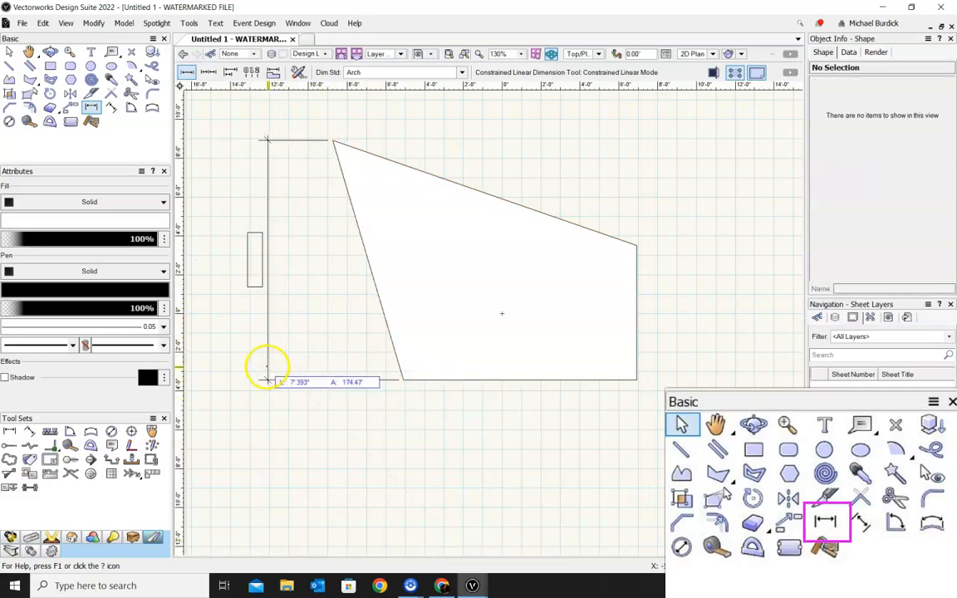
left_click(267, 367)
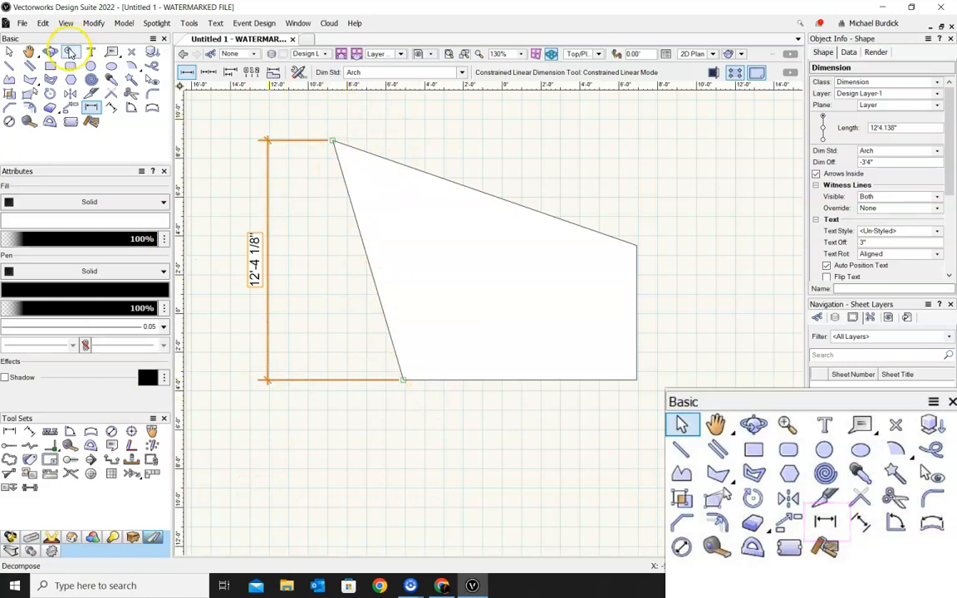
Step: Add an unconstrained linear dimension parallel to the polygon's slanted left edge, offset about 11'3" outward
left_click(111, 108)
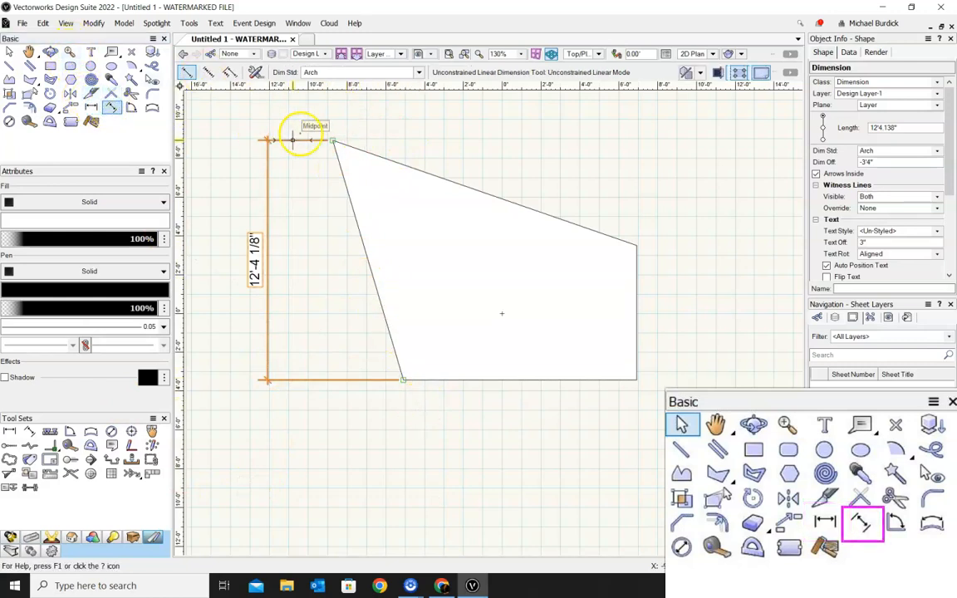
left_click(326, 139)
left_click(401, 380)
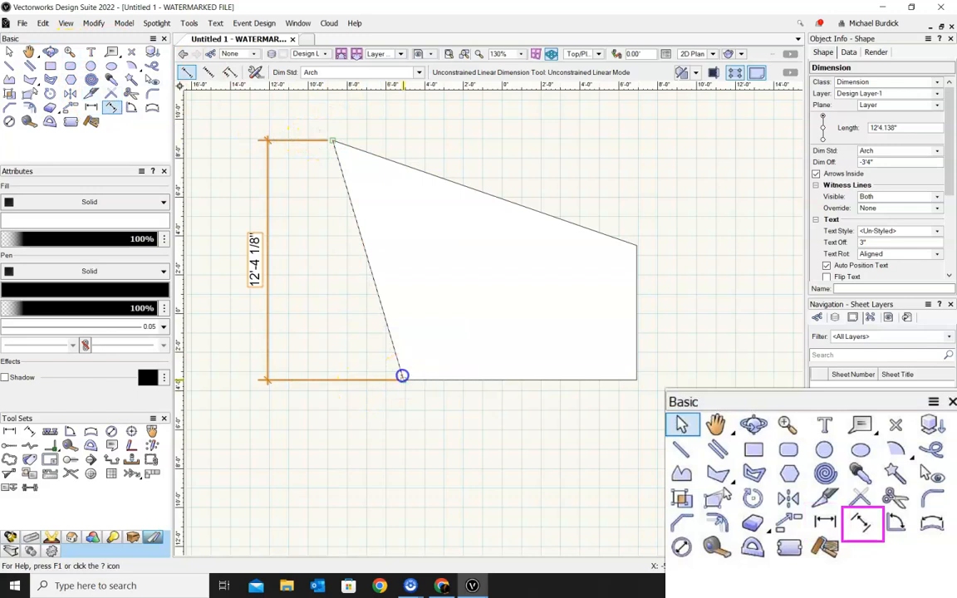
scroll(400, 379, "down", 3)
left_click(309, 392)
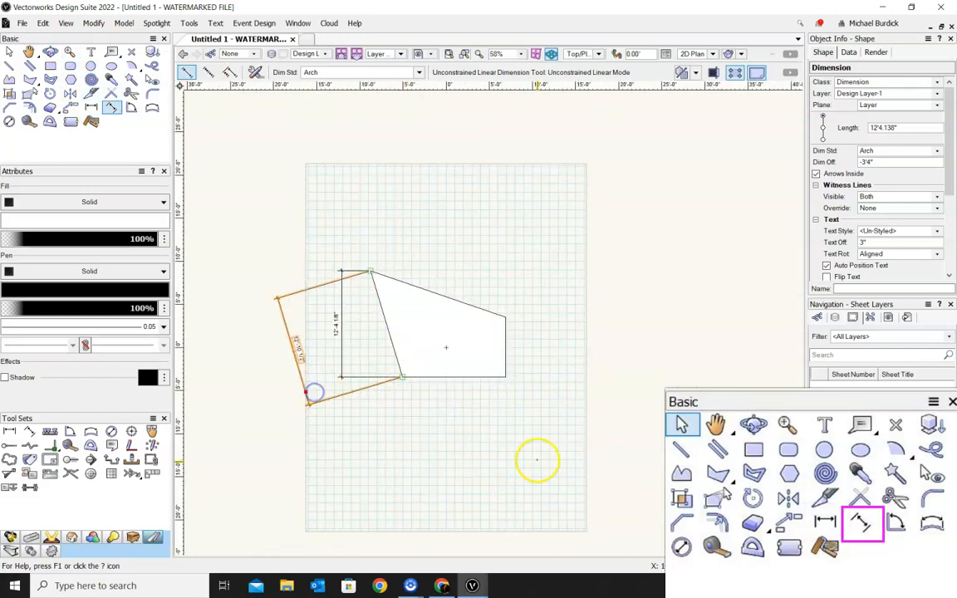
Step: Add an unconstrained linear dimension parallel to the polygon's sloping top edge, offset about 5'4" outward
scroll(429, 281, "up", 3)
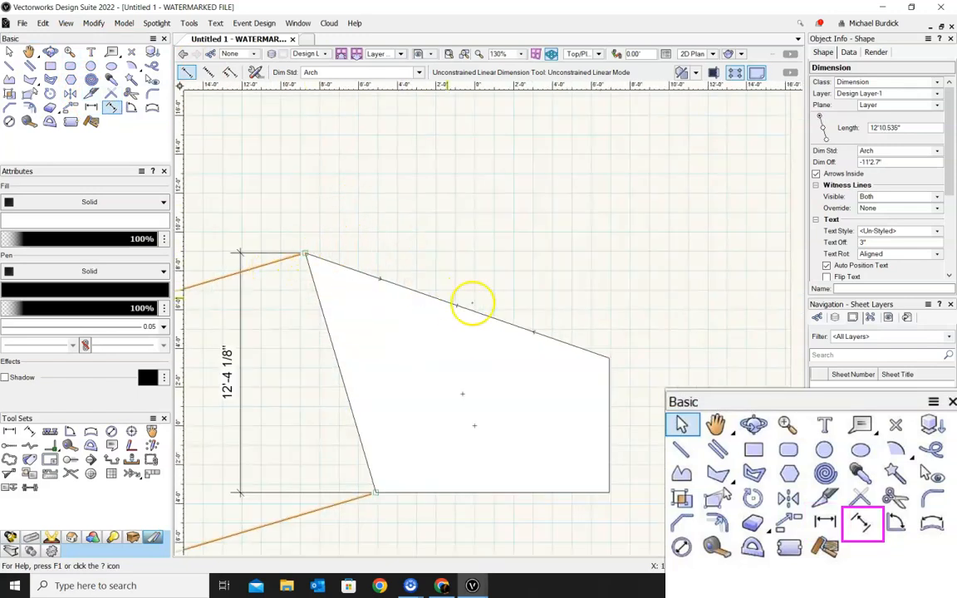
left_click(608, 357)
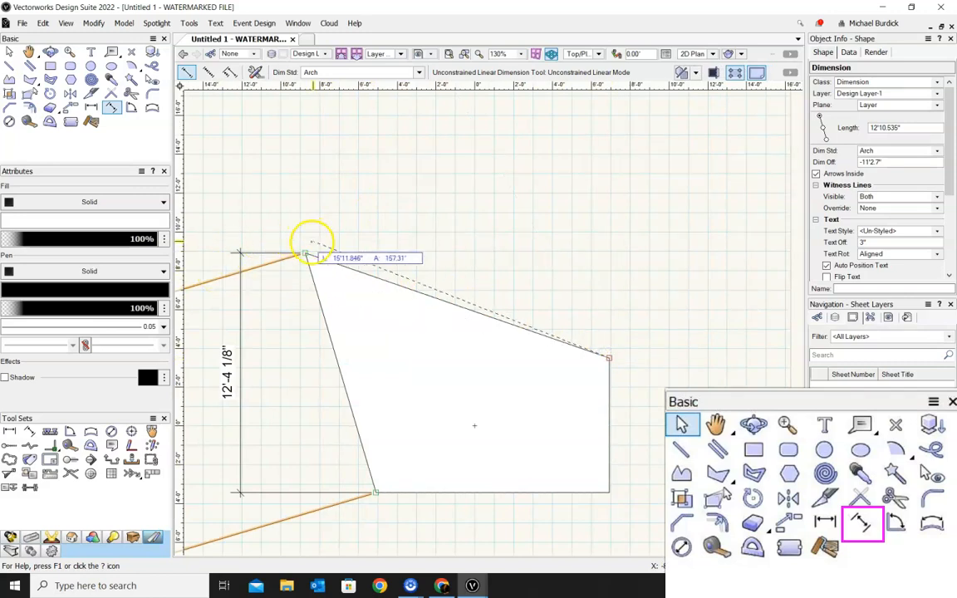
left_click(306, 253)
left_click(394, 172)
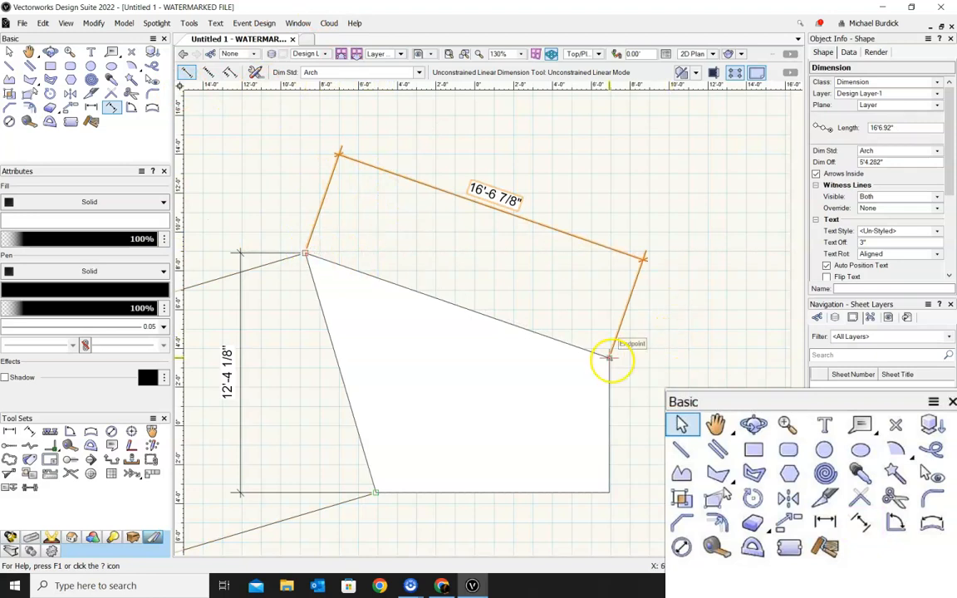
Step: Add a vertical constrained linear dimension between the ends of the sloping top edge, placed beyond the polygon's right side
left_click(92, 108)
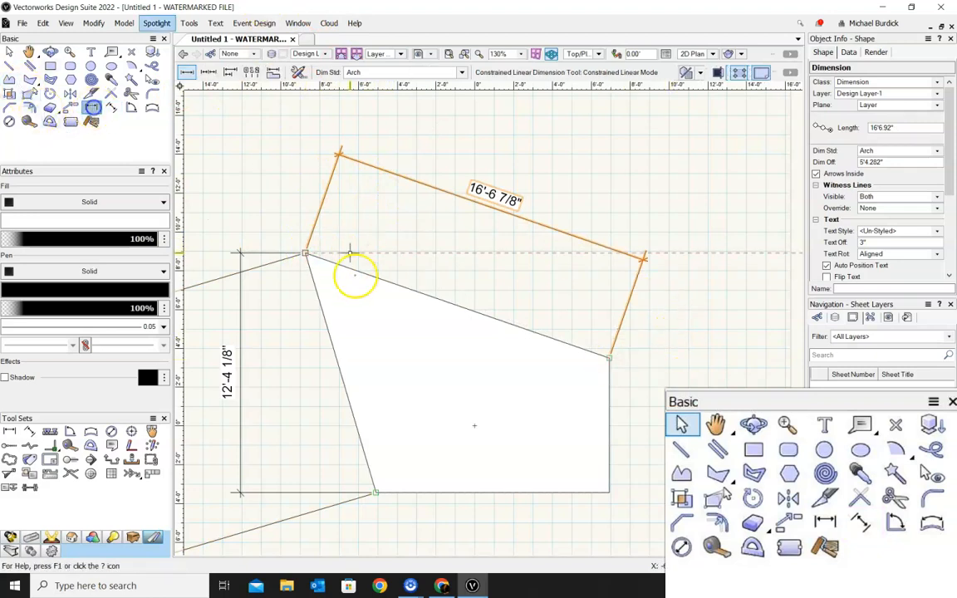
left_click(308, 254)
left_click(611, 353)
left_click(769, 309)
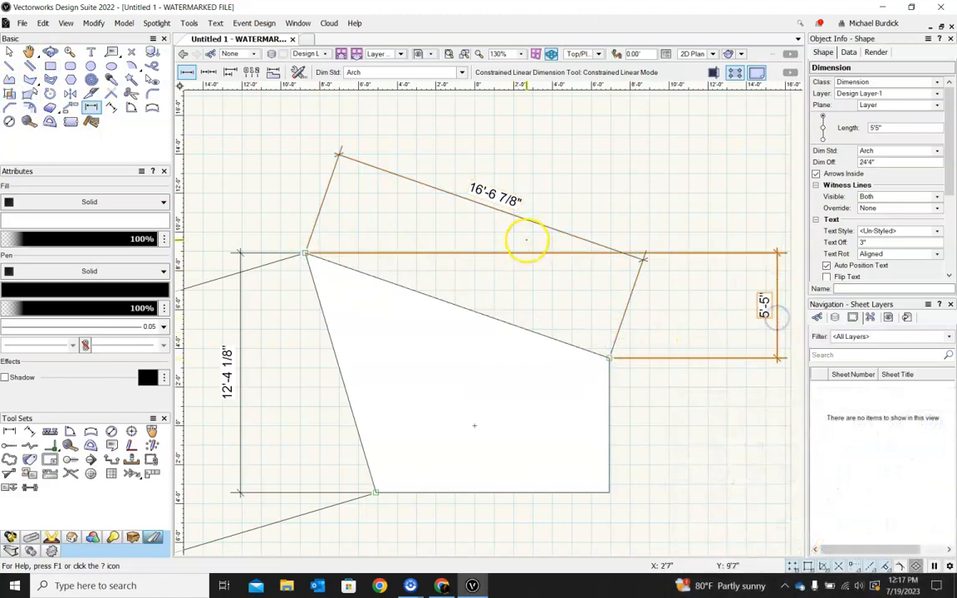
scroll(647, 267, "down", 2)
scroll(700, 295, "up", 2)
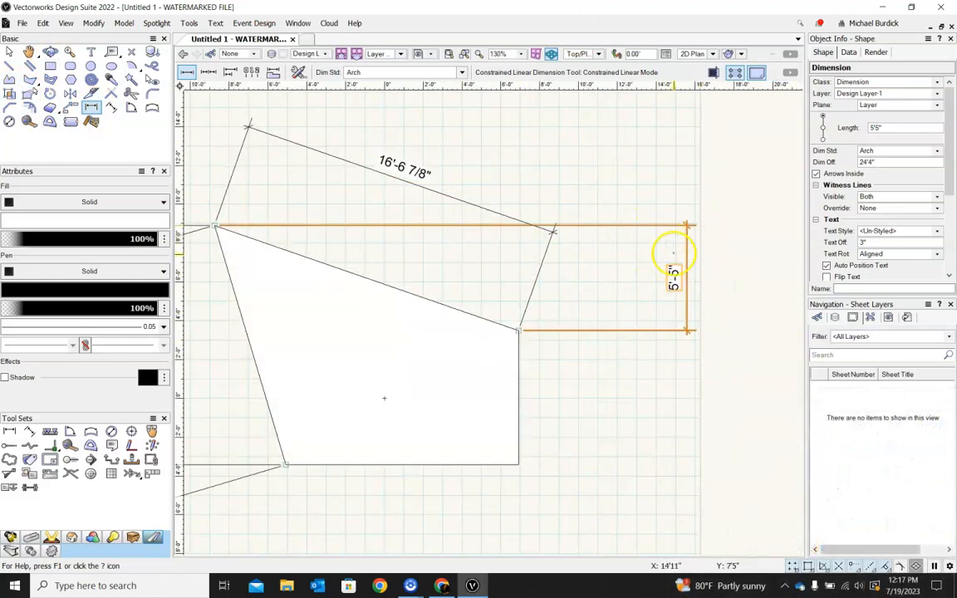
scroll(711, 219, "down", 3)
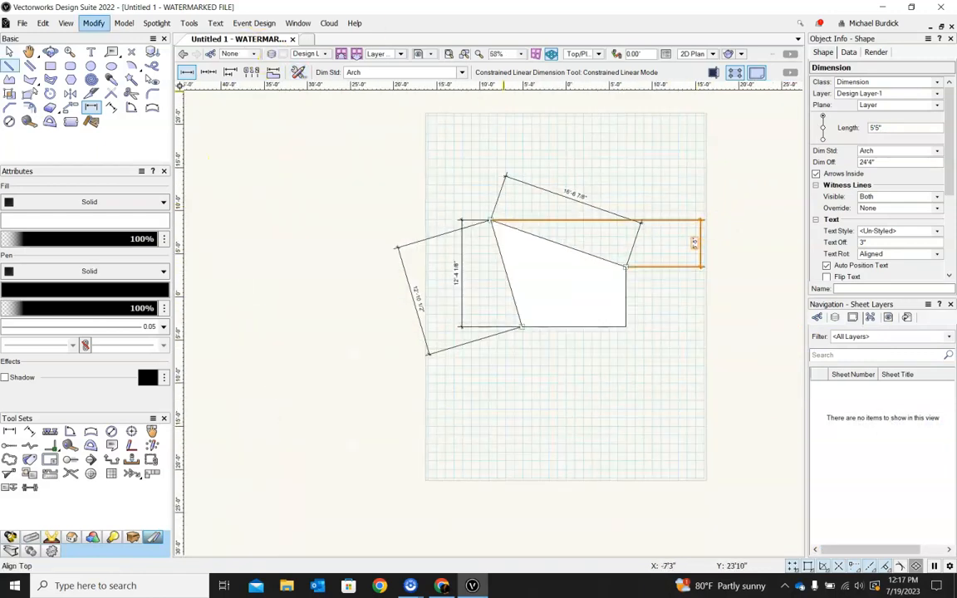
Step: Select and delete all the dimensions around the polygon
left_click(9, 51)
left_click_drag(306, 133, 549, 385)
key("Delete")
left_click_drag(422, 129, 686, 270)
key("Delete")
Step: Add an angular dimension in Edges Mode between the polygon's slanted left and sloping top edges, and undo it
scroll(403, 266, "down", 2)
scroll(540, 278, "up", 3)
scroll(520, 302, "up", 2)
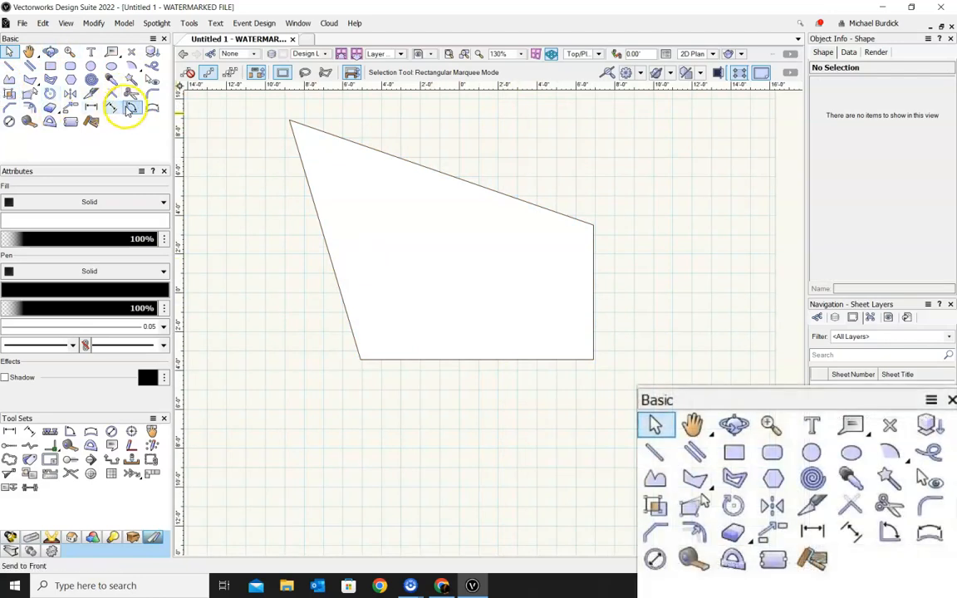
left_click(131, 111)
left_click(327, 235)
left_click(371, 150)
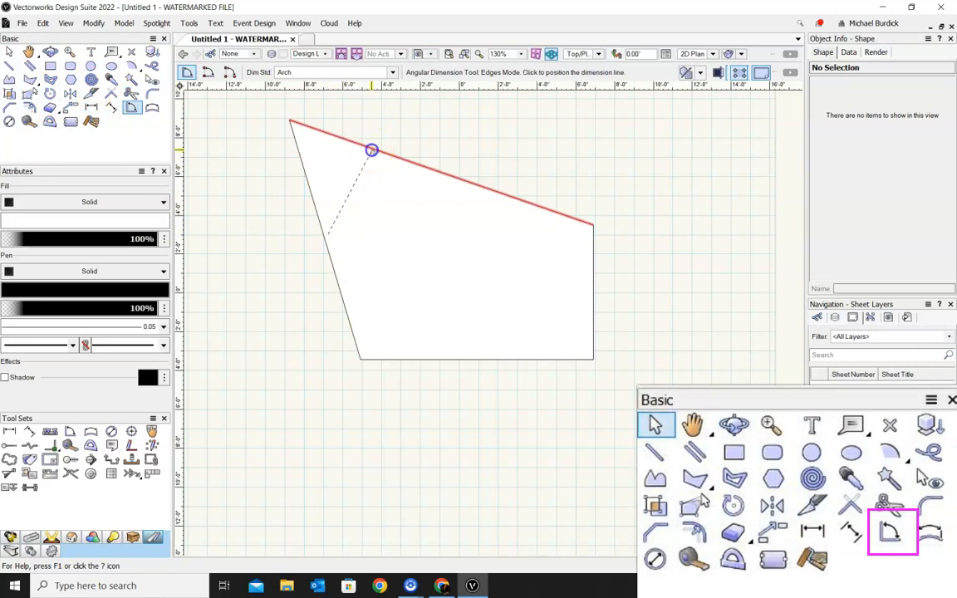
left_click(393, 253)
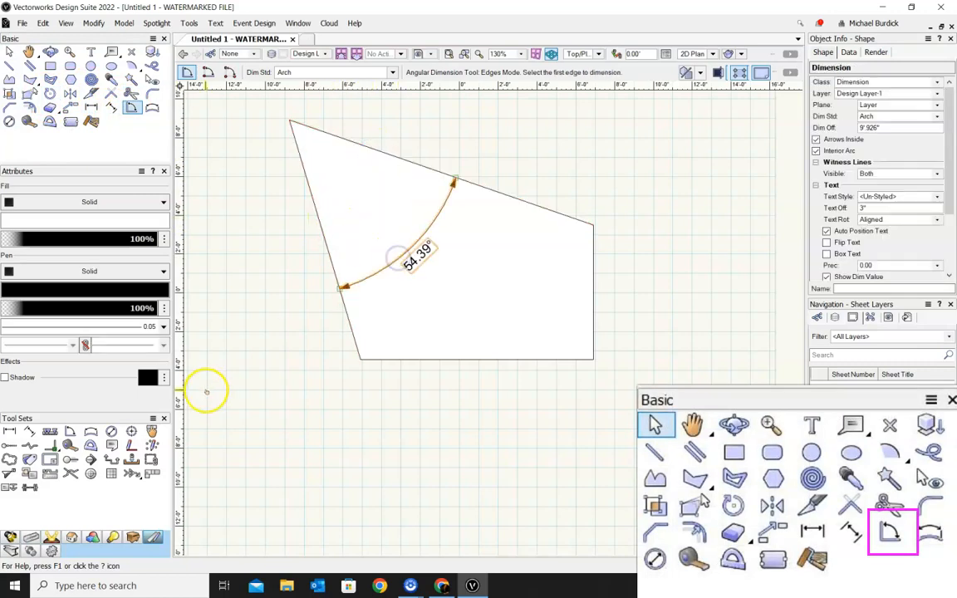
key("ctrl+z")
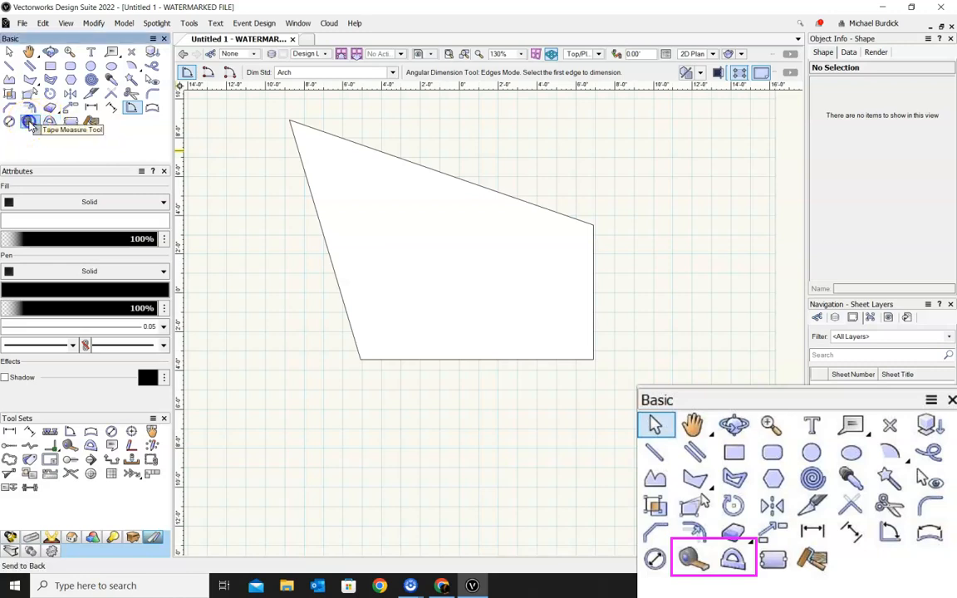
Step: Measure the sloping top edge with the Tape Measure tool and the polygon's upper-left angle with the Protractor tool
left_click(29, 121)
left_click(595, 220)
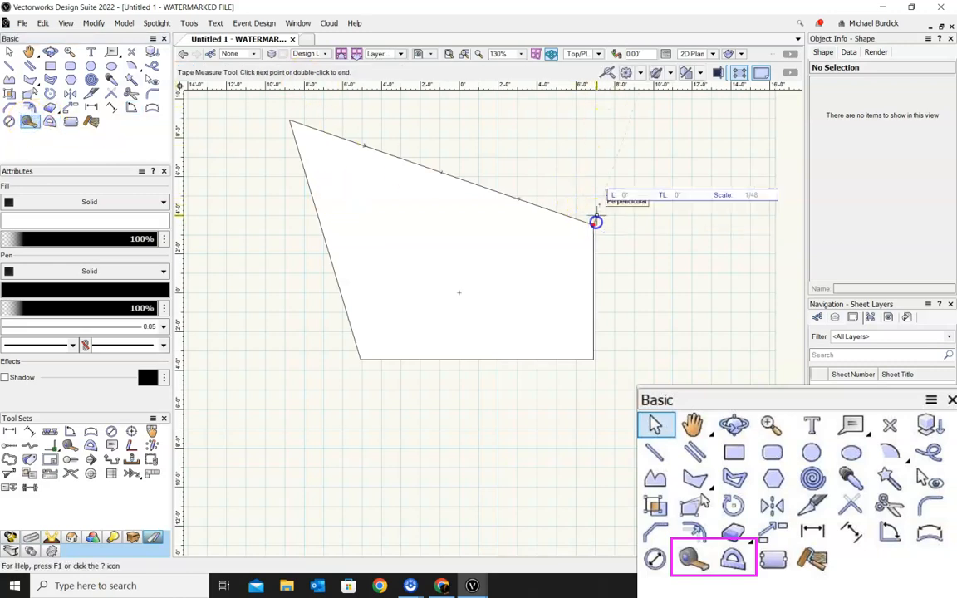
left_click(289, 121)
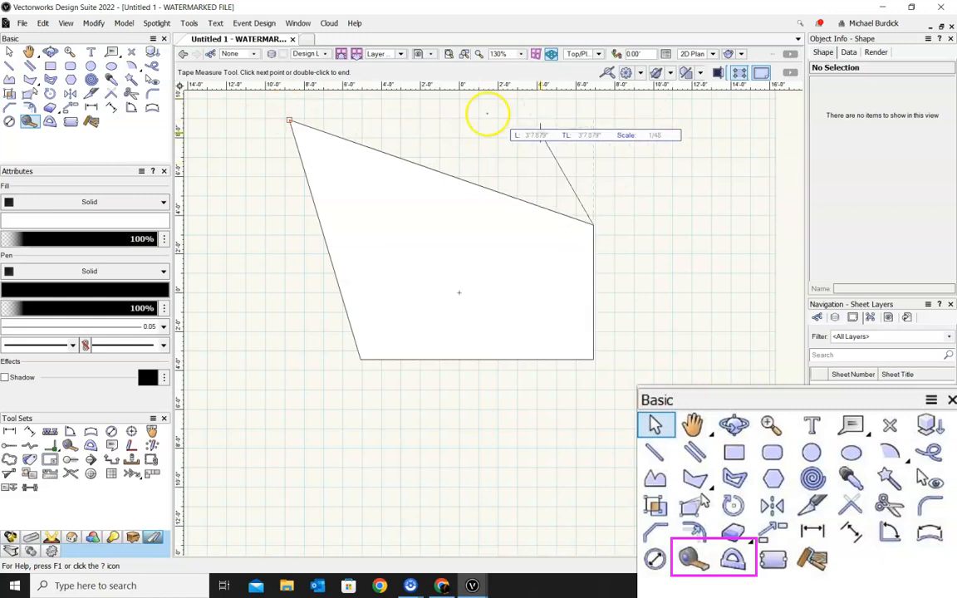
double_click(289, 121)
left_click(50, 122)
left_click_drag(387, 154, 321, 216)
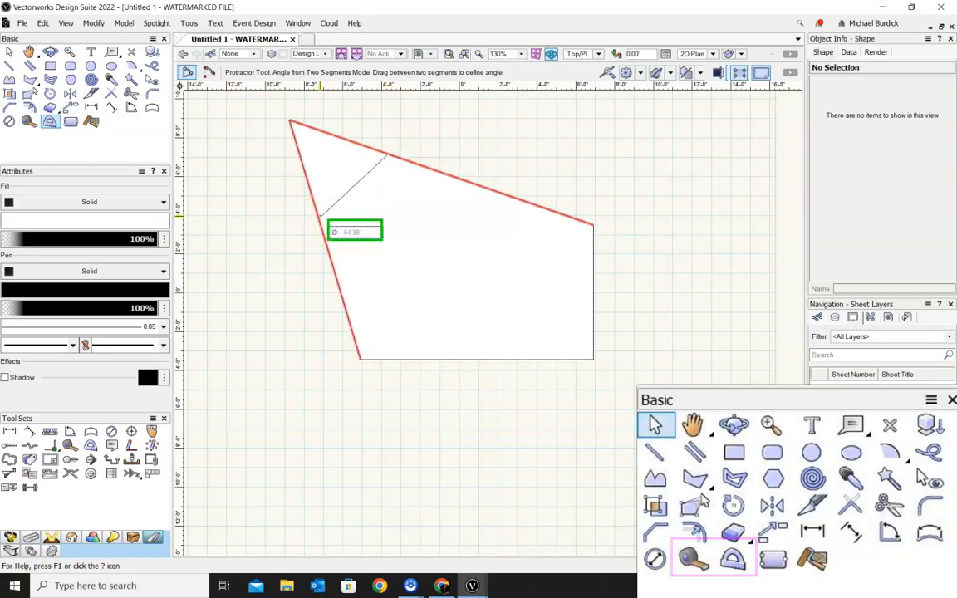
Step: Measure the polygon's upper-left angle with the Protractor tool and its bottom edge with the Tape Measure tool
left_click_drag(320, 217, 321, 225)
scroll(656, 224, "down", 2)
scroll(421, 228, "down", 3)
scroll(458, 226, "up", 2)
scroll(458, 226, "up", 3)
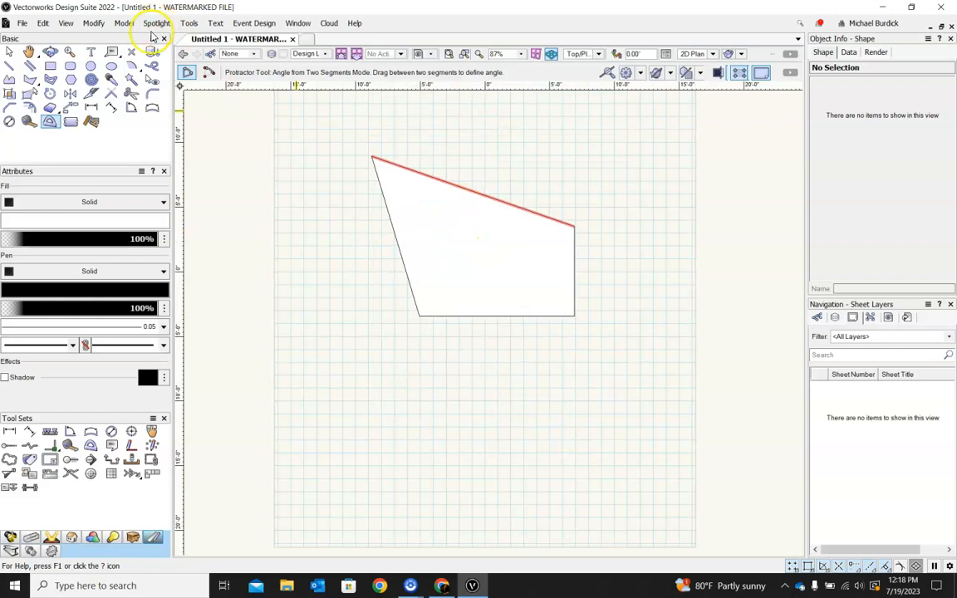
left_click(29, 122)
left_click(574, 315)
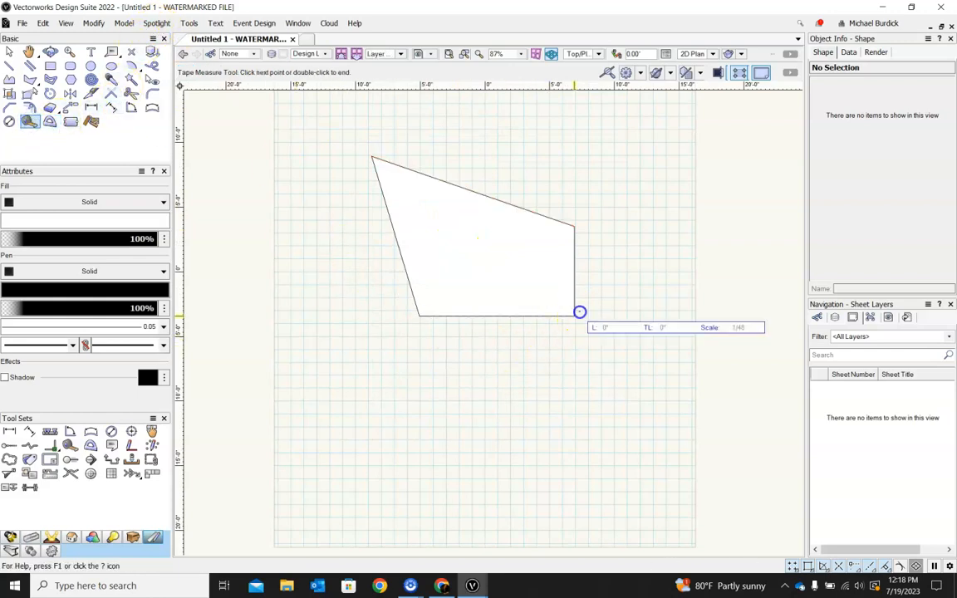
double_click(419, 316)
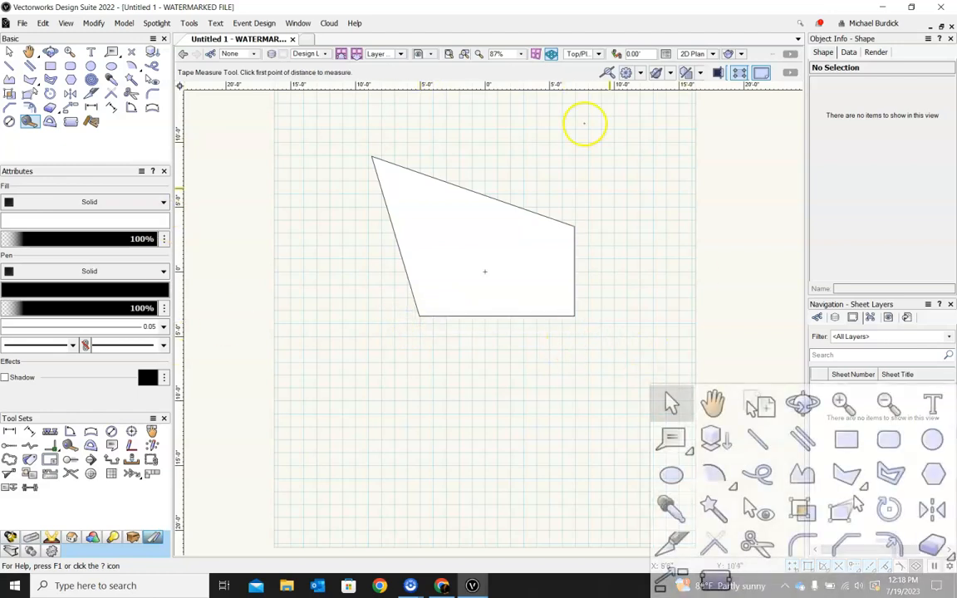
Step: Place the horizontal text "HELLO" above the polygon with the Text tool
left_click(91, 52)
scroll(295, 352, "down", 3)
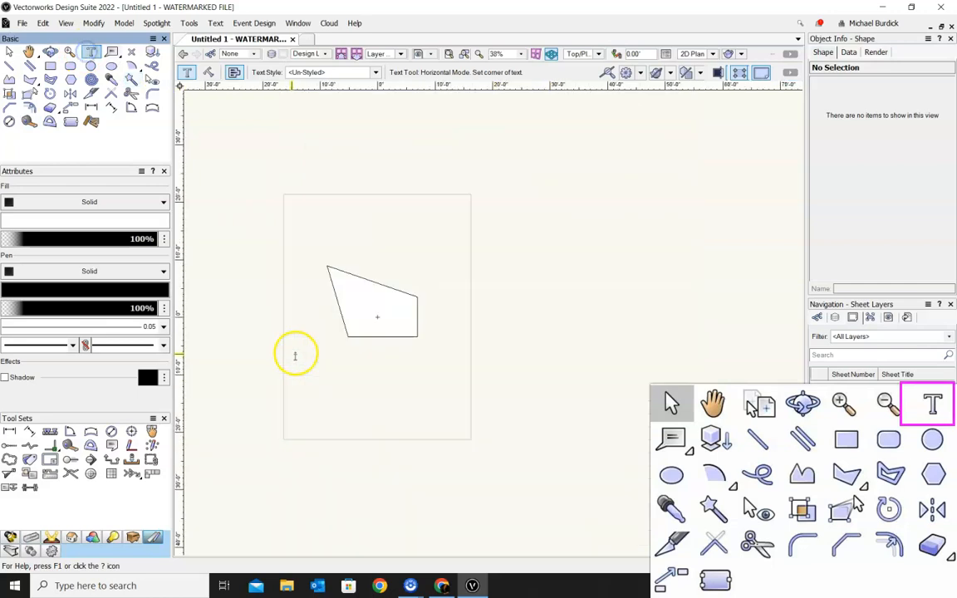
scroll(405, 306, "up", 5)
scroll(465, 289, "down", 4)
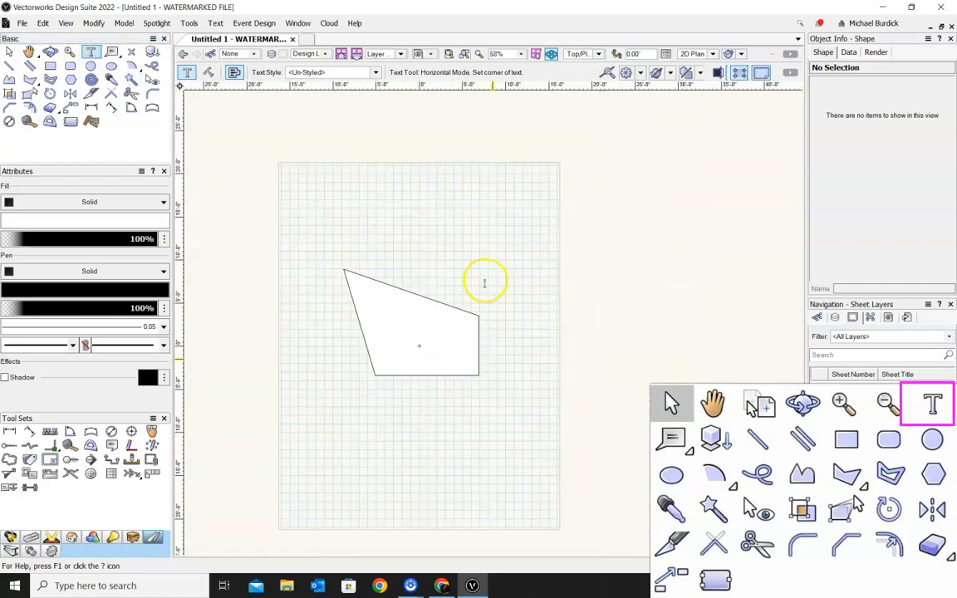
left_click(418, 213)
scroll(418, 214, "up", 4)
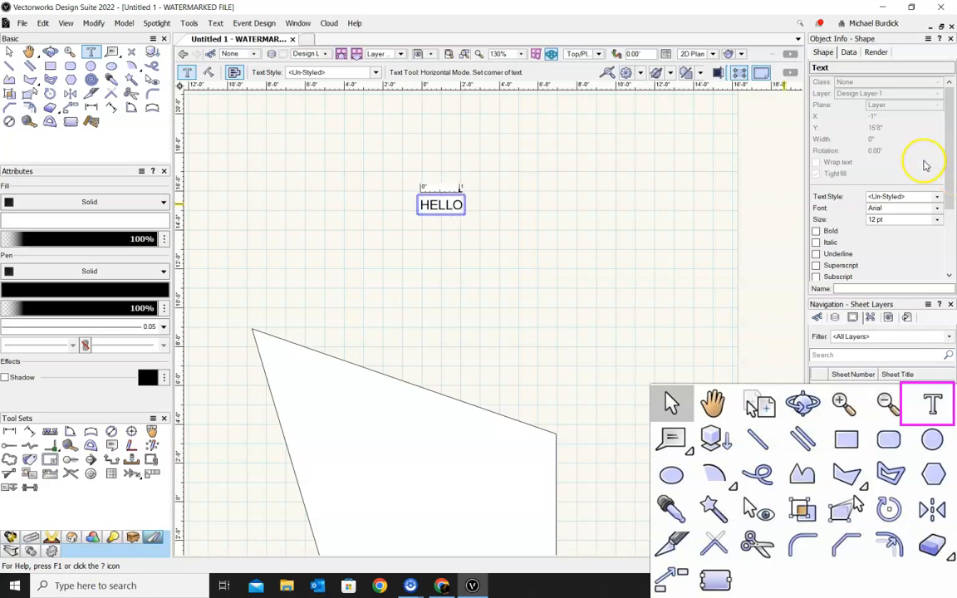
left_click(9, 52)
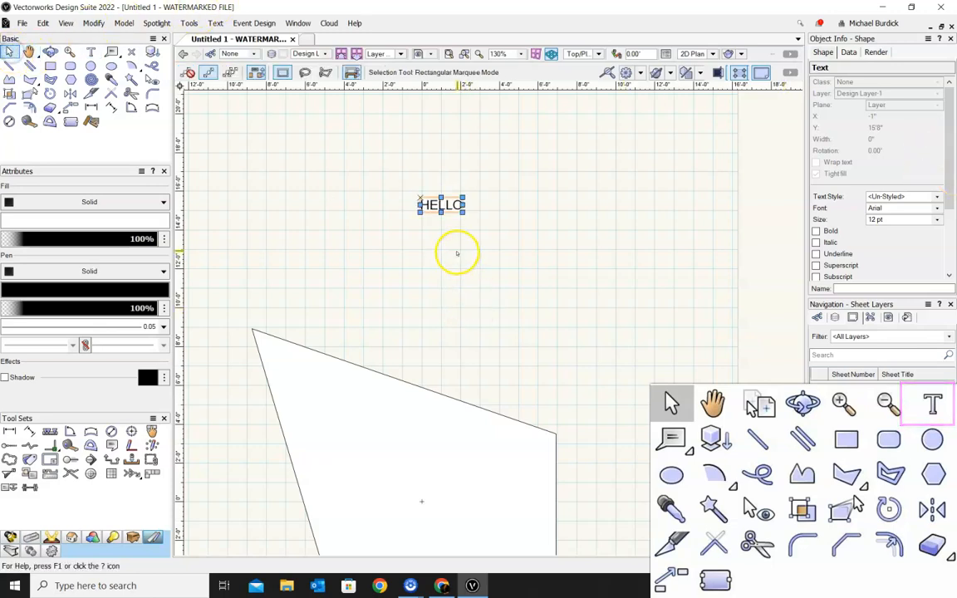
Step: Set the HELLO text's size to 20 pt and its font to Bahnschrift SemiBold
scroll(455, 252, "up", 4)
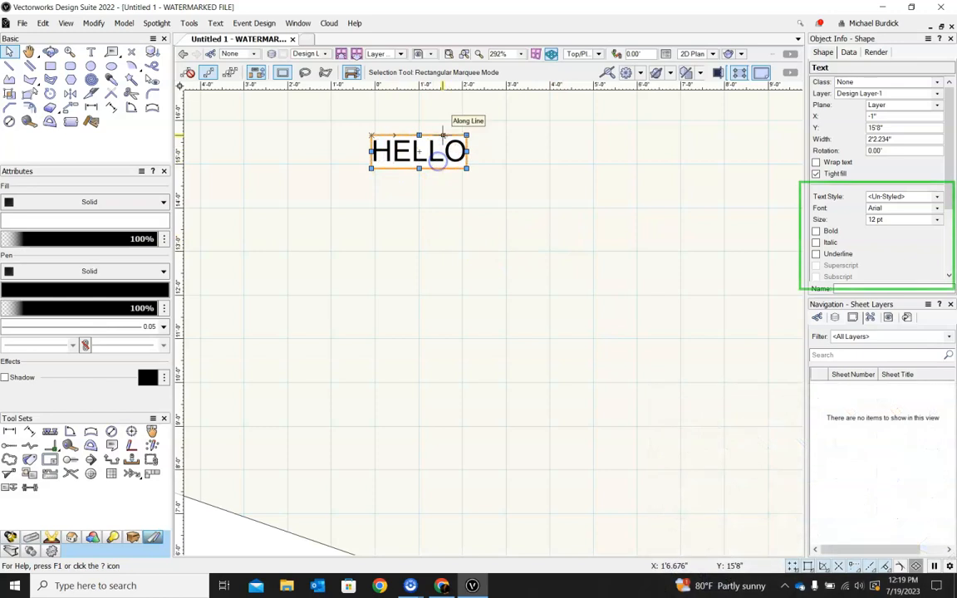
left_click(936, 219)
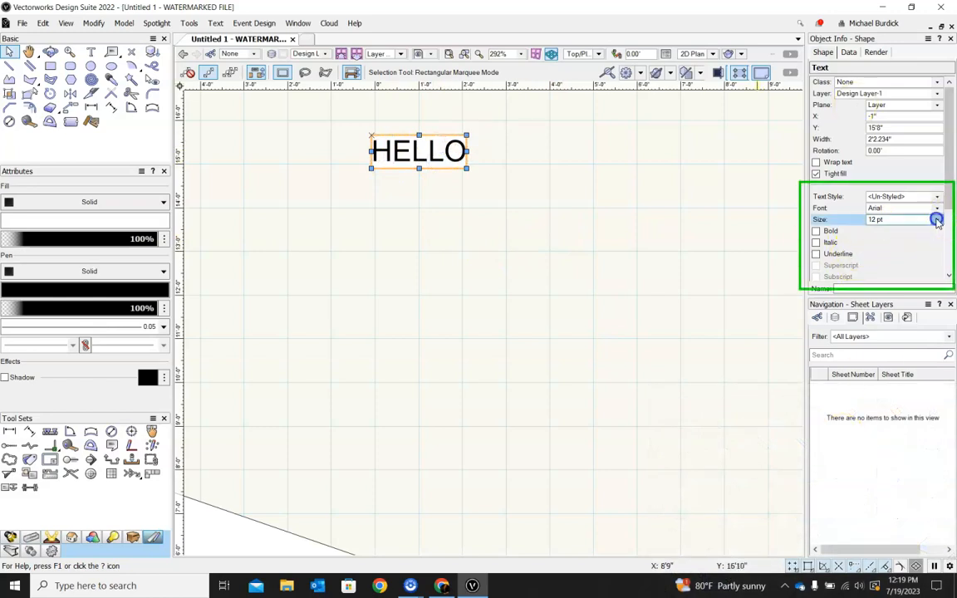
left_click(876, 346)
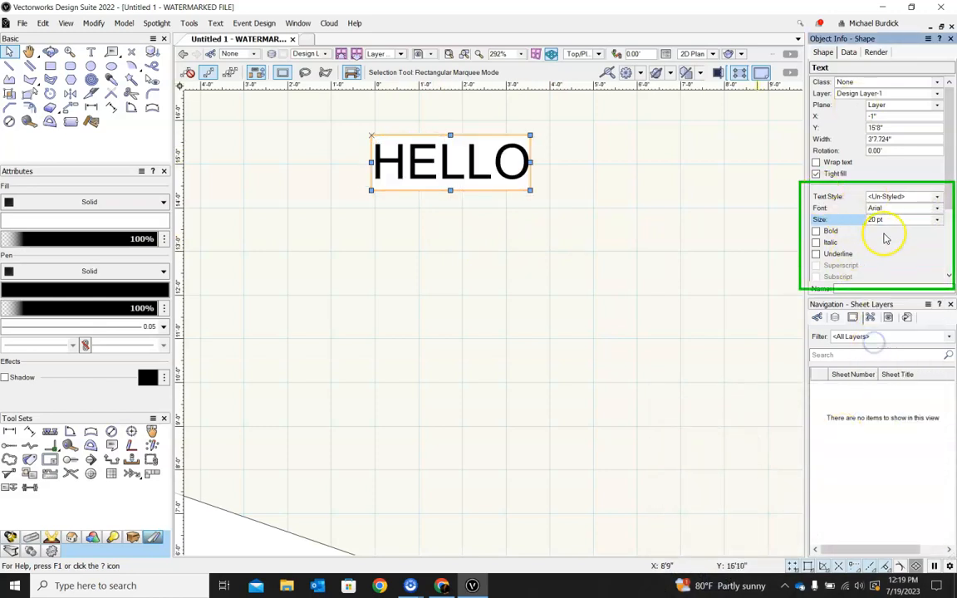
left_click(936, 208)
left_click(856, 328)
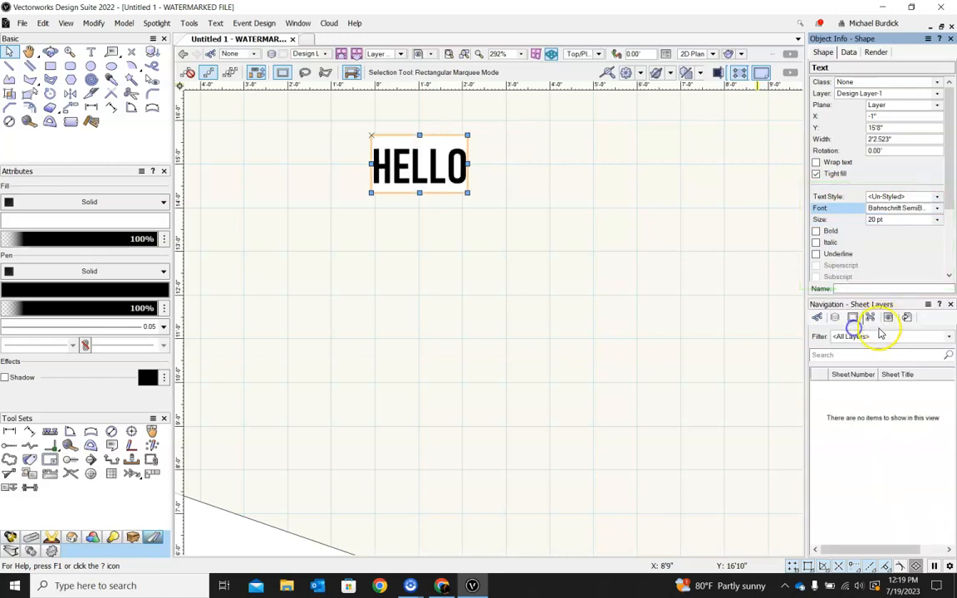
Step: Try bold and italic styling on the HELLO text and turn both off
left_click(817, 231)
left_click(817, 231)
left_click(817, 242)
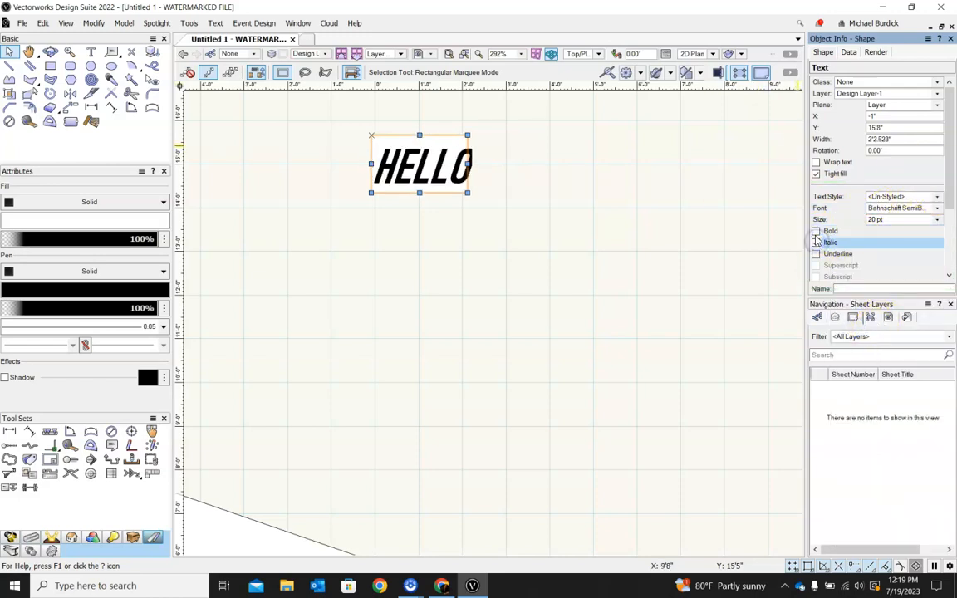
left_click(816, 231)
left_click(816, 243)
left_click(816, 230)
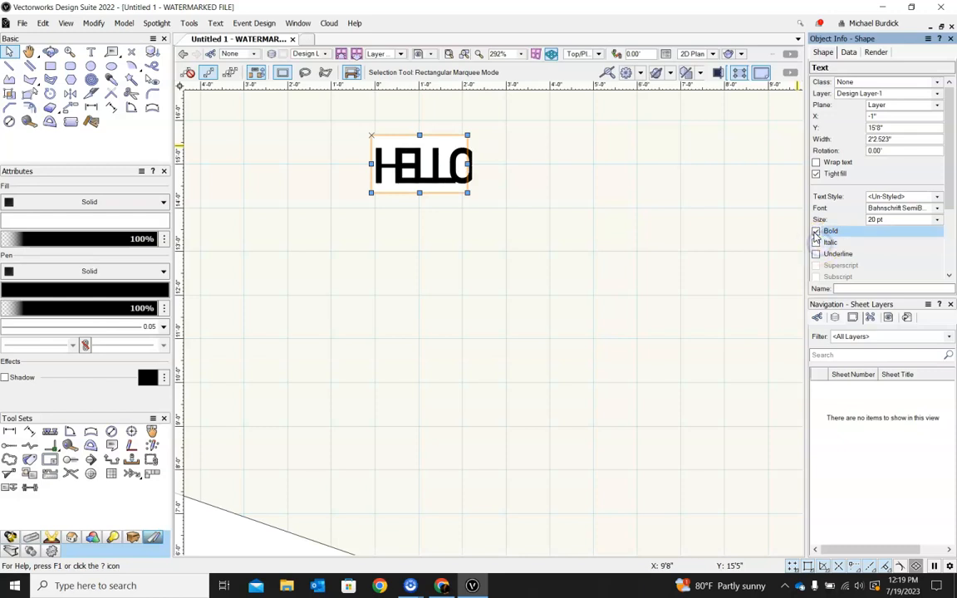
Step: Convert the HELLO text to polylines
scroll(499, 241, "down", 2)
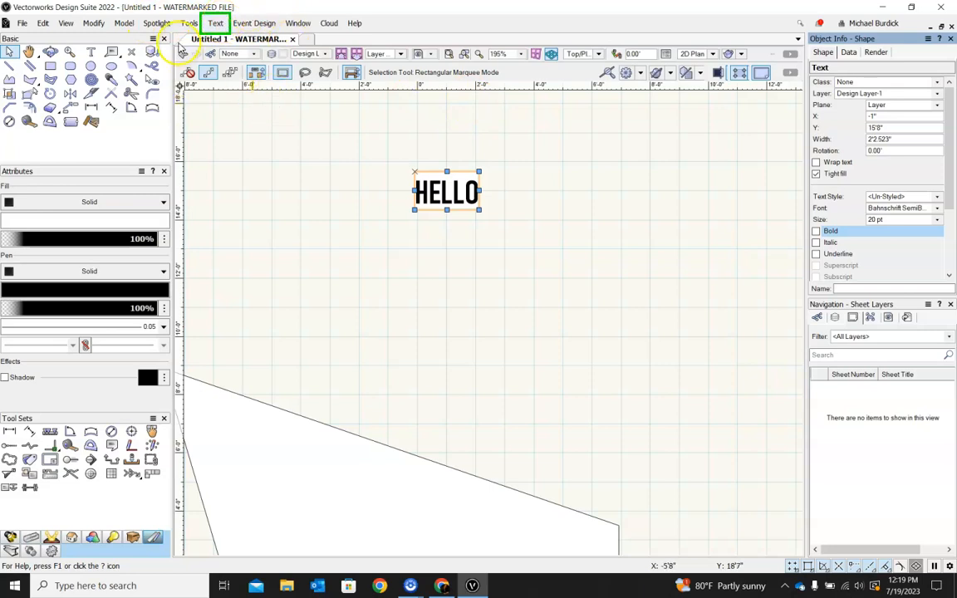
left_click(297, 23)
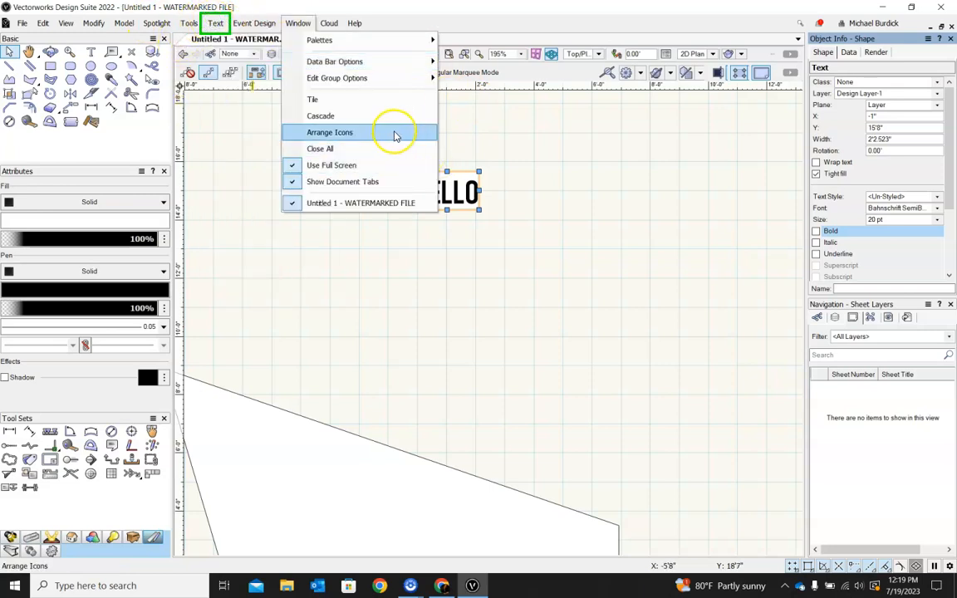
mouse_move(209, 23)
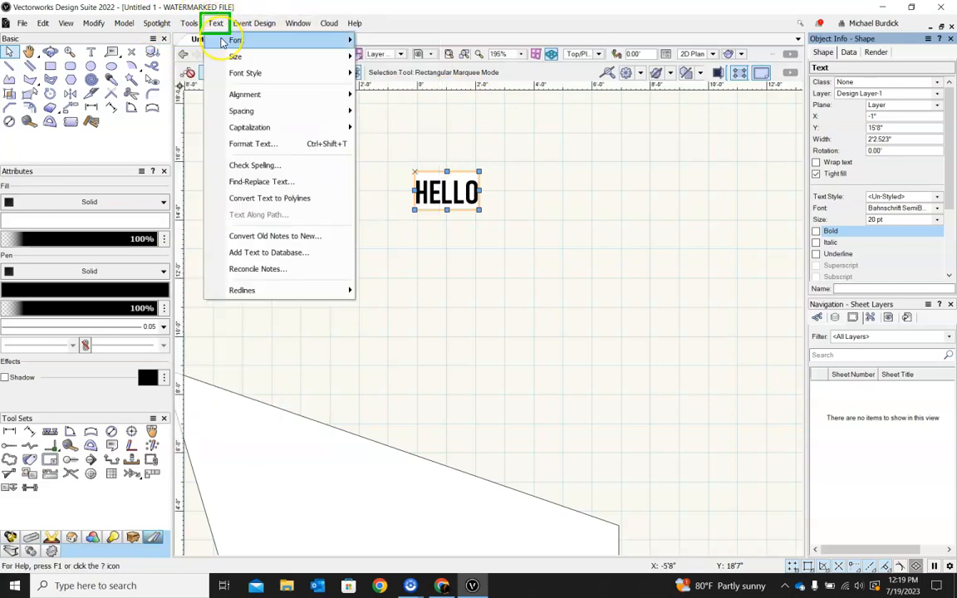
left_click(262, 199)
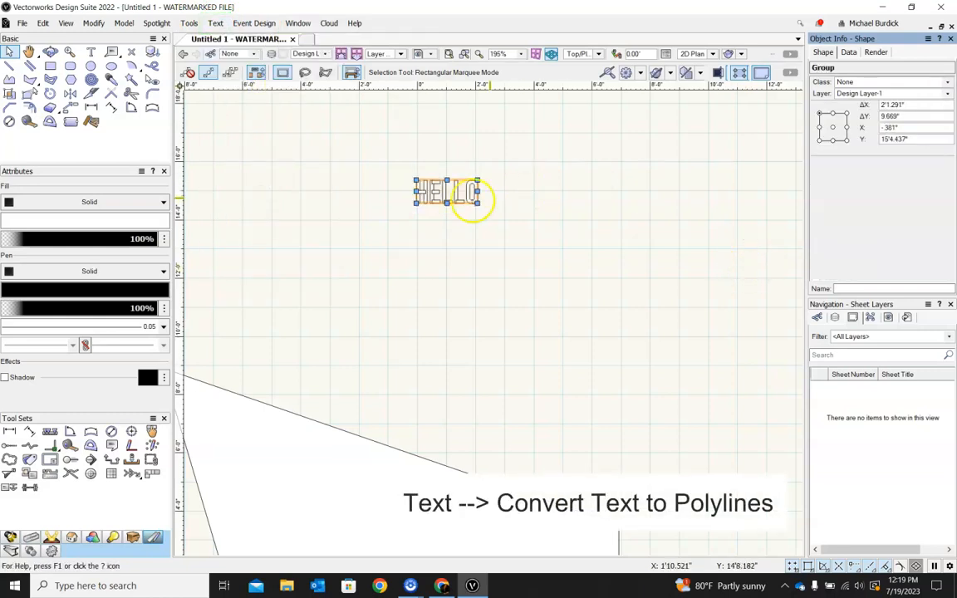
scroll(513, 265, "up", 3)
left_click(515, 267)
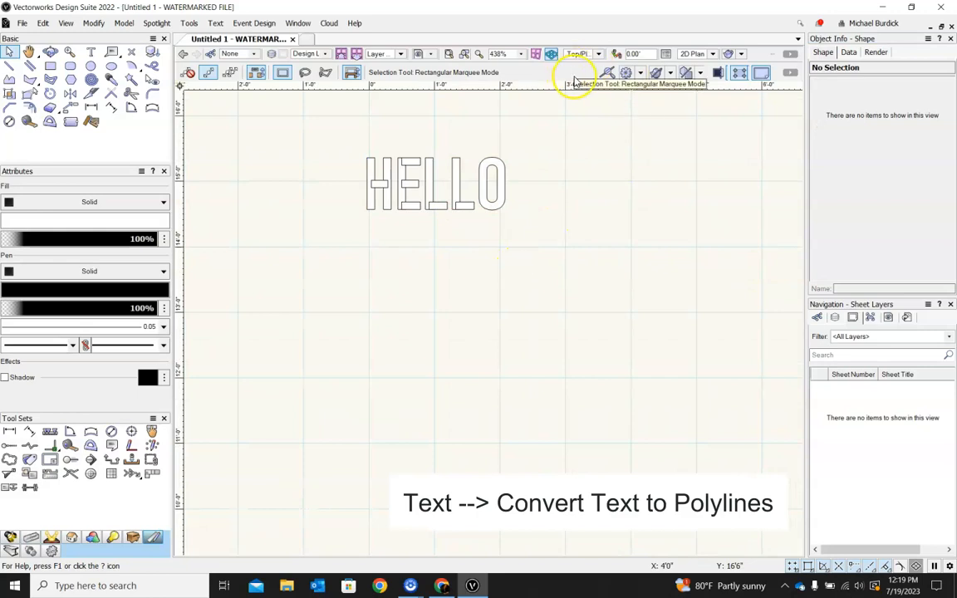
Step: Ungroup the converted HELLO lettering into separate polylines
left_click(492, 157)
right_click(495, 158)
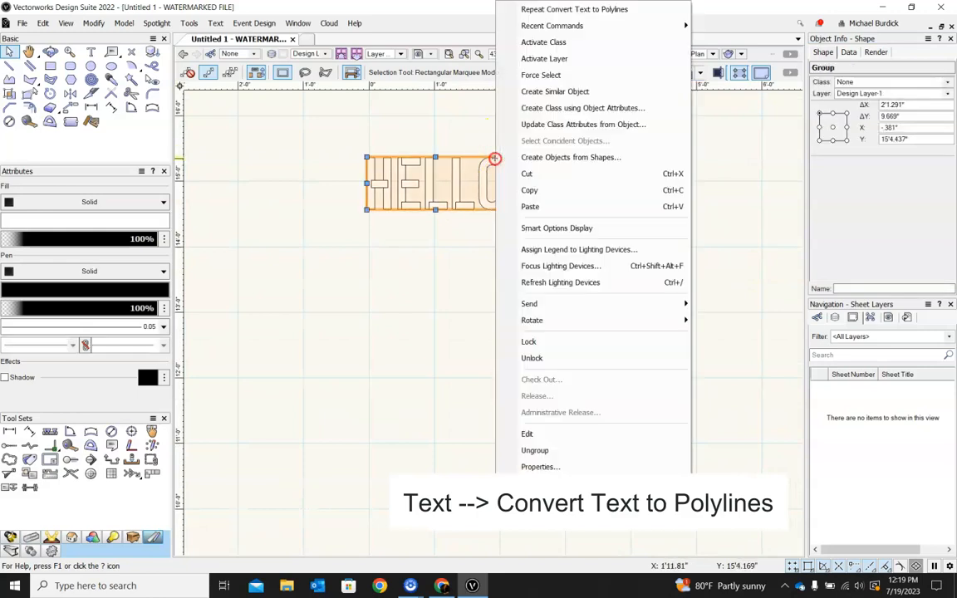
left_click(549, 450)
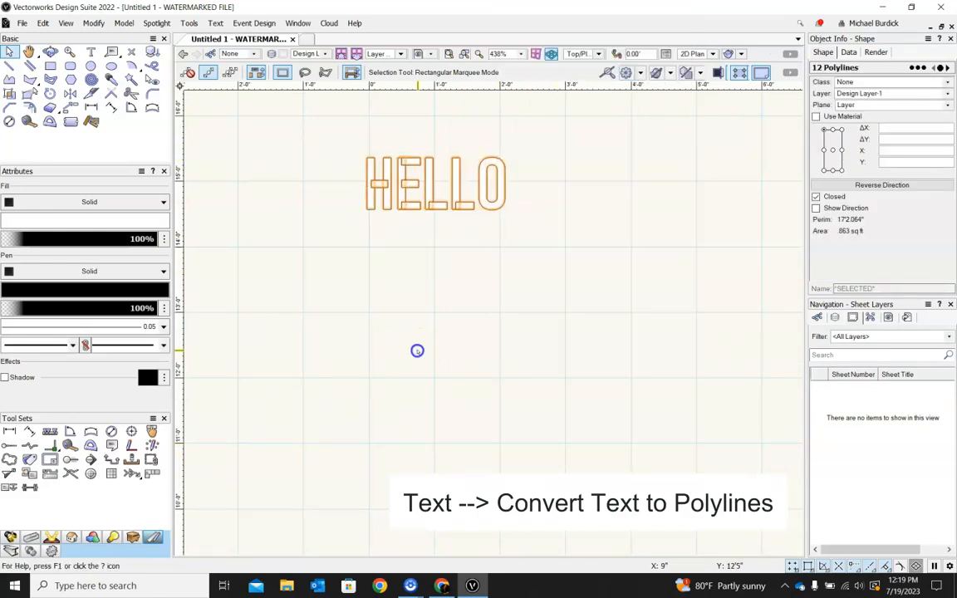
Step: Extrude the letter O polyline by 5'0", inspect it in 3D and return to the Top/Plan view
left_click(493, 186)
left_click(495, 187)
mouse_move(418, 276)
middle_mouse_down("ctrl")
mouse_move(481, 202)
mouse_move(421, 267)
middle_mouse_up("ctrl")
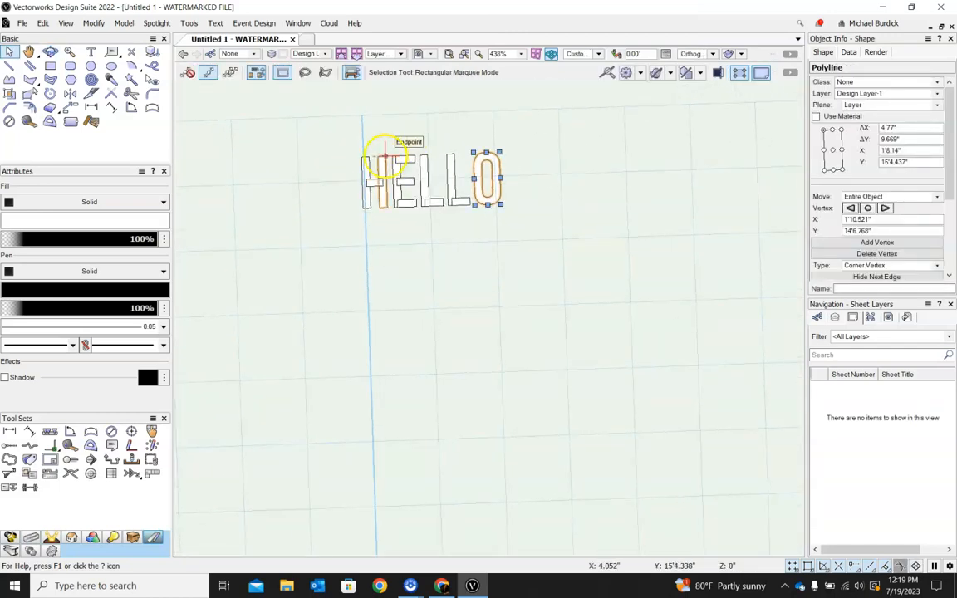
left_click(597, 54)
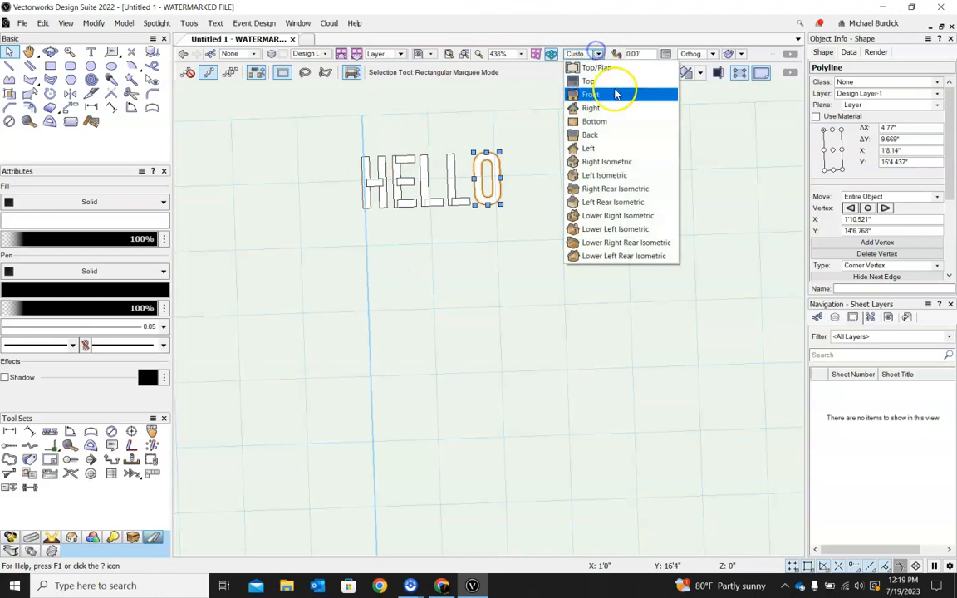
left_click(605, 67)
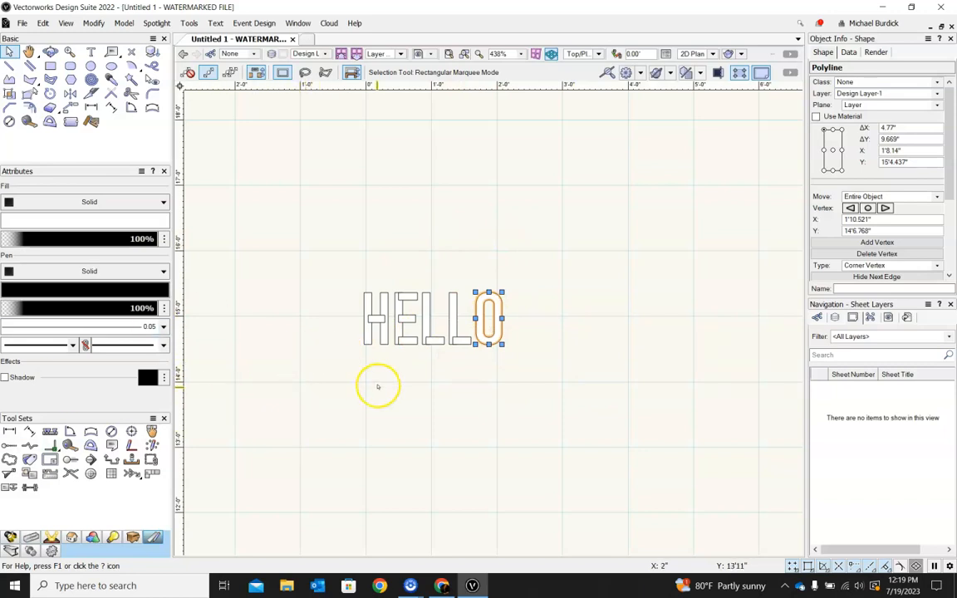
key("ctrl+e")
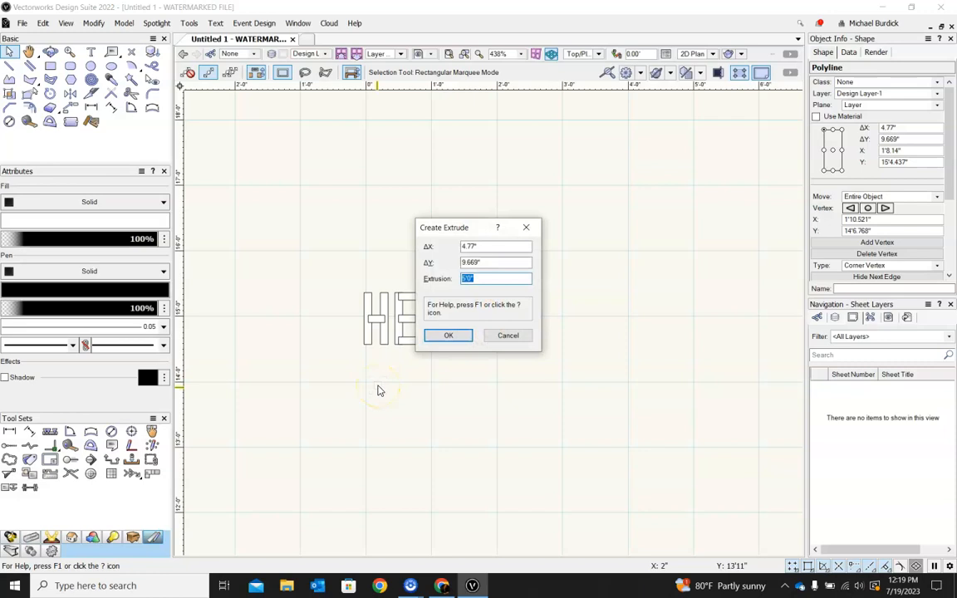
left_click(466, 336)
middle_click_drag(521, 401, 593, 310, "ctrl")
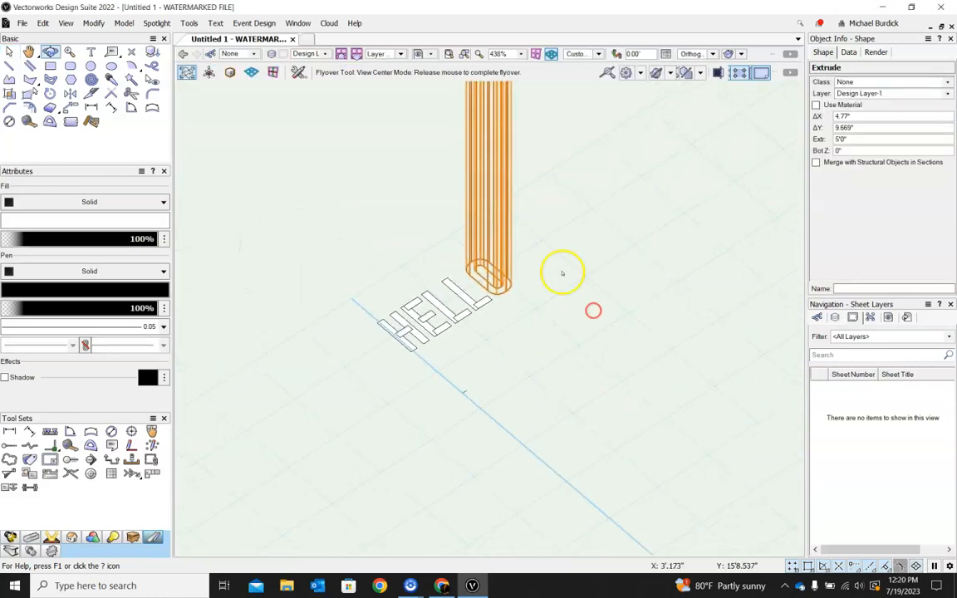
left_click(599, 55)
left_click(592, 66)
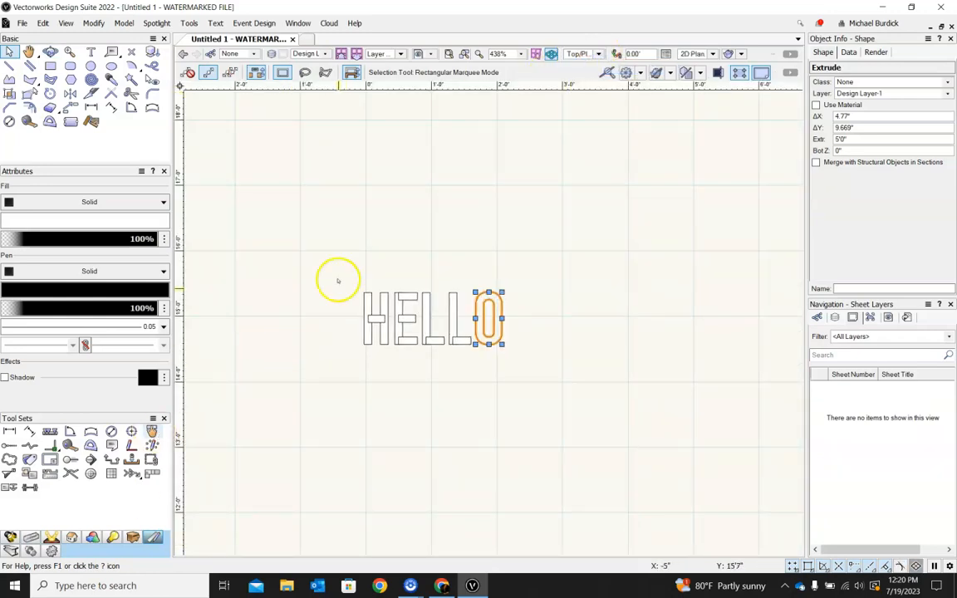
Step: Reshape the left stem of the H by moving its top-left vertex up and outward
double_click(364, 292)
scroll(363, 289, "up", 5)
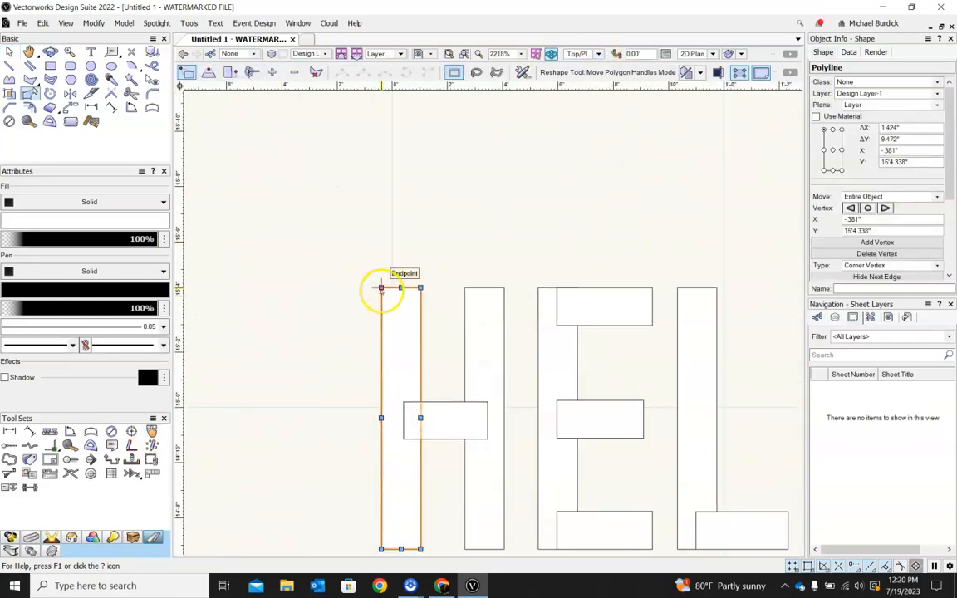
left_click_drag(380, 287, 336, 261)
scroll(364, 233, "down", 3)
left_click(427, 220)
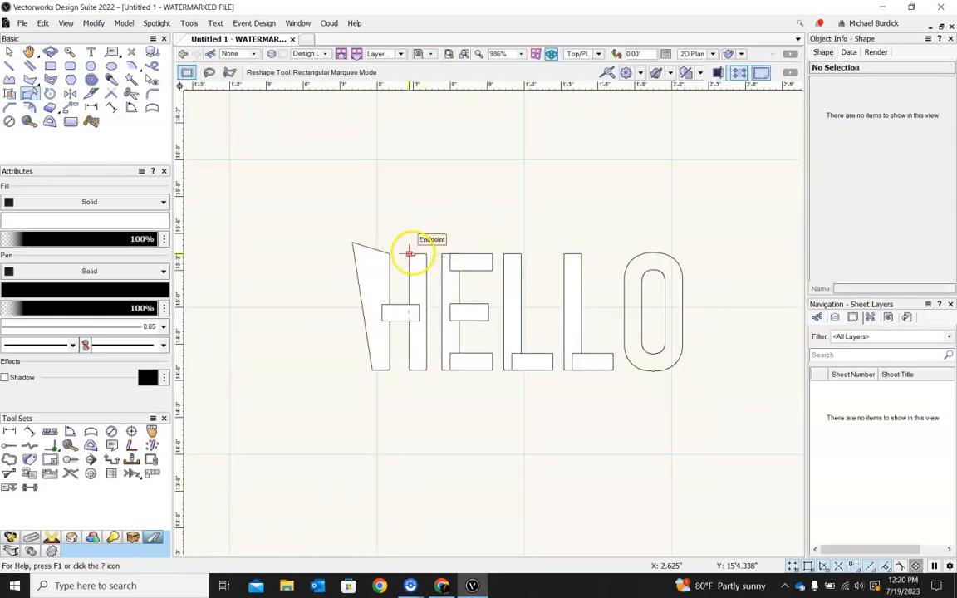
Step: Reshape the right stem of the H by moving its top-left vertex up and to the left
left_click(409, 253)
key("x")
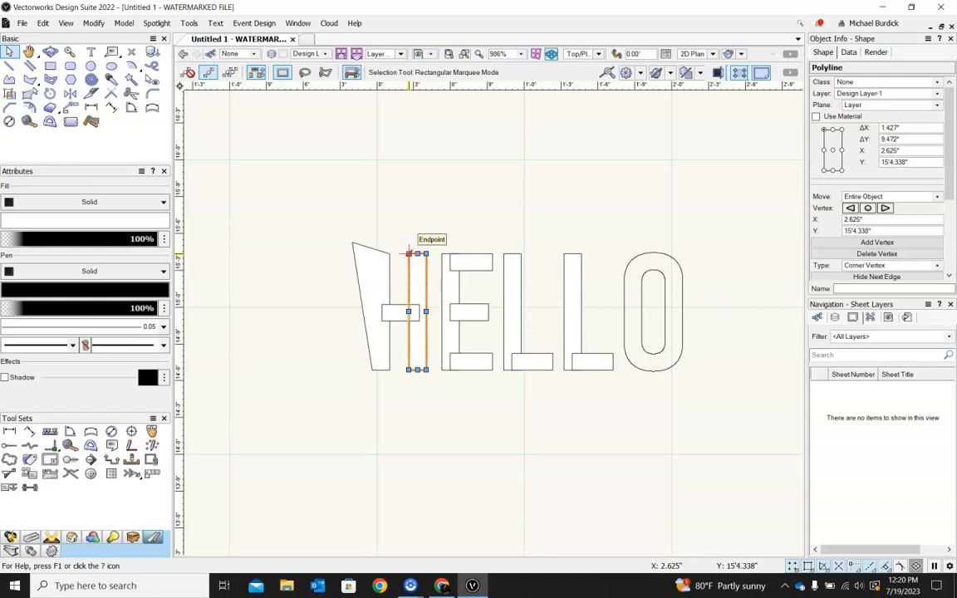
key("shift+r")
left_click_drag(410, 253, 401, 240)
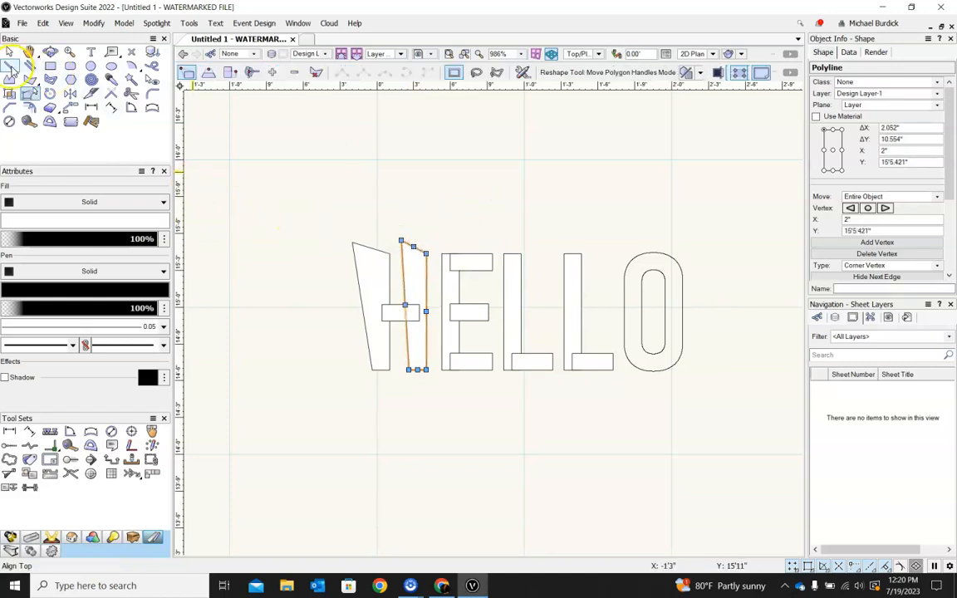
left_click(9, 51)
left_click(303, 249)
Step: Select all the HELLO letter shapes, including the extruded O, and delete them
scroll(306, 229, "down", 2)
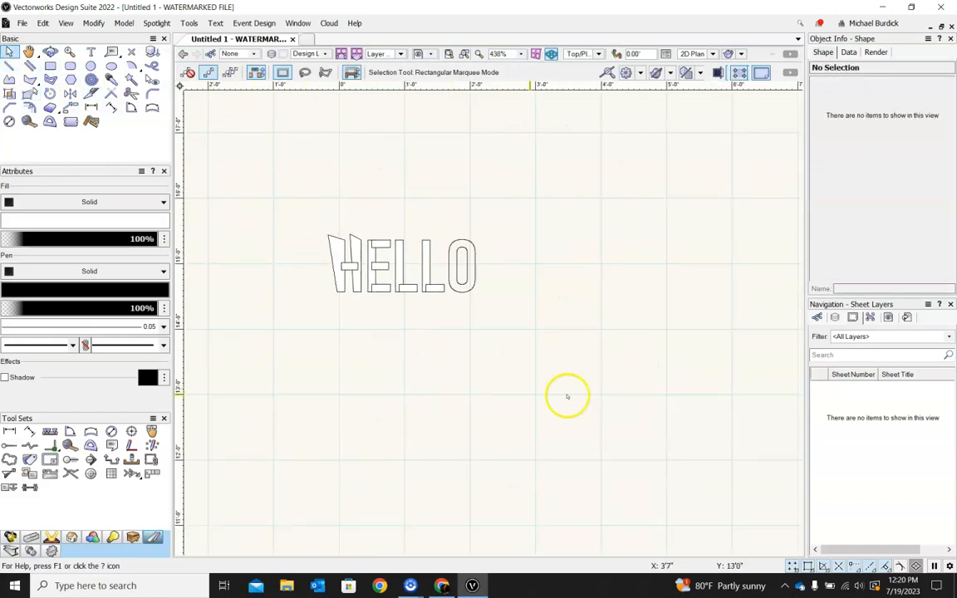
left_click_drag(284, 197, 493, 324)
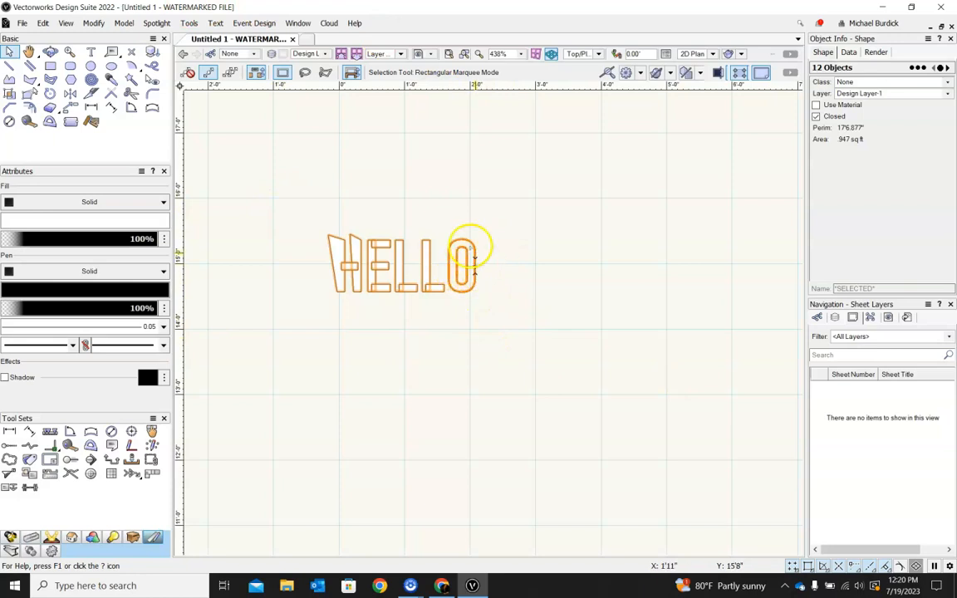
scroll(523, 210, "down", 1)
left_click_drag(310, 183, 537, 306)
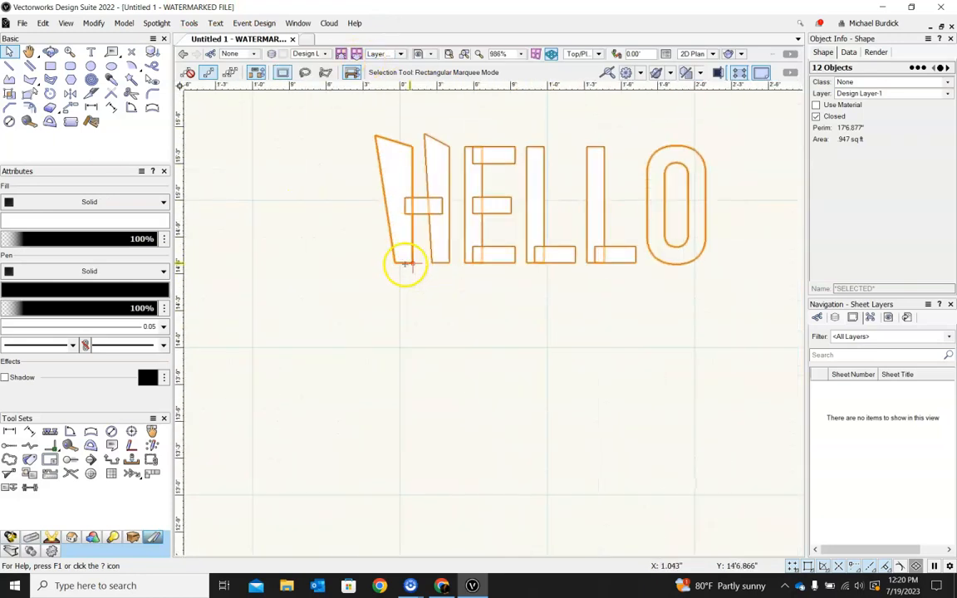
scroll(303, 309, "down", 1)
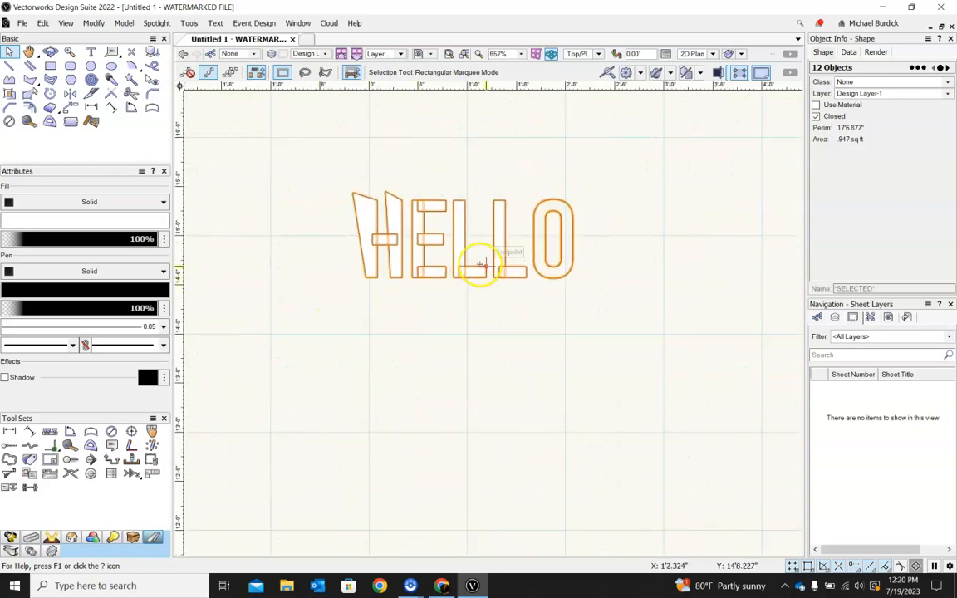
scroll(357, 324, "down", 3)
middle_click_drag(363, 376, 435, 297, "ctrl")
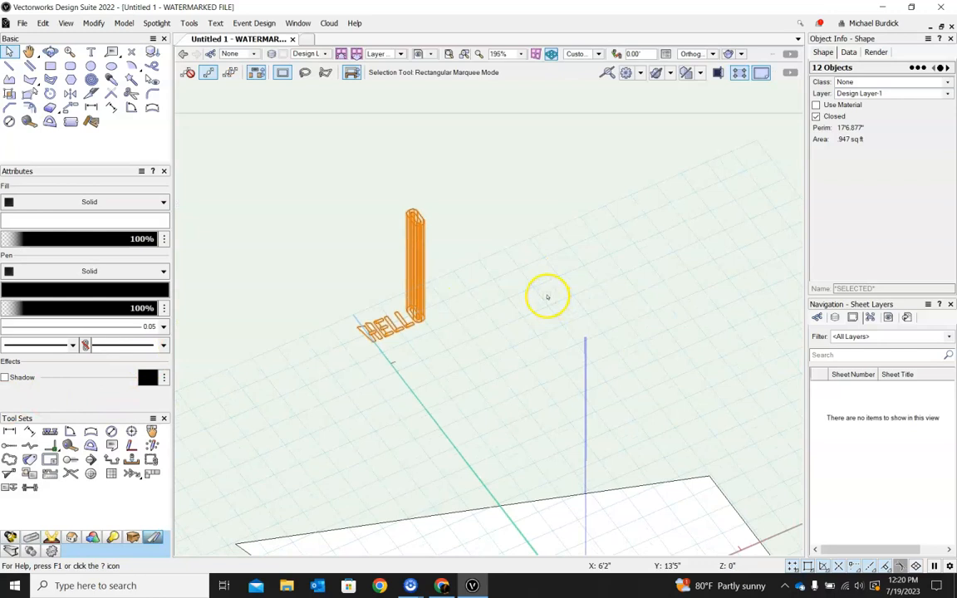
left_click(530, 309)
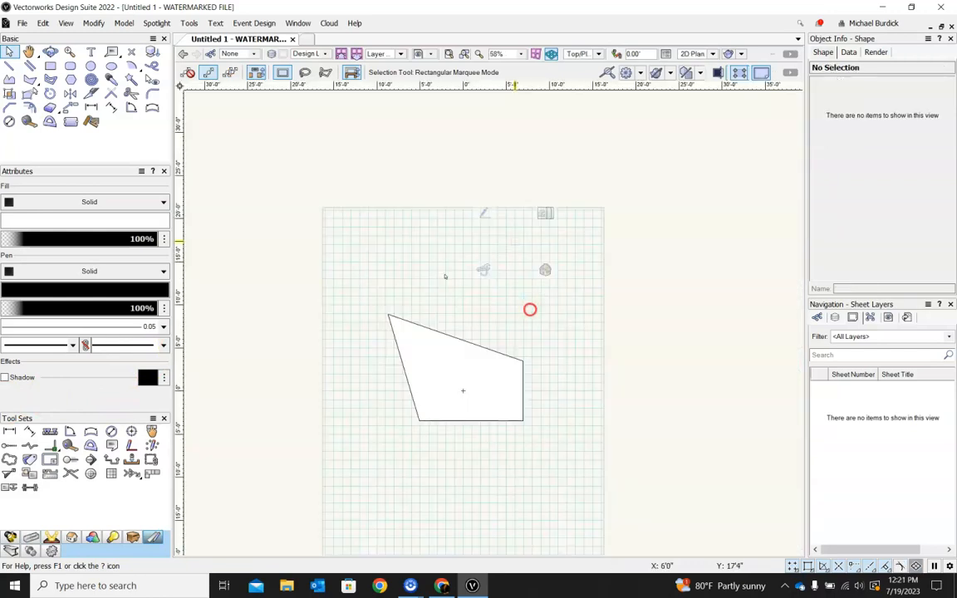